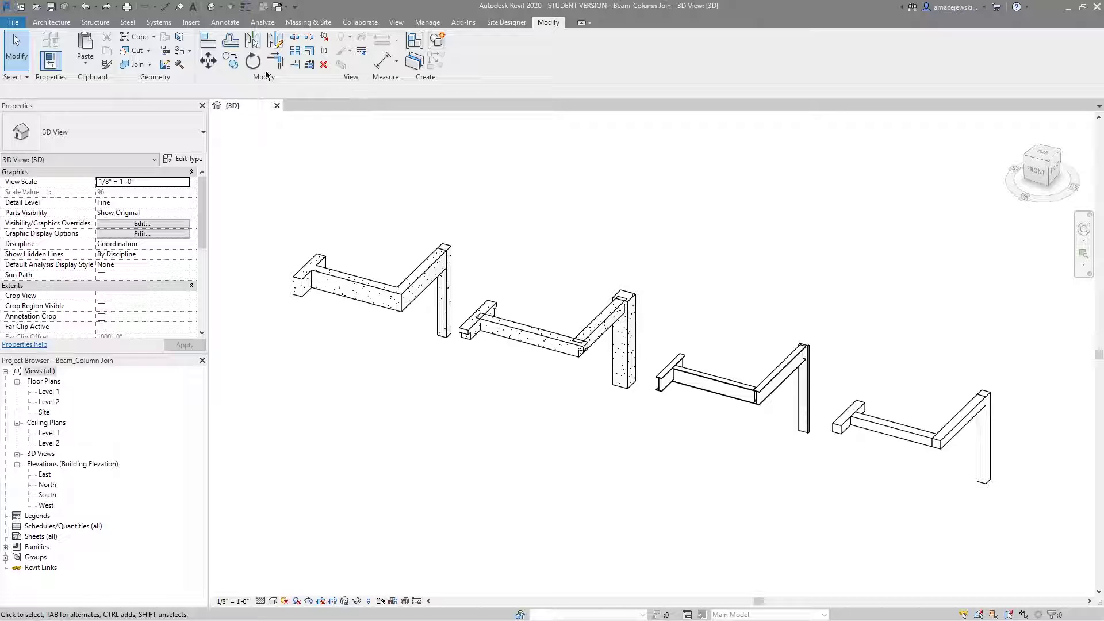
pyautogui.click(52, 23)
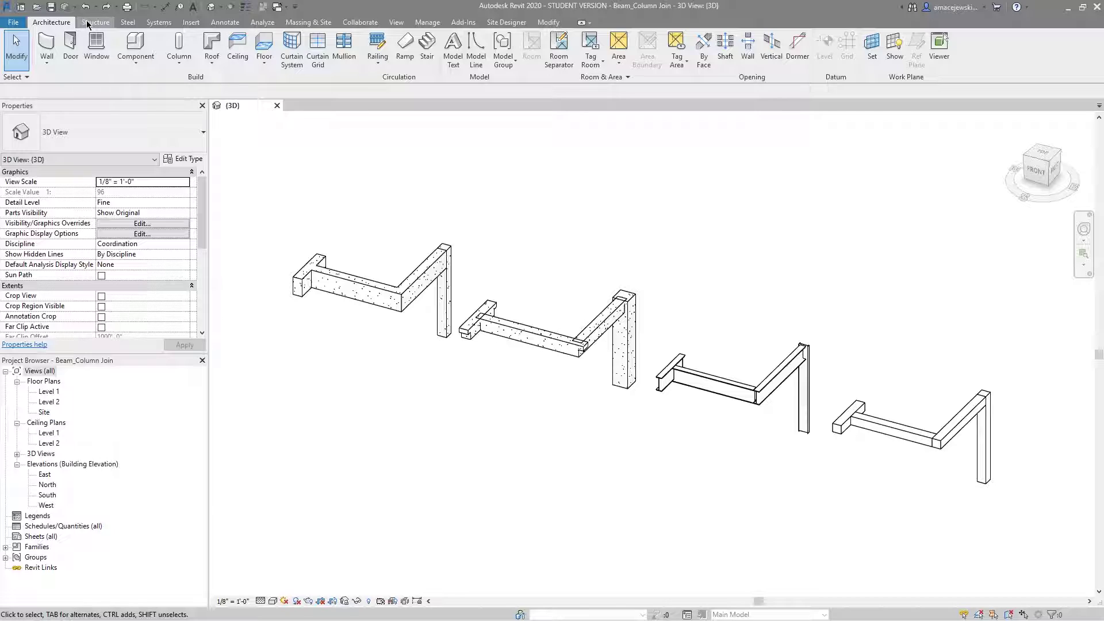
pyautogui.click(179, 46)
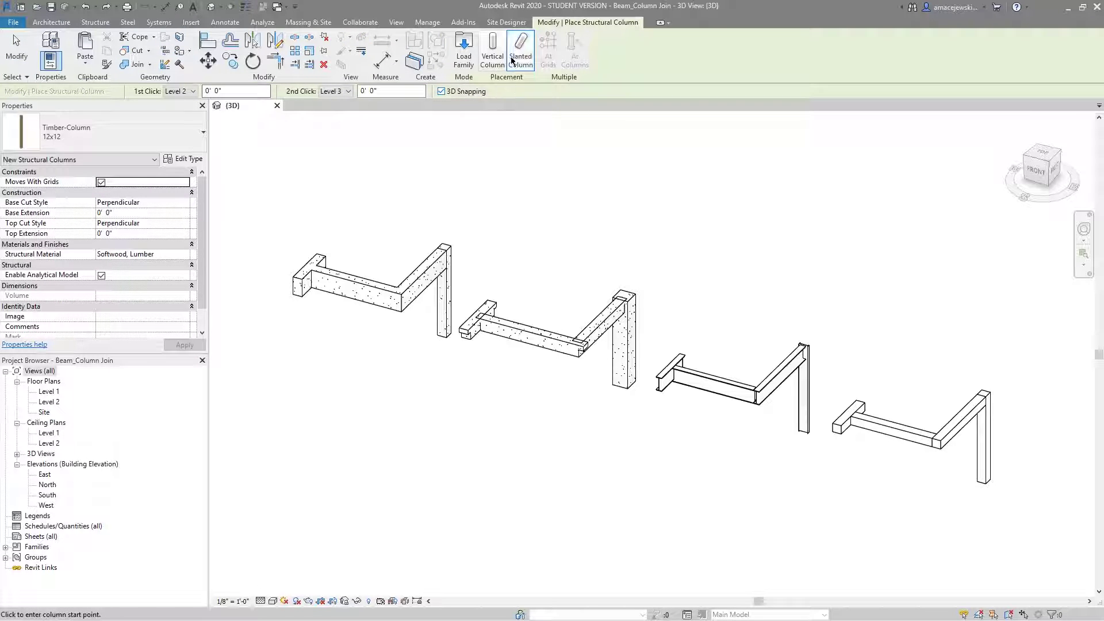
pyautogui.click(493, 57)
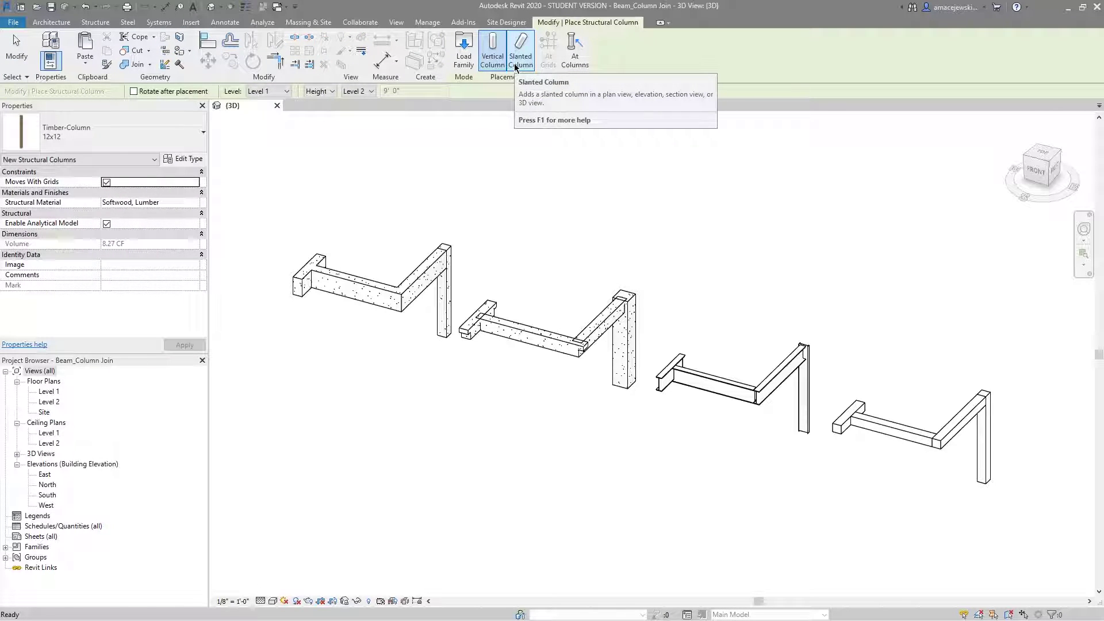
pyautogui.click(518, 58)
pyautogui.click(493, 60)
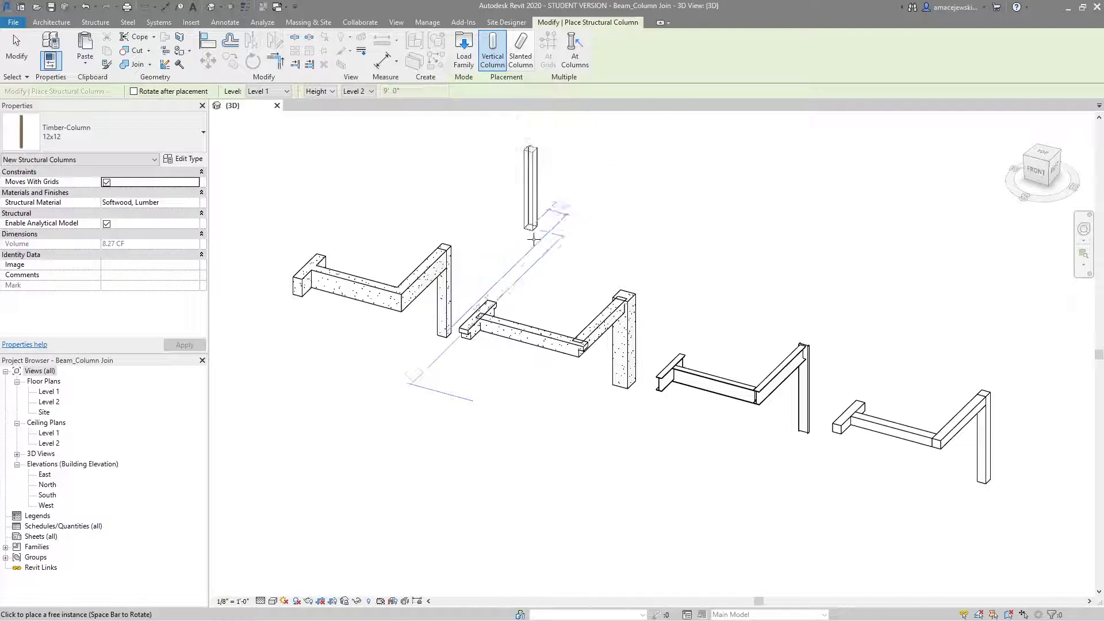
pyautogui.press('Escape')
pyautogui.press('Escape')
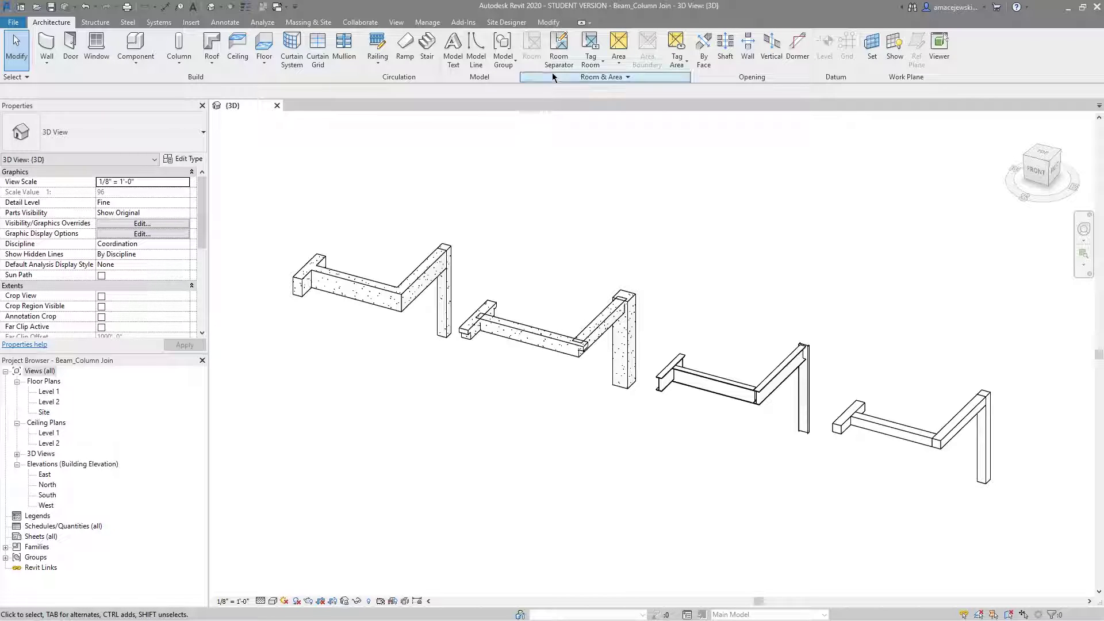
# Step: Start the Beam/Column Joins tool and toggle its steel, wood and precast concrete filters, leaving all join types shown
pyautogui.click(548, 22)
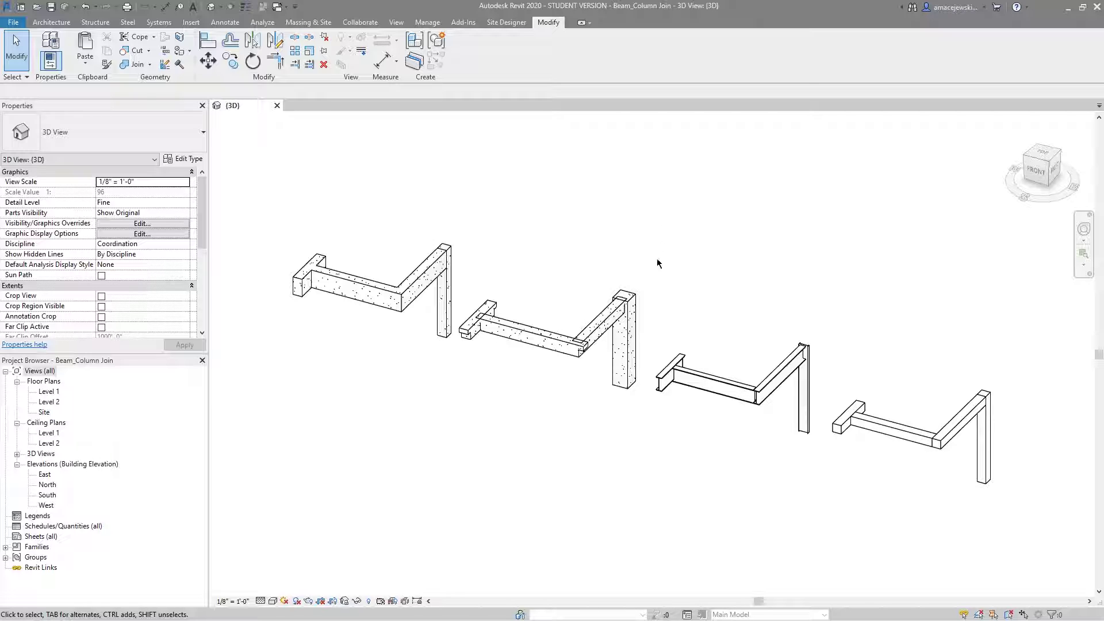
pyautogui.click(166, 51)
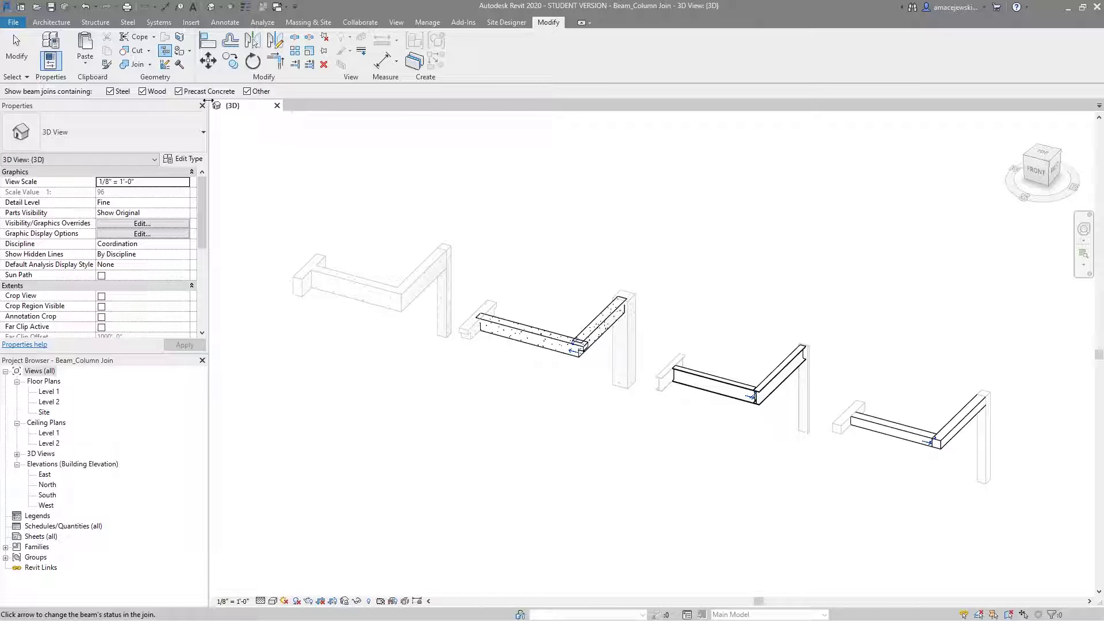
pyautogui.click(110, 91)
pyautogui.click(111, 92)
pyautogui.click(120, 93)
pyautogui.click(149, 92)
pyautogui.click(113, 91)
pyautogui.click(113, 91)
pyautogui.click(150, 92)
pyautogui.click(192, 92)
# Step: Change the join status of the precast beam meeting the column so both precast beams form a mitred corner
pyautogui.scroll(2, 656, 337)
pyautogui.scroll(4, 449, 285)
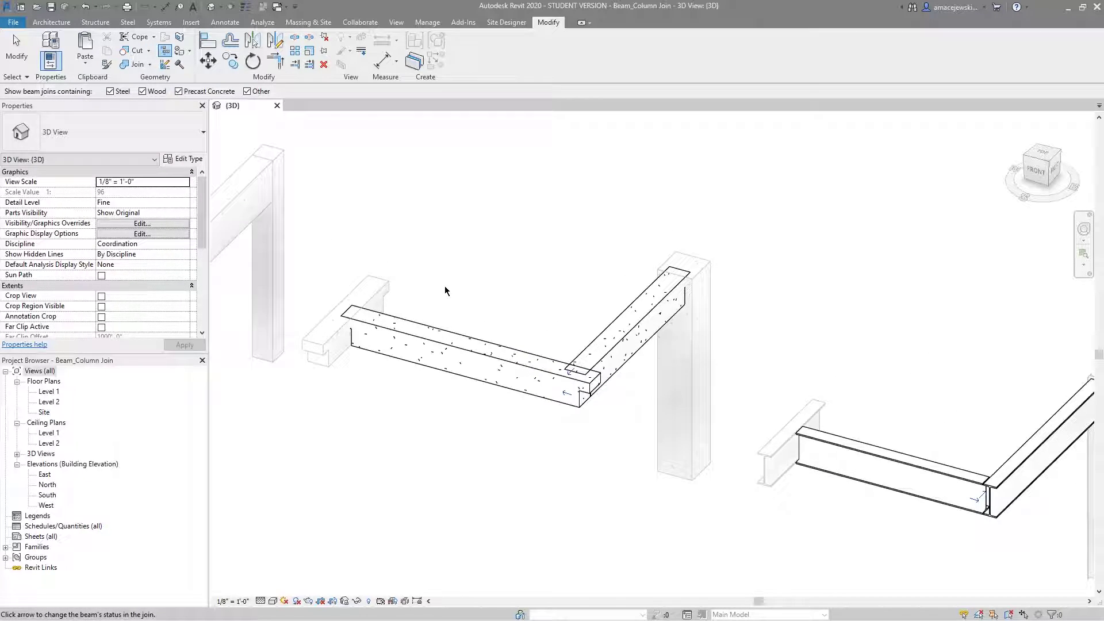
pyautogui.moveTo(514, 280); pyautogui.dragTo(650, 319, button='middle')
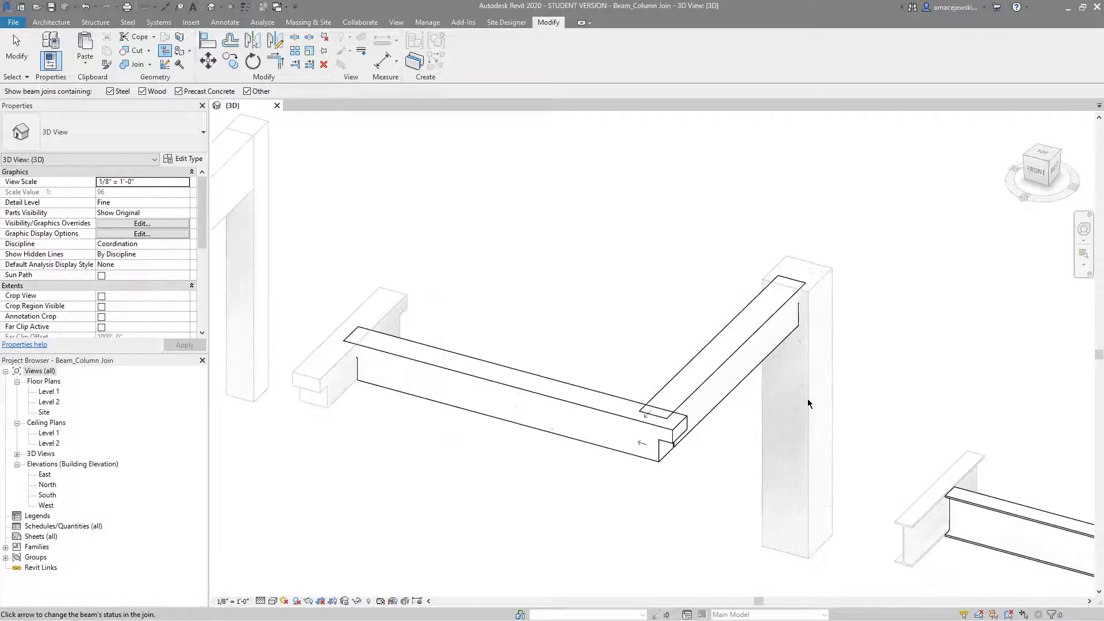
pyautogui.scroll(1, 665, 322)
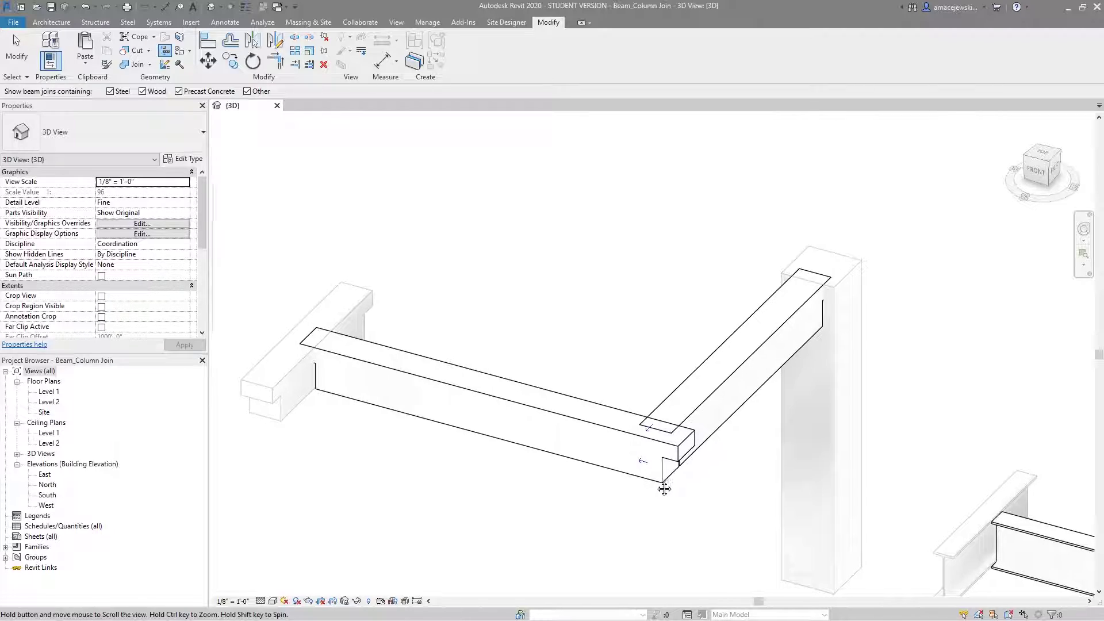
pyautogui.scroll(5, 681, 447)
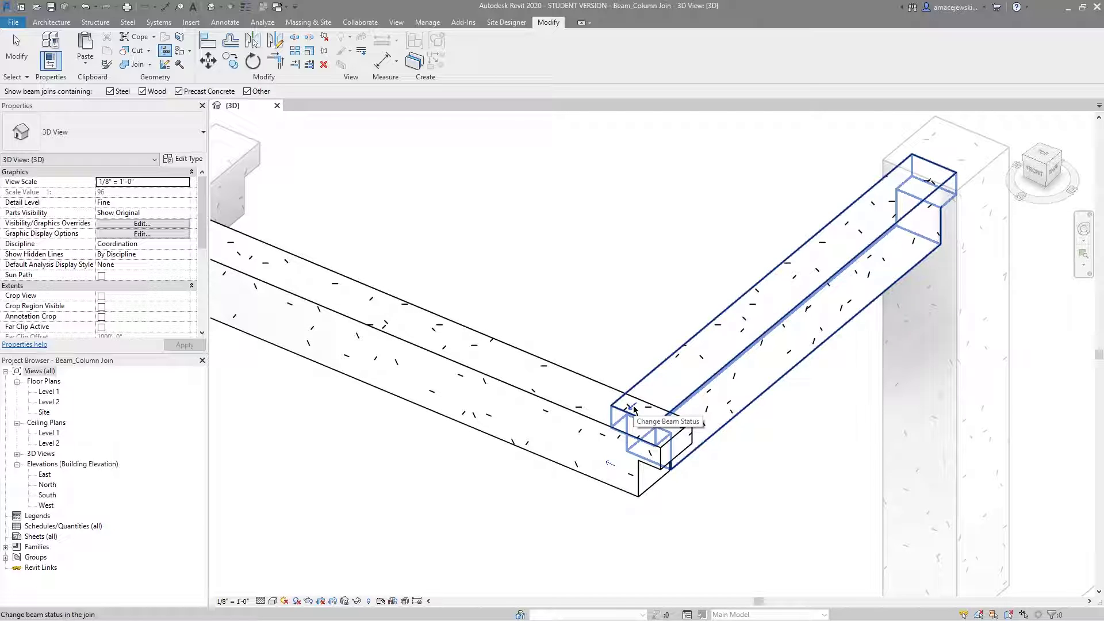
pyautogui.click(633, 409)
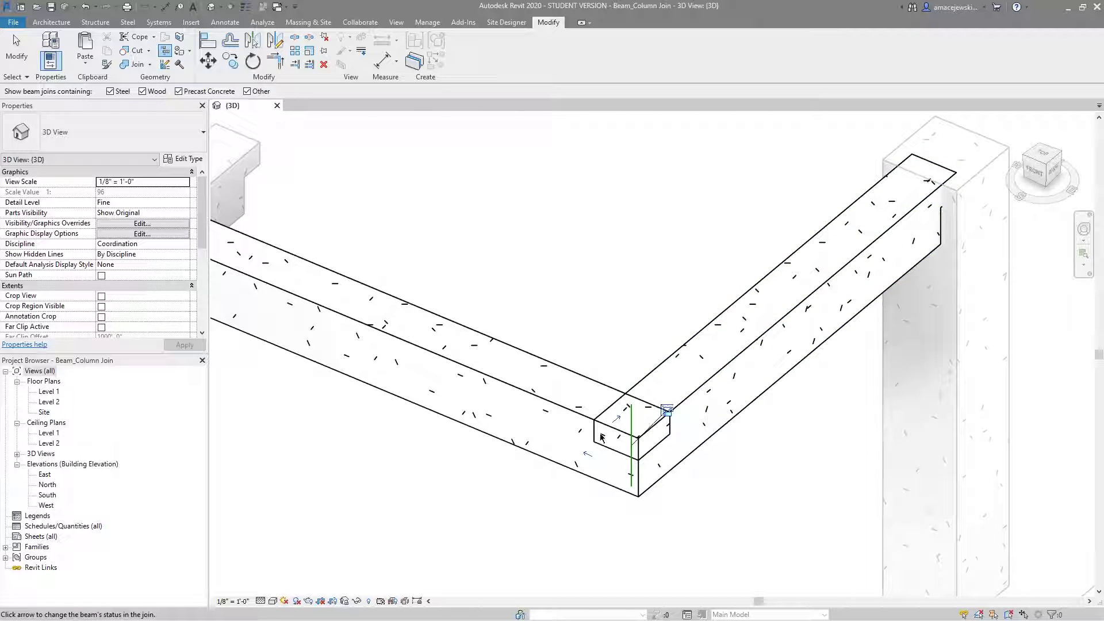
pyautogui.scroll(-3, 709, 434)
pyautogui.moveTo(676, 469)
pyautogui.keyDown('shift'); pyautogui.mouseDown(button='middle')
pyautogui.moveTo(687, 502)
pyautogui.moveTo(765, 493)
pyautogui.moveTo(756, 452)
pyautogui.moveTo(840, 427)
pyautogui.moveTo(791, 387)
pyautogui.moveTo(732, 443)
pyautogui.moveTo(763, 448)
pyautogui.moveTo(570, 449)
pyautogui.mouseUp(button='middle'); pyautogui.keyUp('shift')
pyautogui.scroll(3, 553, 259)
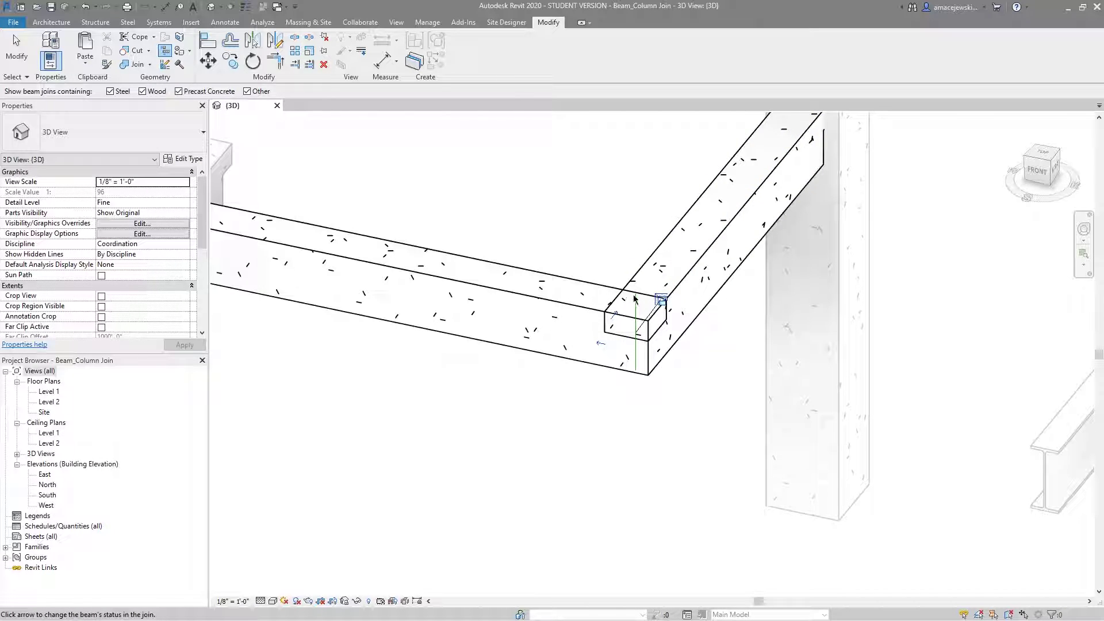
# Step: Cycle the join status of both precast beams through retracted and extended, restore the mitred corner and leave the tool
pyautogui.click(616, 323)
pyautogui.click(598, 345)
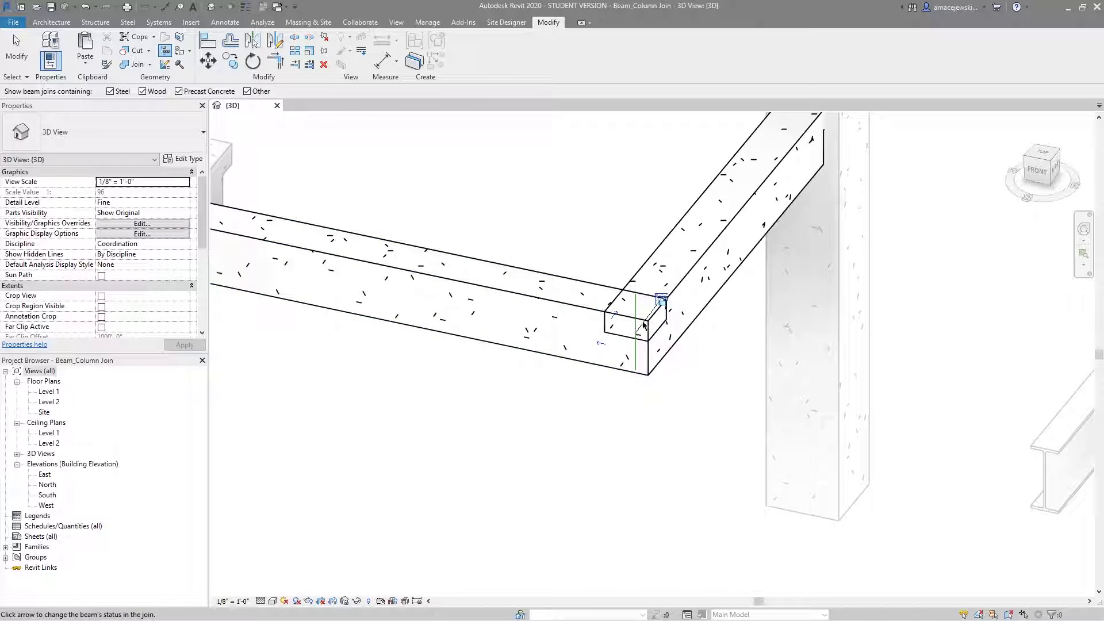
pyautogui.click(601, 347)
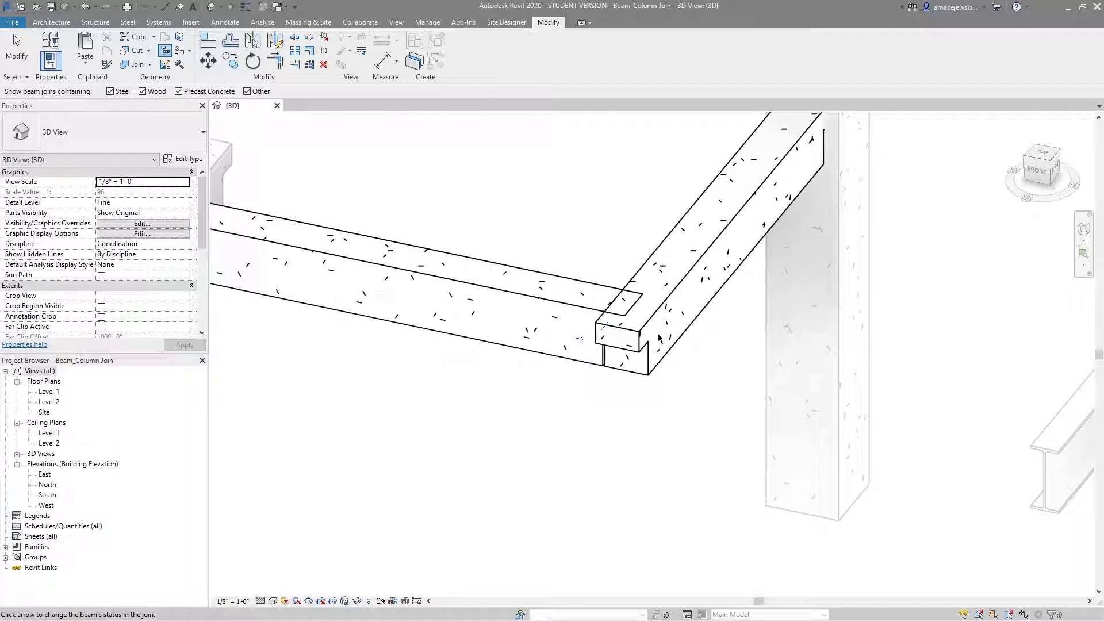
pyautogui.click(606, 327)
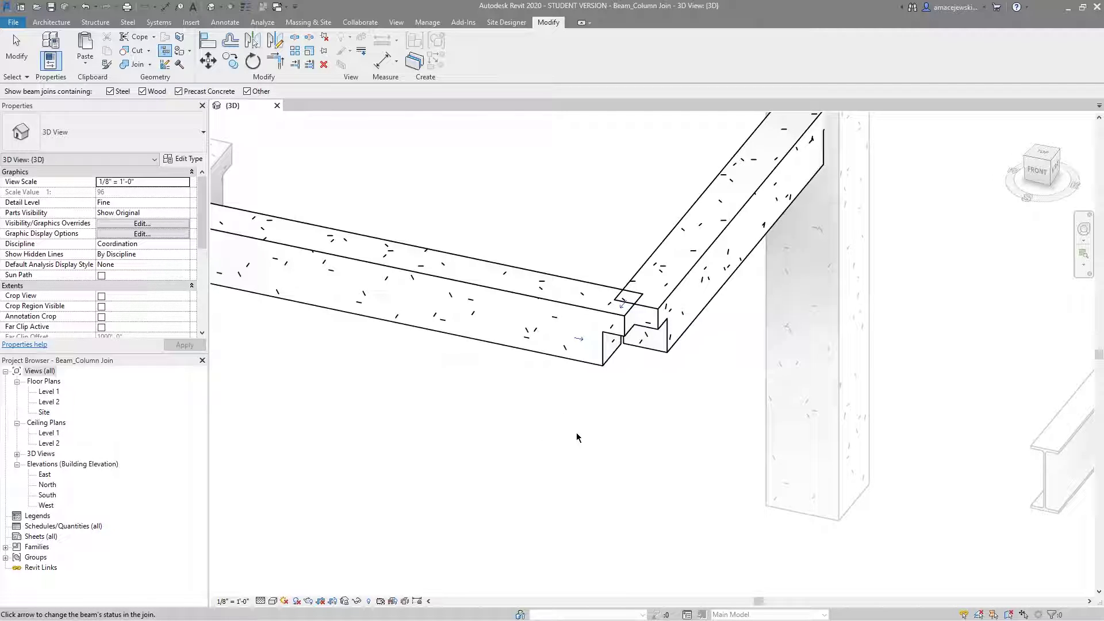
pyautogui.click(582, 344)
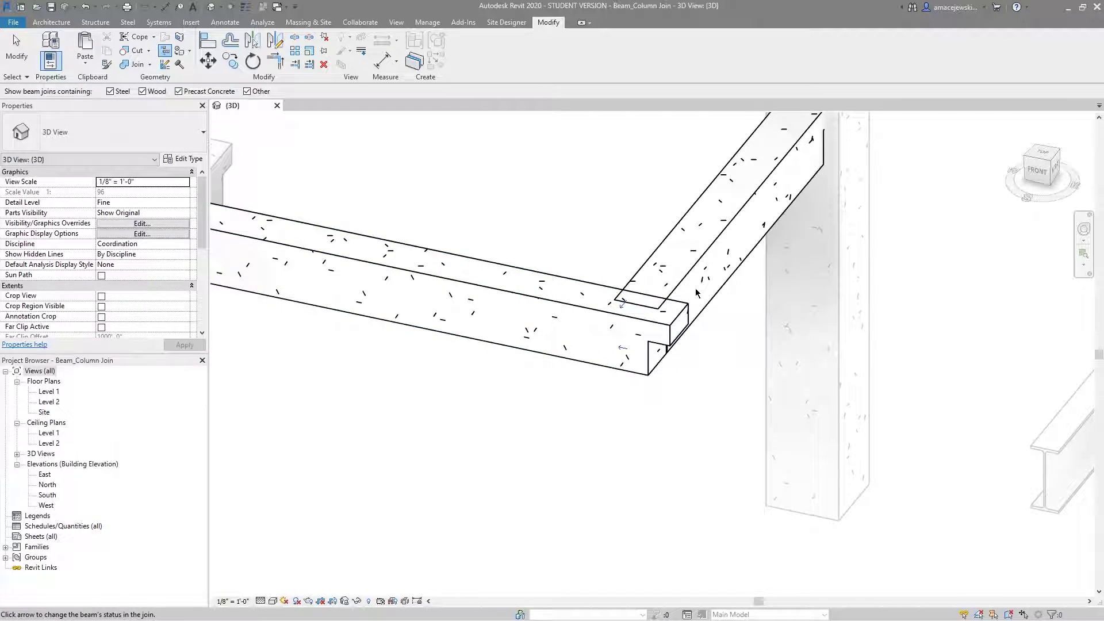
pyautogui.click(623, 311)
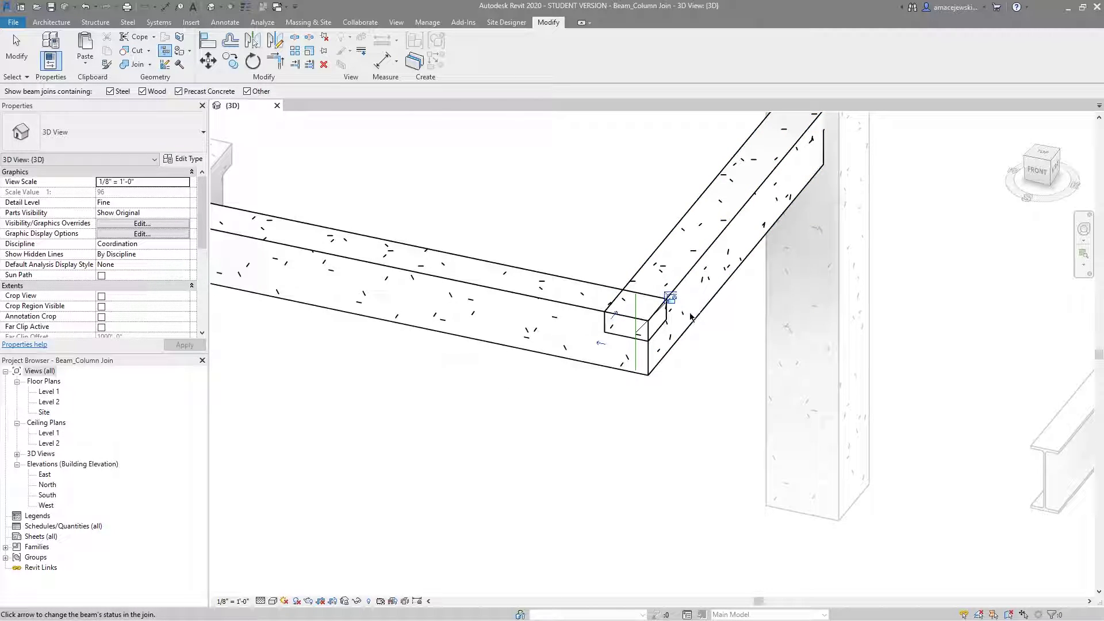
pyautogui.press('Escape')
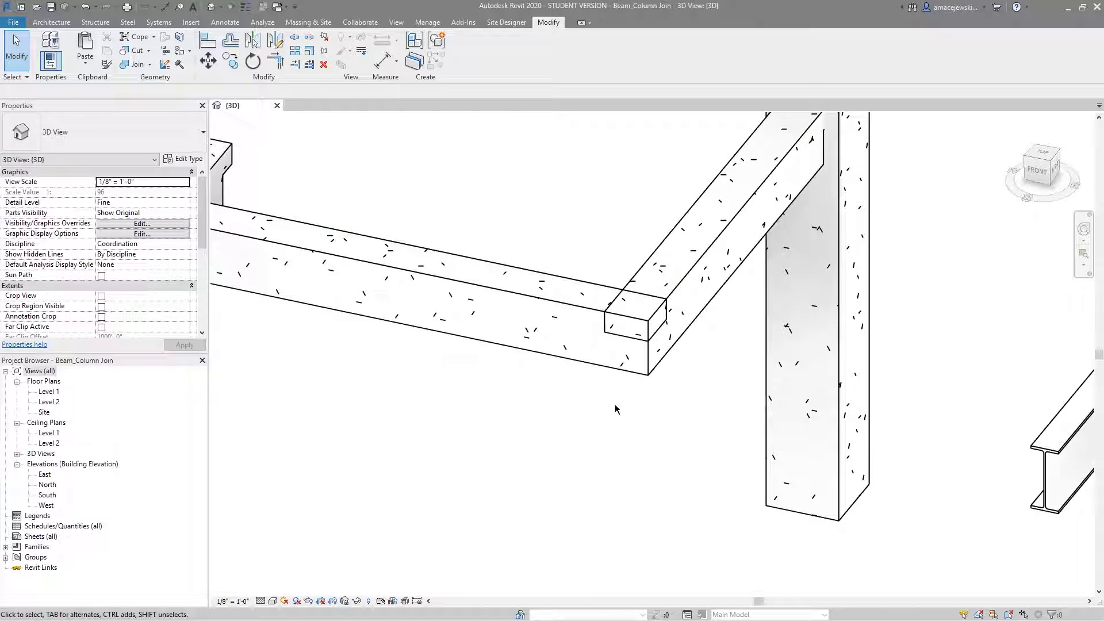
# Step: Use Beam/Column Joins on the steel frame to extend the retracted beam into the corner as a mitre
pyautogui.scroll(-3, 568, 495)
pyautogui.scroll(1, 605, 375)
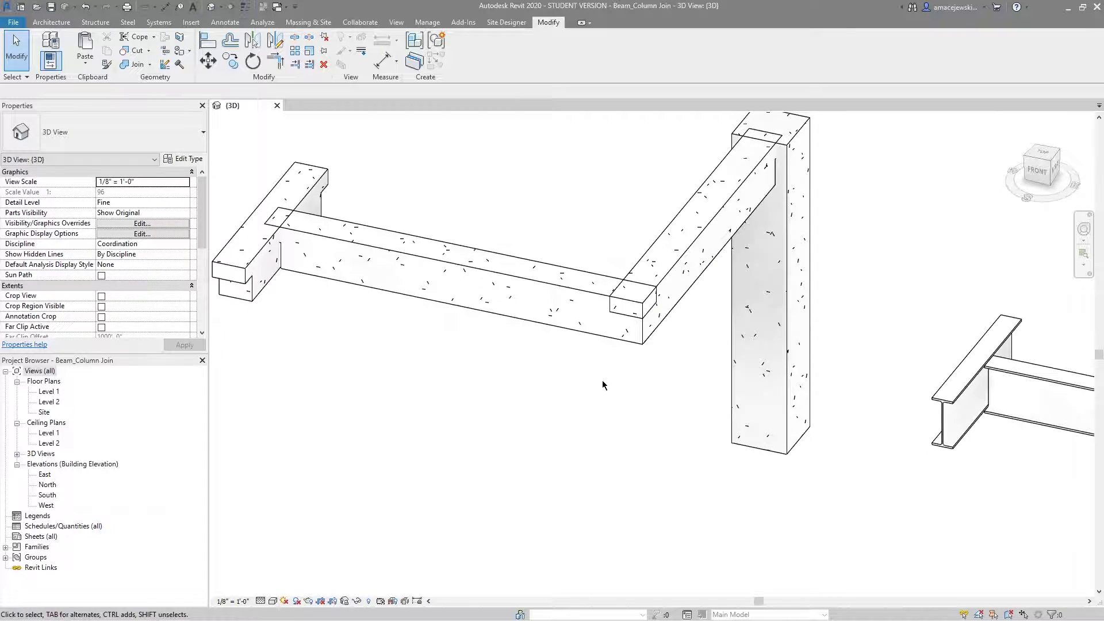
pyautogui.scroll(-2, 605, 375)
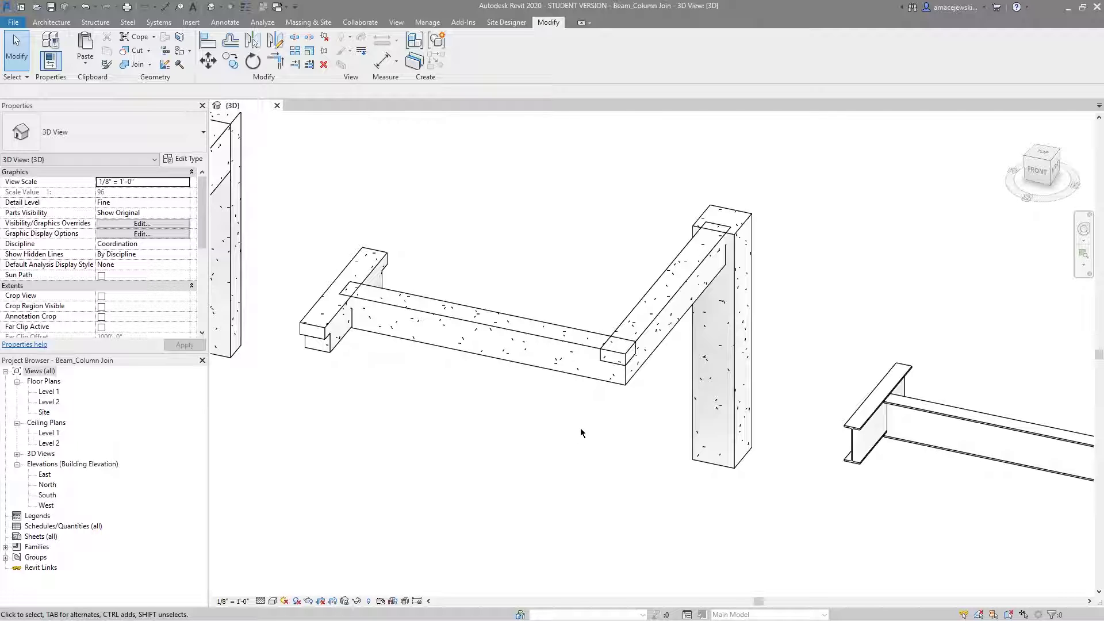
pyautogui.scroll(-3, 572, 430)
pyautogui.scroll(3, 698, 345)
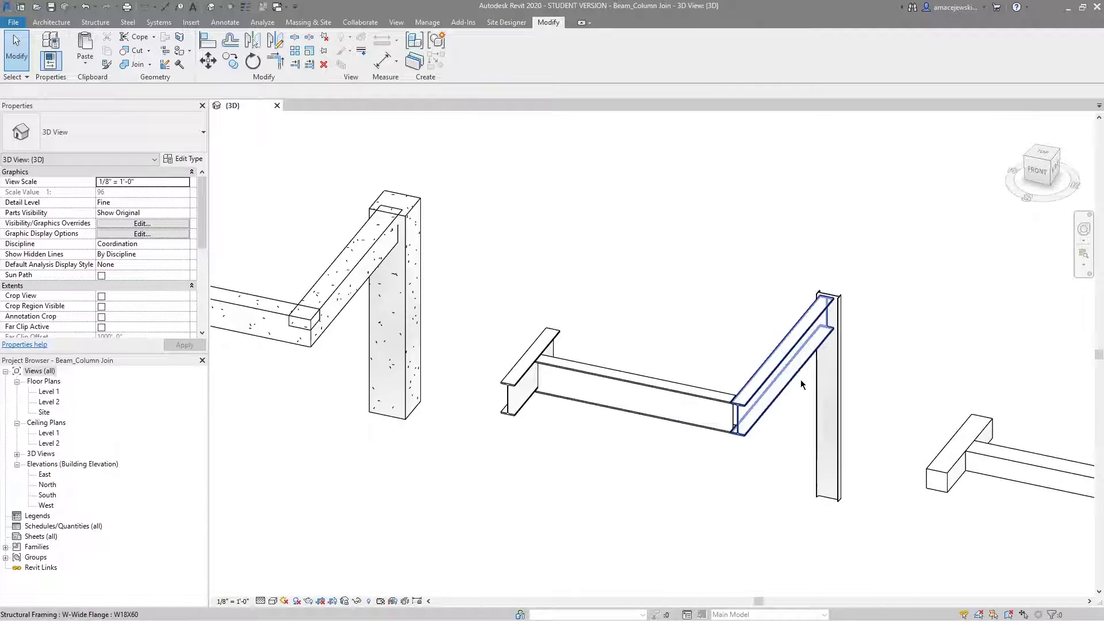
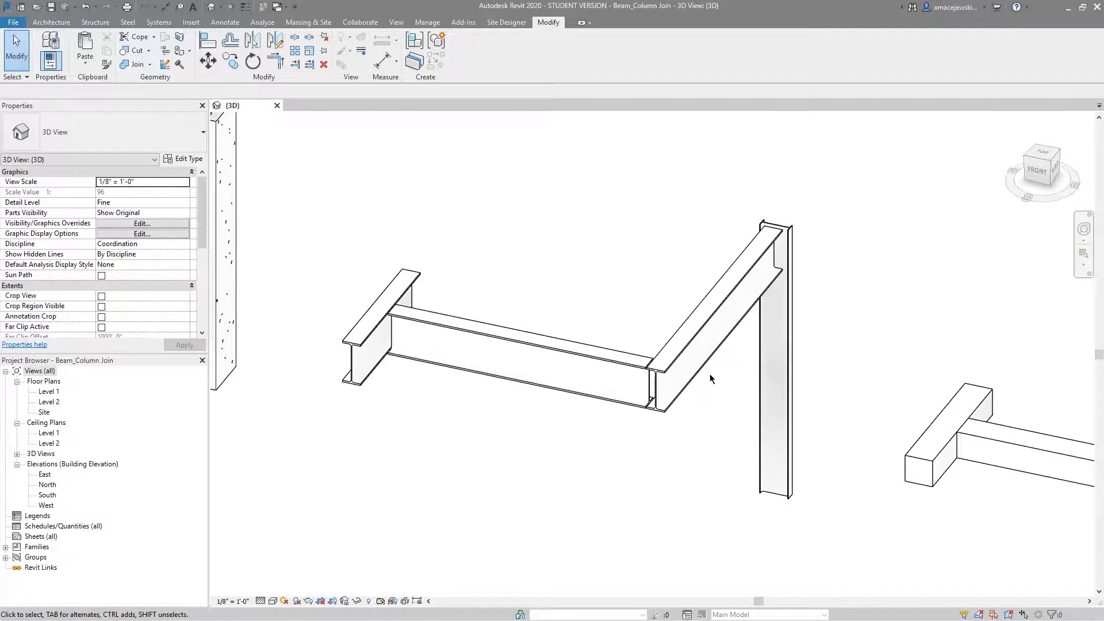
pyautogui.moveTo(612, 330); pyautogui.dragTo(646, 320, button='middle')
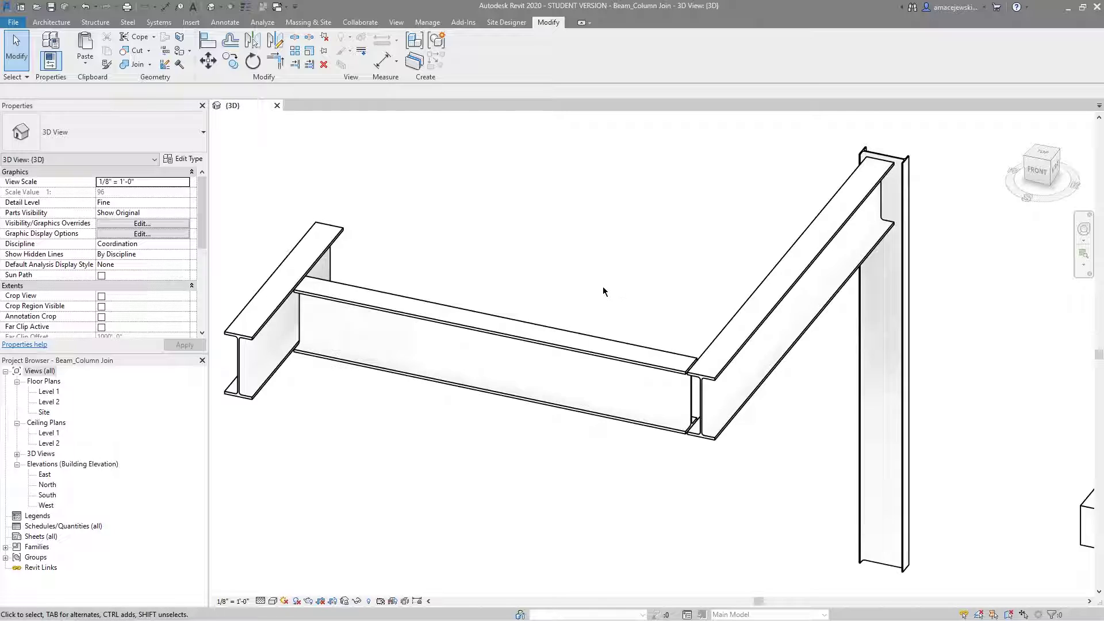
pyautogui.click(167, 55)
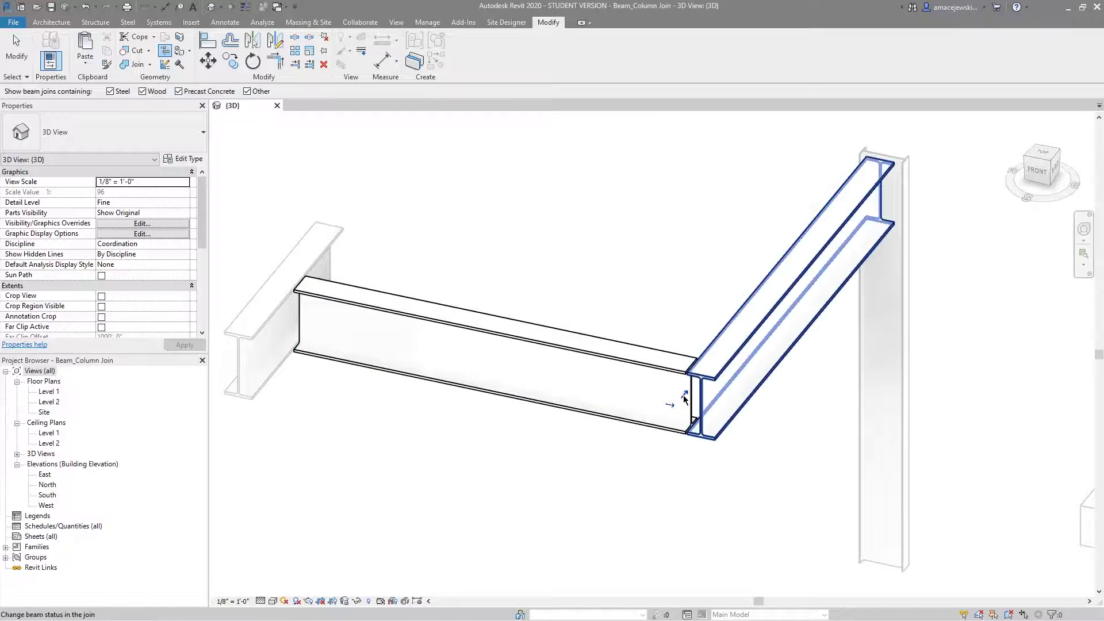
pyautogui.keyDown('shift'); pyautogui.moveTo(667, 406); pyautogui.dragTo(715, 439, button='middle'); pyautogui.keyUp('shift')
pyautogui.keyDown('shift'); pyautogui.moveTo(750, 370); pyautogui.dragTo(685, 396, button='middle'); pyautogui.keyUp('shift')
pyautogui.scroll(2, 726, 429)
pyautogui.keyDown('shift'); pyautogui.moveTo(713, 447); pyautogui.dragTo(740, 375, button='middle'); pyautogui.keyUp('shift')
pyautogui.scroll(2, 693, 413)
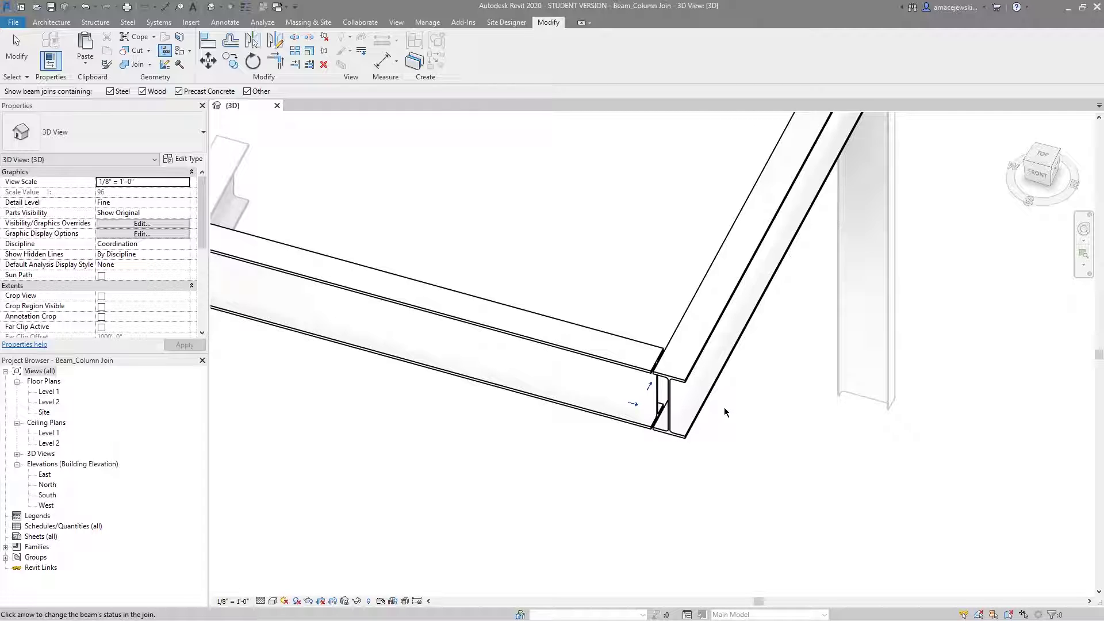
pyautogui.click(633, 408)
# Step: Inspect the steel beams' mitred corner and switch the extended beam back to its butt join
pyautogui.scroll(-2, 708, 480)
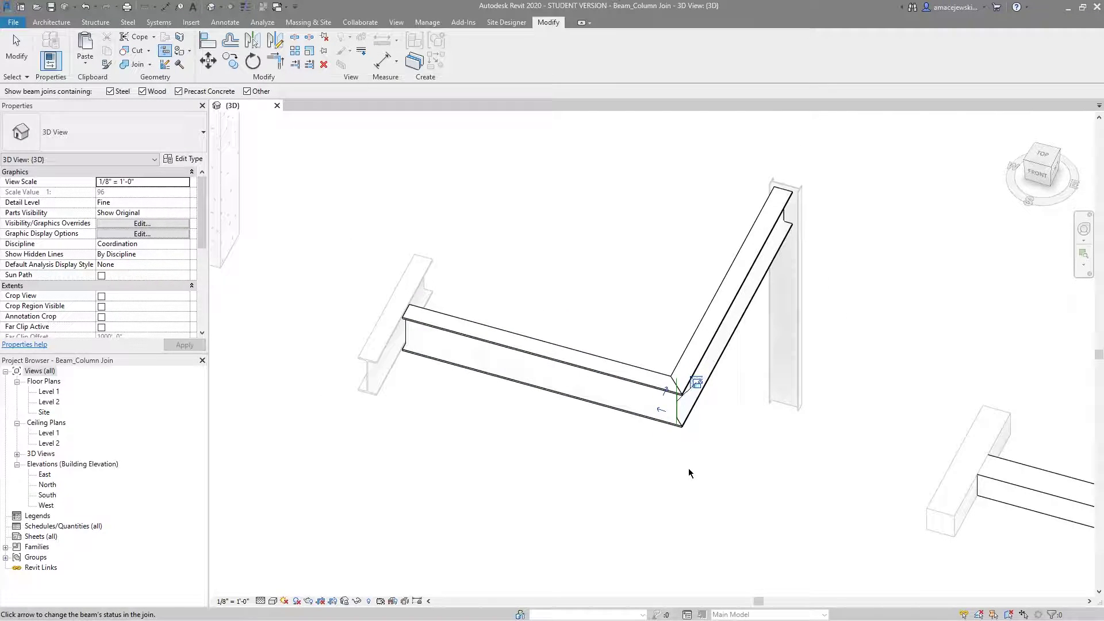
pyautogui.scroll(4, 714, 454)
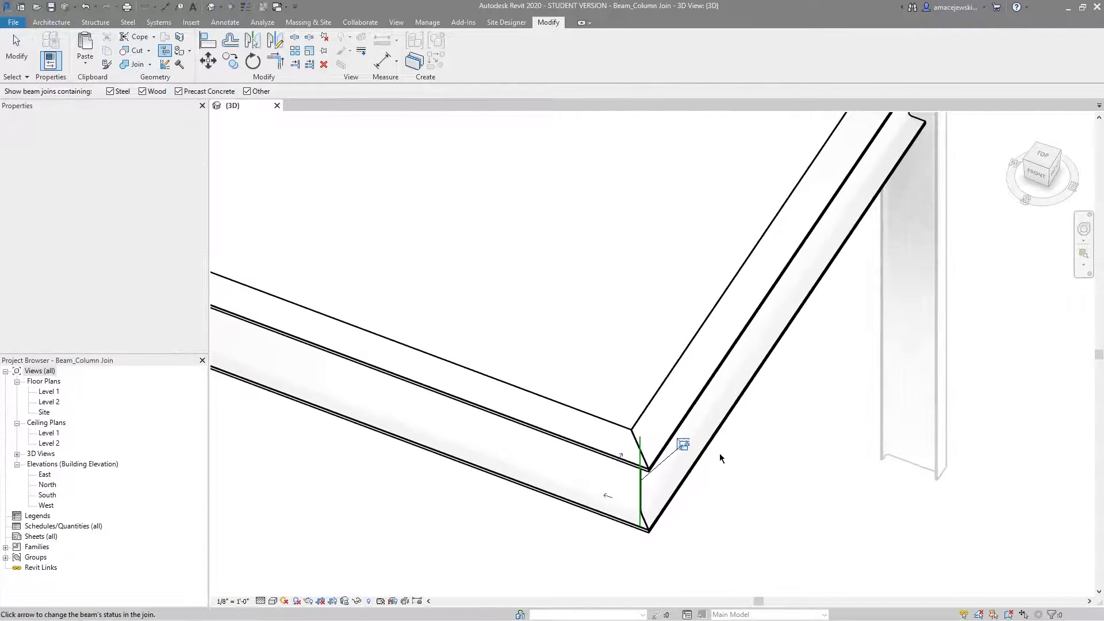
pyautogui.scroll(-3, 637, 345)
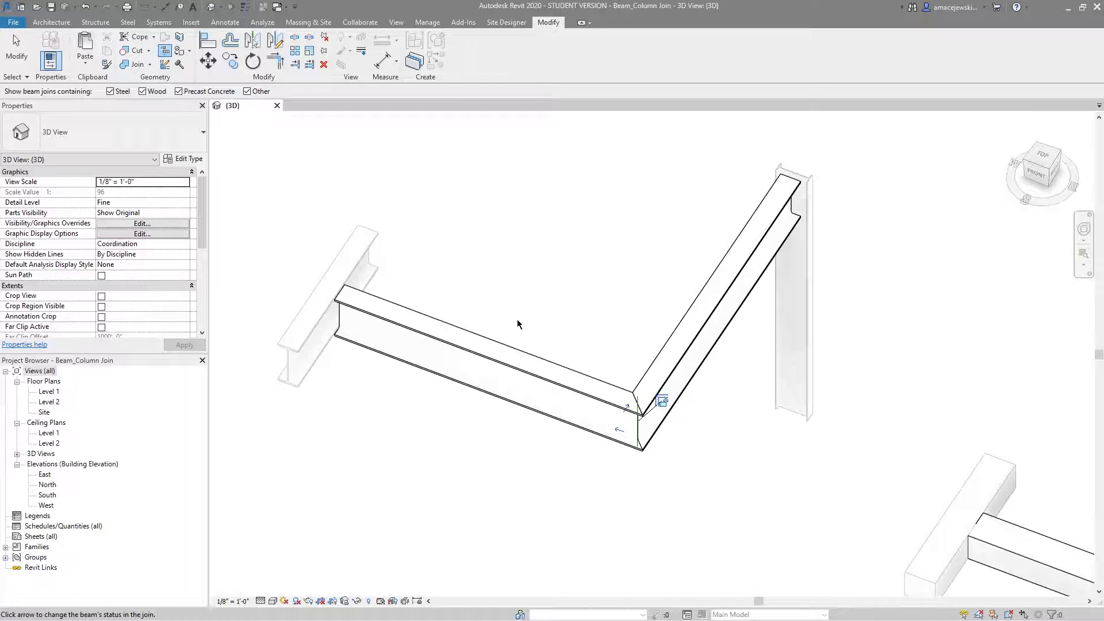
pyautogui.scroll(3, 633, 397)
pyautogui.click(624, 420)
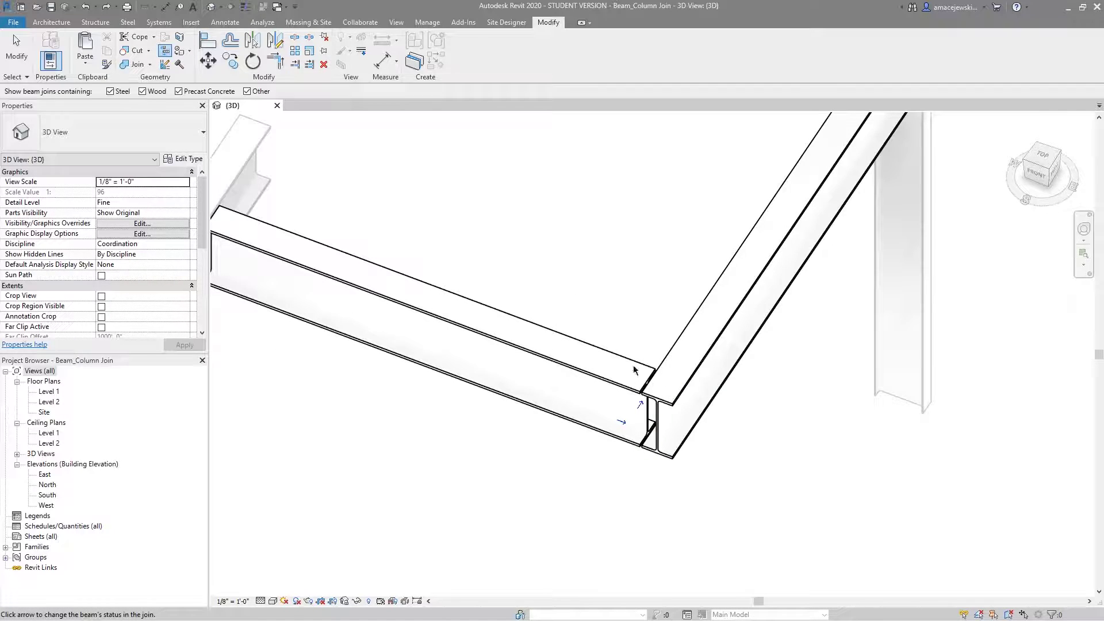
# Step: Reverse the timber frame's corner butt join so the beam meeting the column retracts and the other beam runs through
pyautogui.scroll(-2, 639, 347)
pyautogui.scroll(-2, 693, 385)
pyautogui.moveTo(693, 384); pyautogui.dragTo(395, 282, button='middle')
pyautogui.scroll(2, 636, 402)
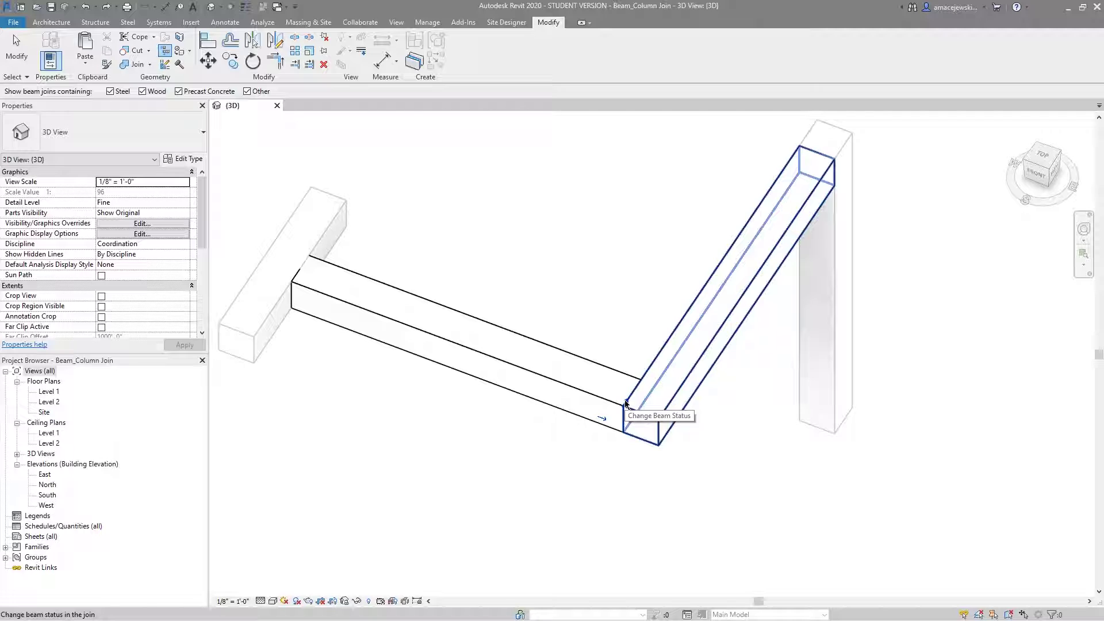
pyautogui.click(625, 399)
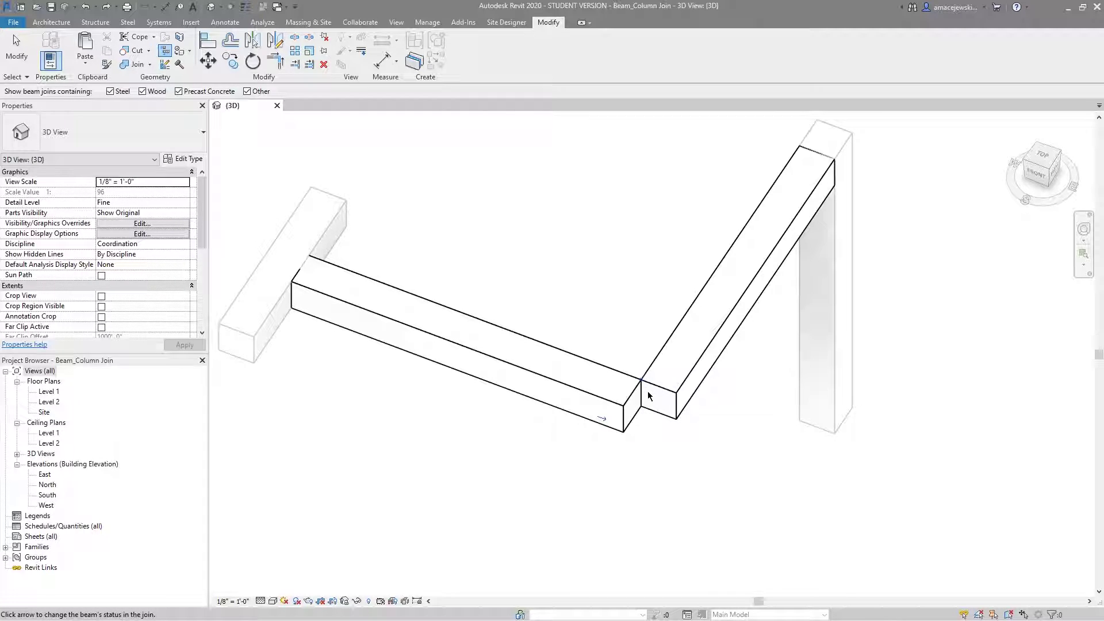
pyautogui.click(601, 420)
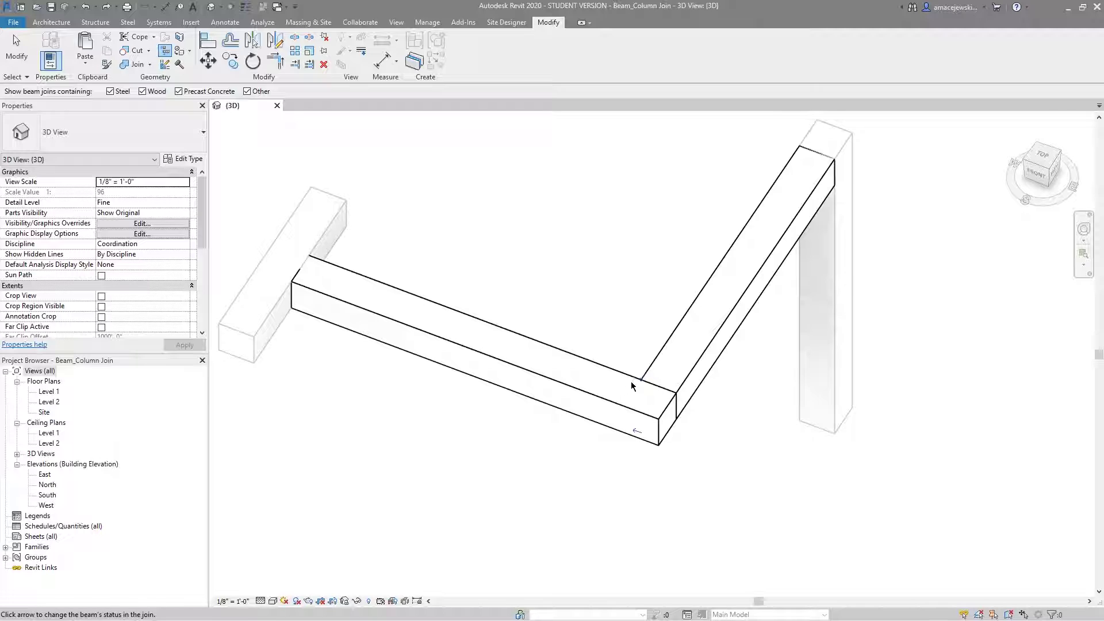
# Step: Extend the timber beam meeting the column into the corner to form a mitred join
pyautogui.scroll(3, 642, 380)
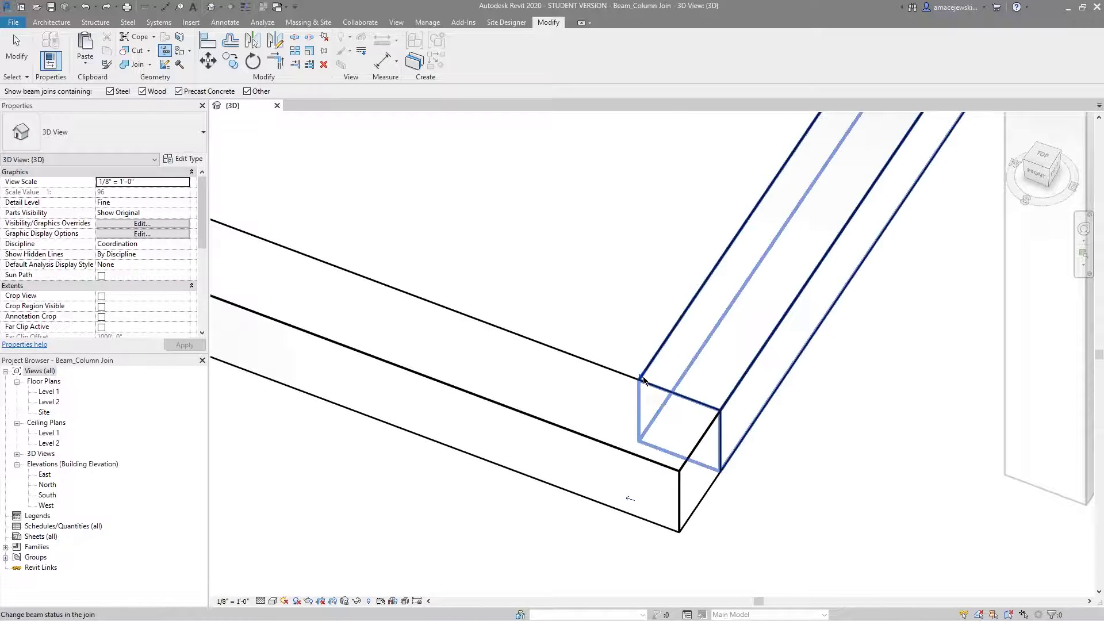
pyautogui.scroll(-3, 643, 378)
pyautogui.click(644, 380)
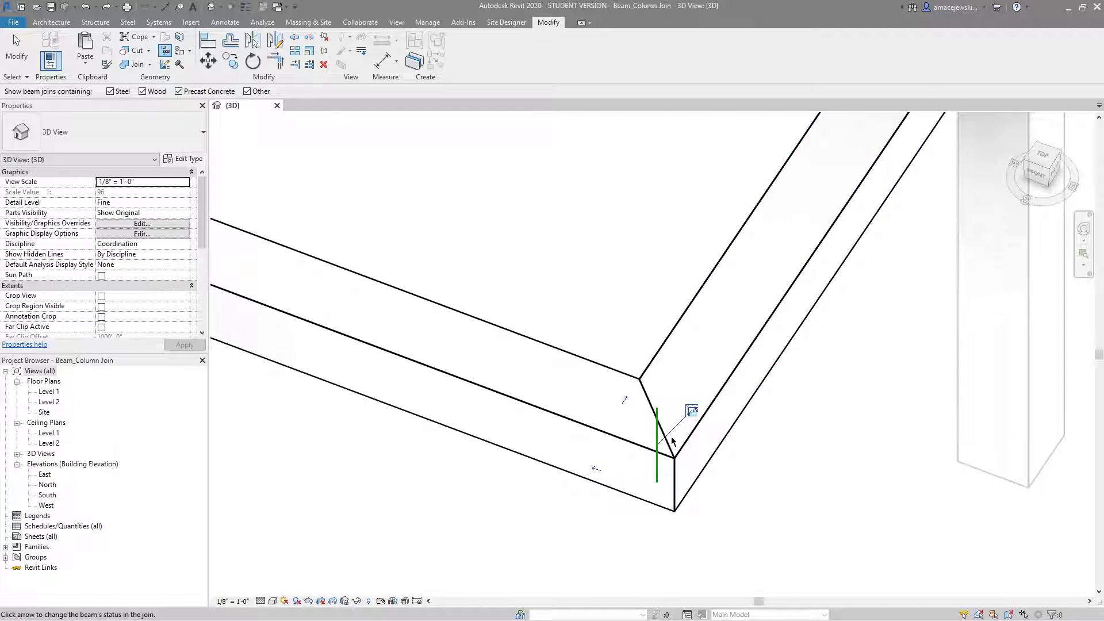
# Step: Leave Beam/Column Joins on the timber frame and examine the steel frame's butt-joined beams in 3D
pyautogui.keyDown('shift'); pyautogui.moveTo(674, 463); pyautogui.dragTo(661, 322, button='middle'); pyautogui.keyUp('shift')
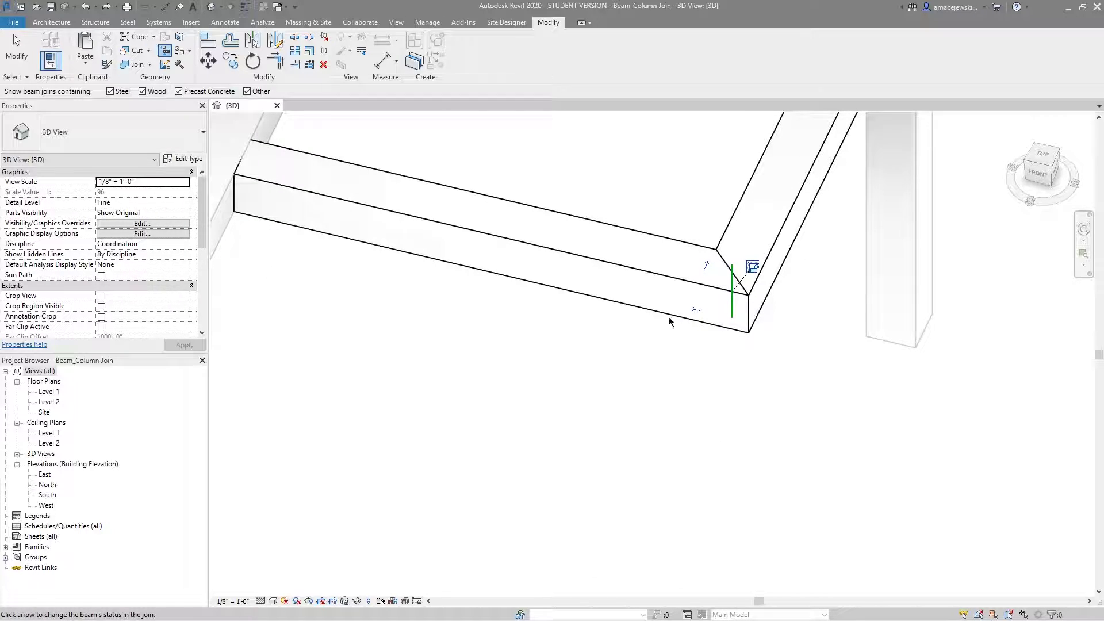
pyautogui.press('Escape')
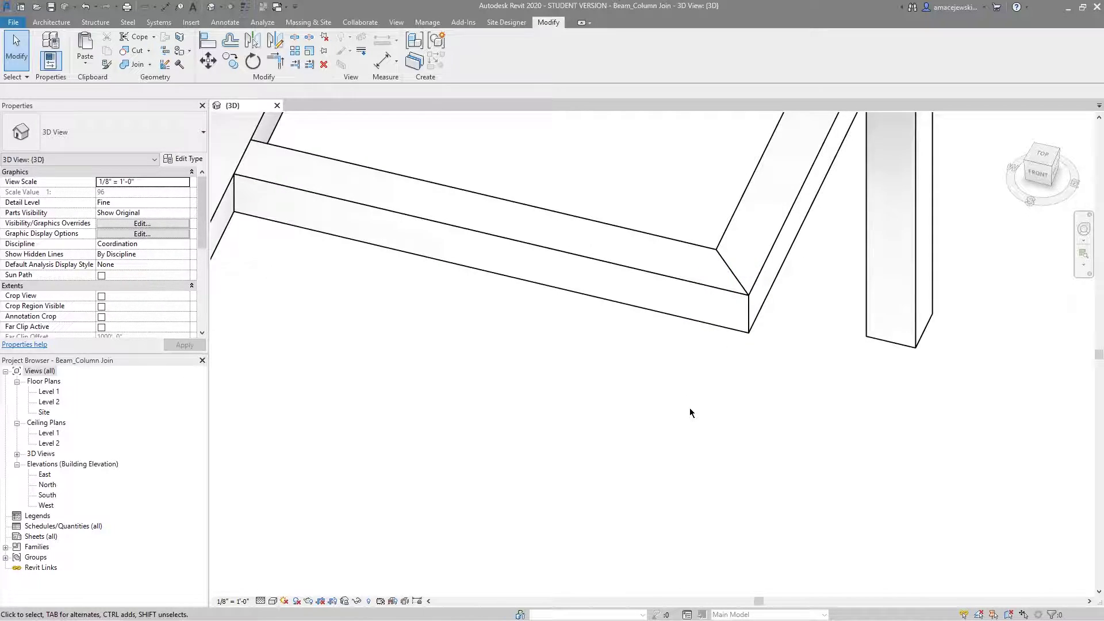
pyautogui.scroll(-5, 646, 378)
pyautogui.moveTo(646, 377); pyautogui.dragTo(742, 431, button='middle')
pyautogui.keyDown('shift'); pyautogui.moveTo(633, 416); pyautogui.dragTo(484, 321, button='middle'); pyautogui.keyUp('shift')
pyautogui.scroll(1, 503, 287)
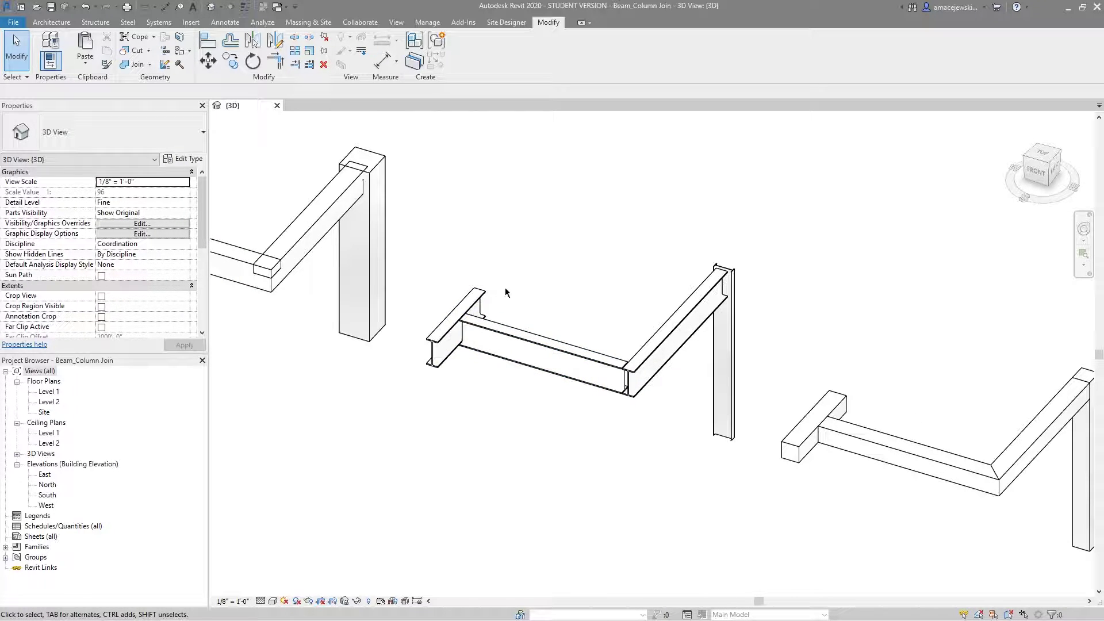
pyautogui.scroll(1, 604, 328)
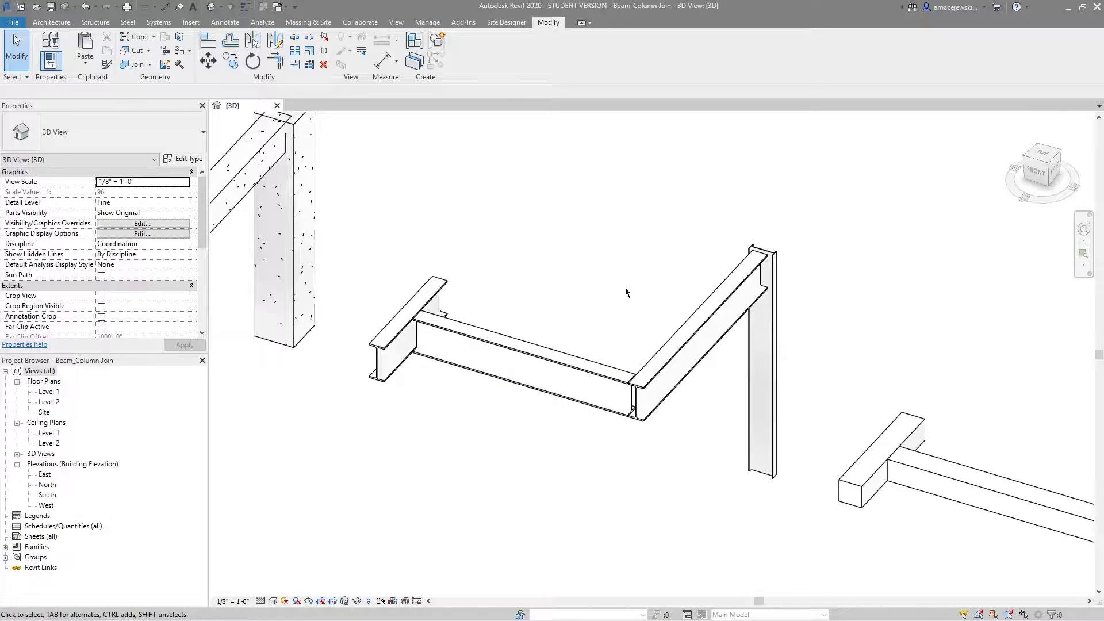
pyautogui.scroll(2, 604, 332)
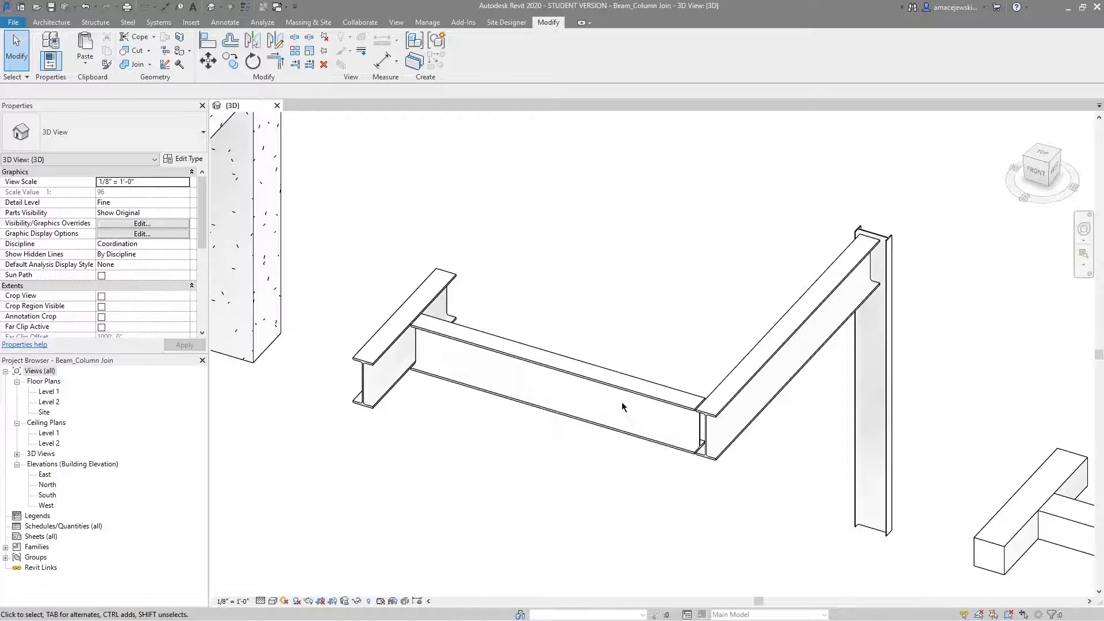
pyautogui.scroll(-1, 624, 400)
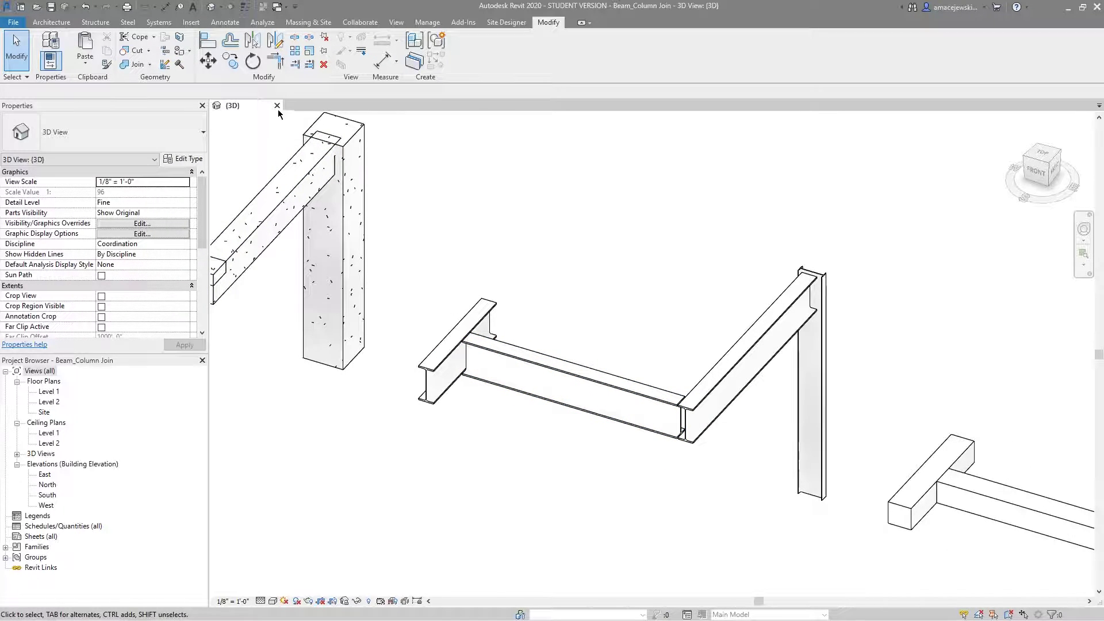
# Step: From the top view, angle the W18X60 middle beam by moving its end along the short steel cross beam
pyautogui.click(540, 352)
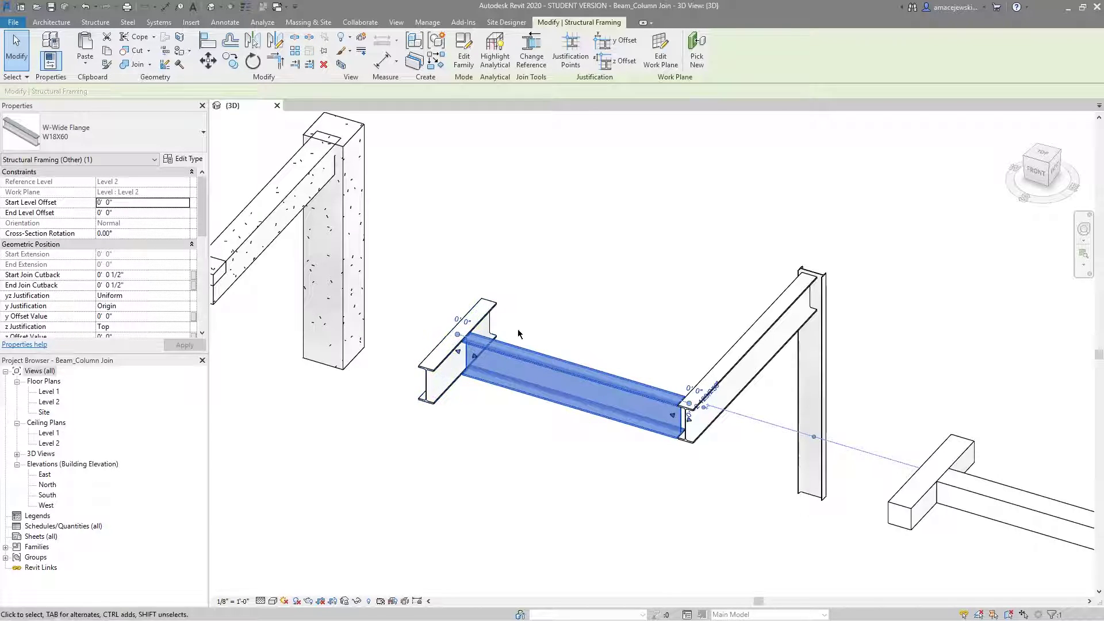
pyautogui.click(1043, 155)
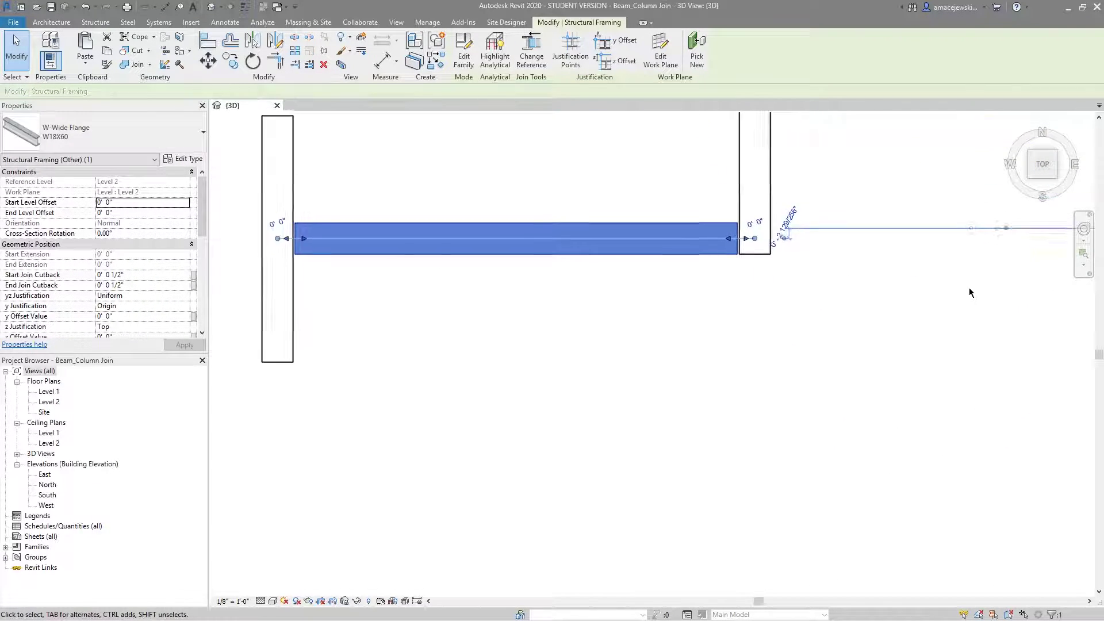
pyautogui.moveTo(415, 357); pyautogui.dragTo(427, 437)
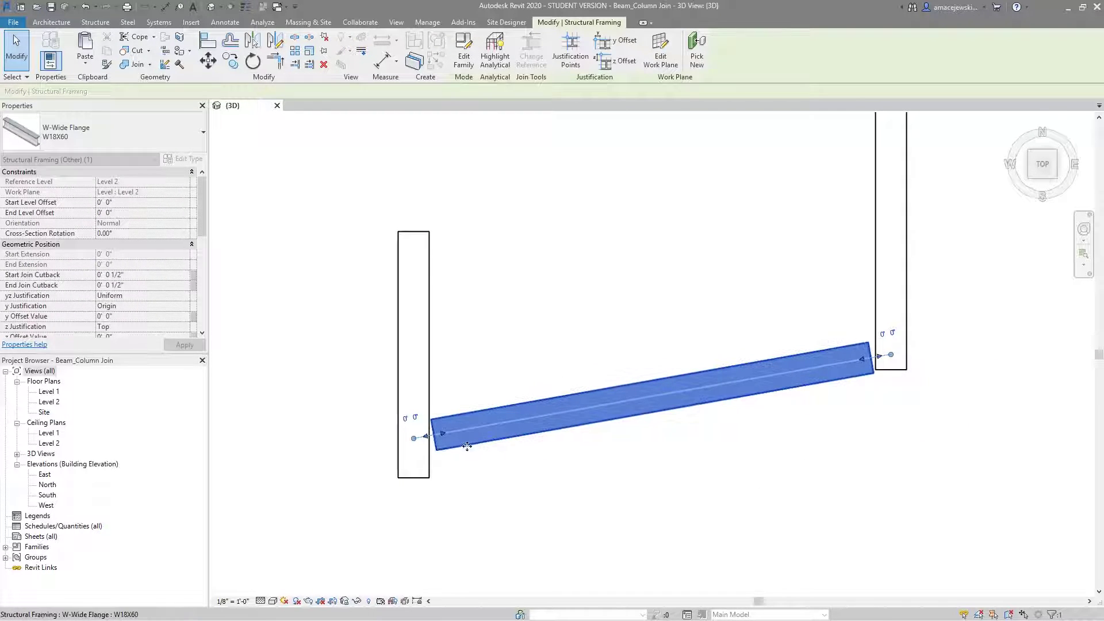
pyautogui.scroll(-1, 394, 458)
pyautogui.keyDown('shift'); pyautogui.moveTo(394, 457); pyautogui.dragTo(719, 446, button='middle'); pyautogui.keyUp('shift')
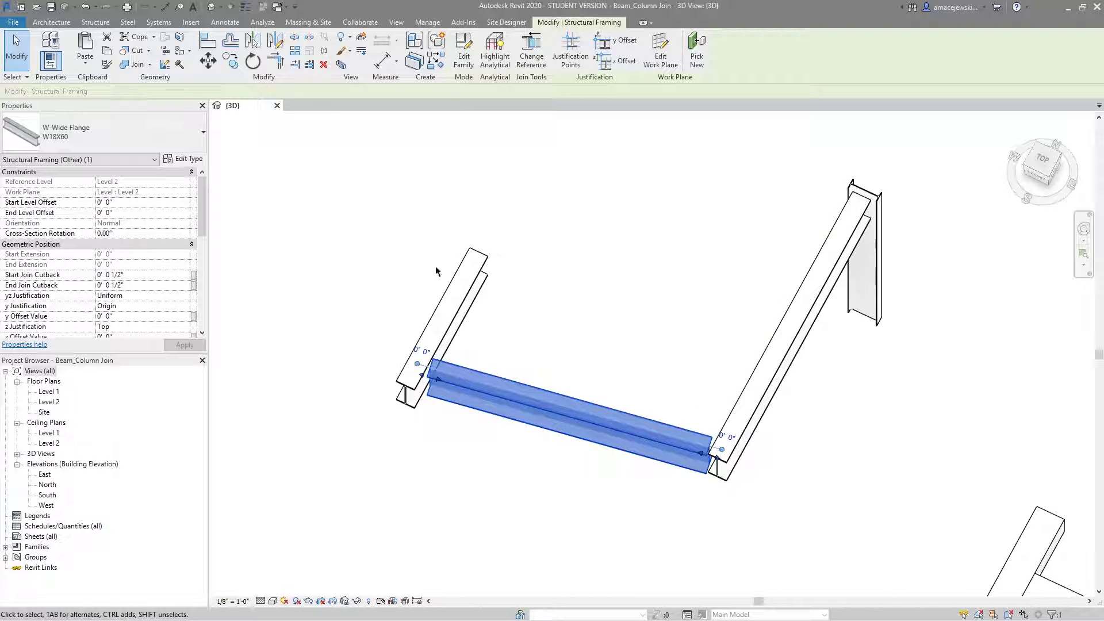
# Step: Use Beam/Column Joins to extend the angled steel beam into the corner as a mitre with the beam meeting the column
pyautogui.keyDown('shift'); pyautogui.moveTo(622, 316); pyautogui.dragTo(616, 337, button='middle'); pyautogui.keyUp('shift')
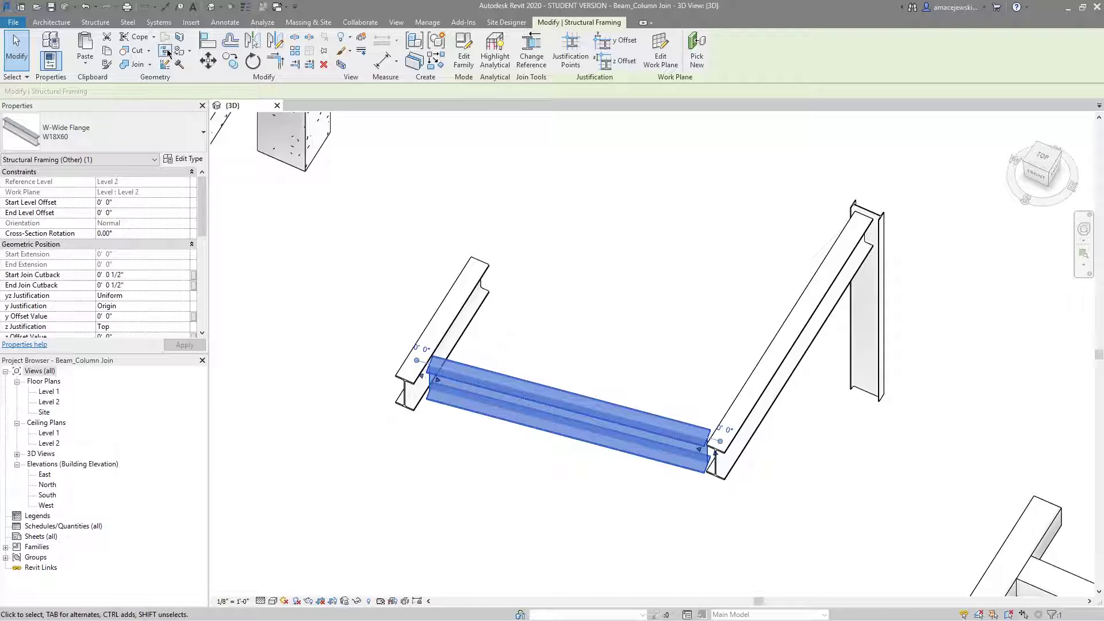
pyautogui.click(165, 50)
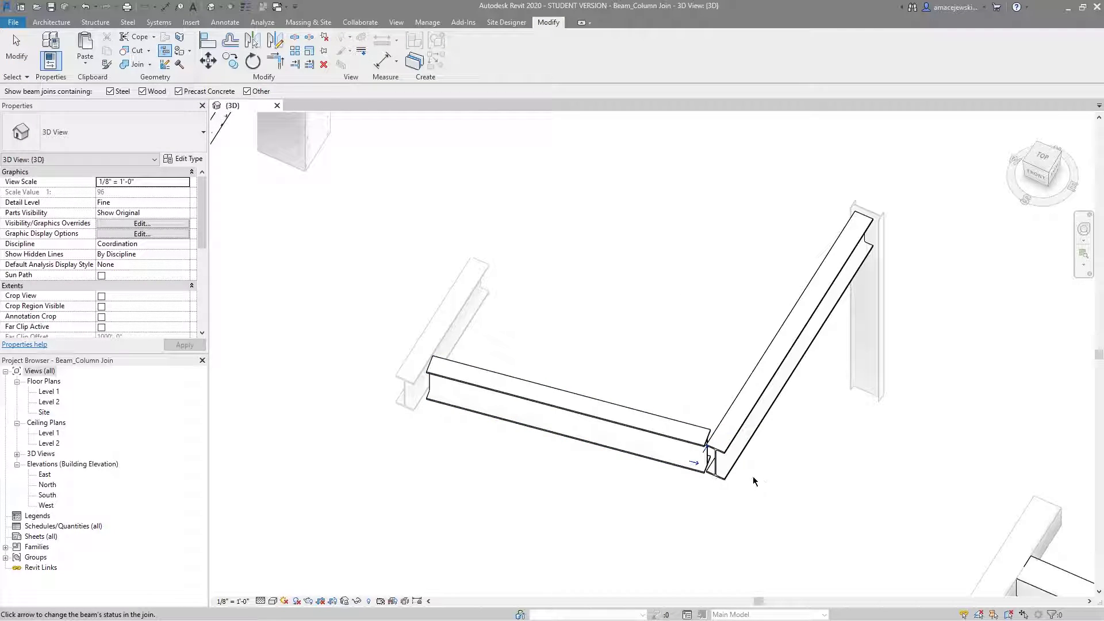
pyautogui.scroll(-2, 752, 481)
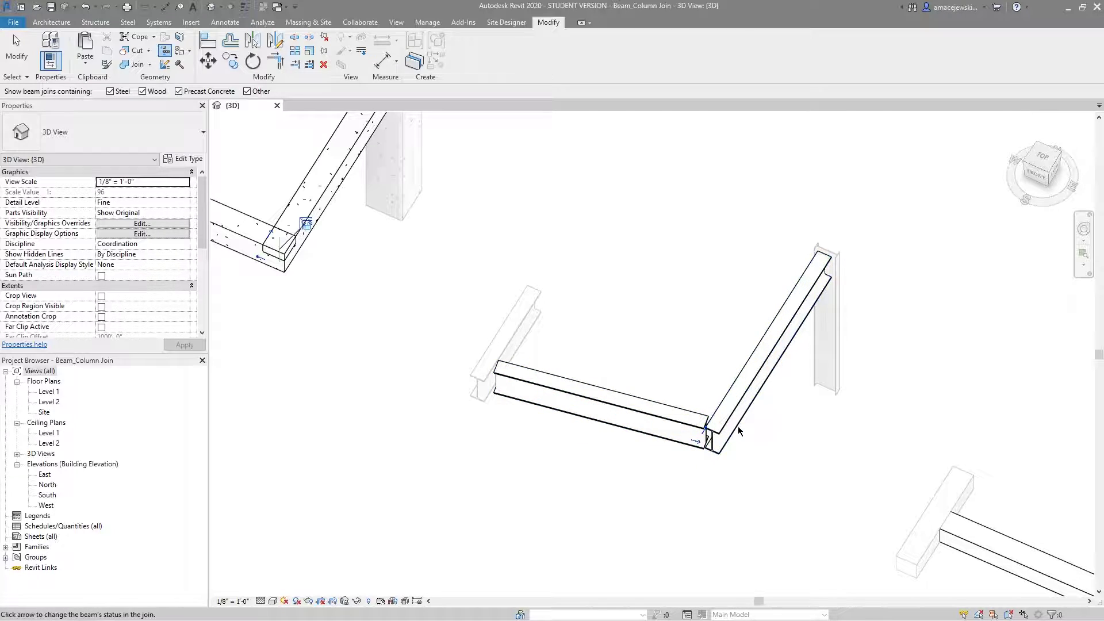
pyautogui.scroll(2, 736, 431)
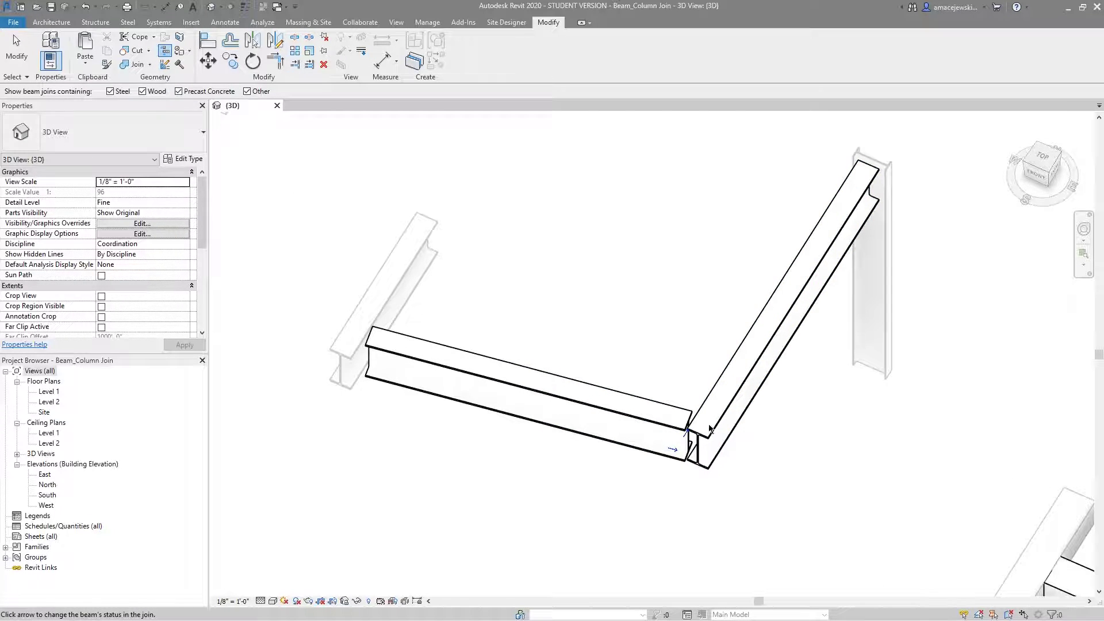
pyautogui.scroll(1, 690, 452)
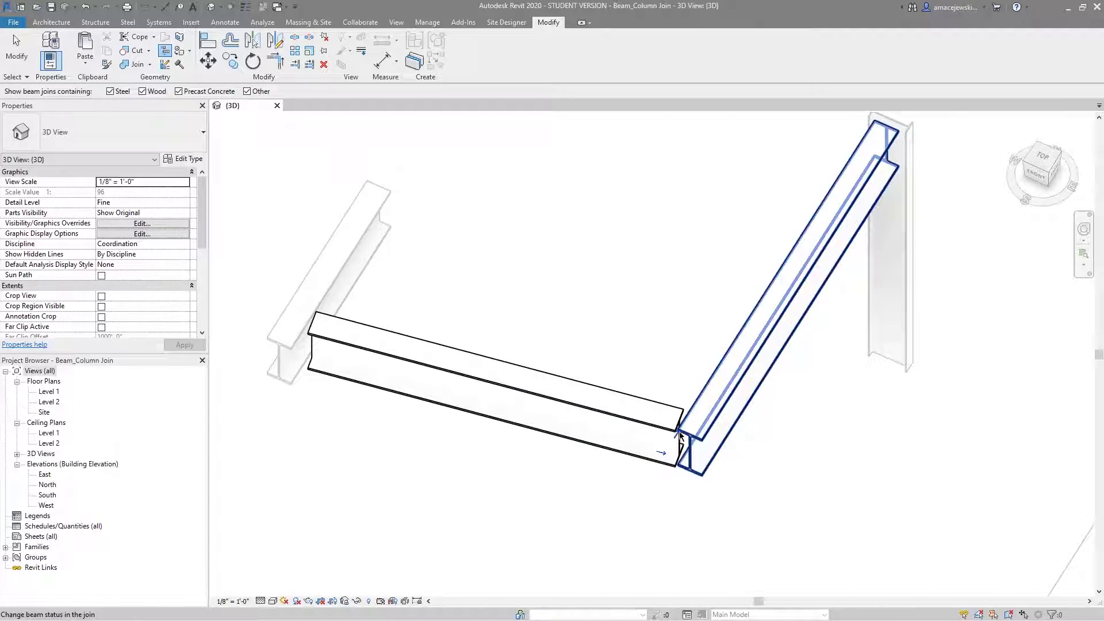
pyautogui.scroll(2, 678, 446)
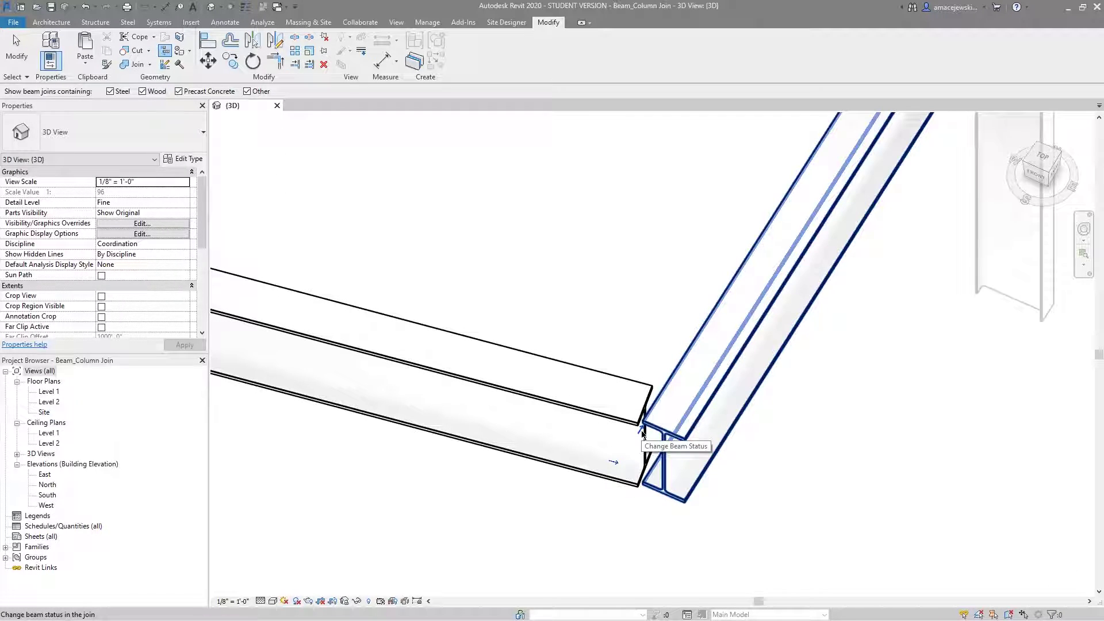
pyautogui.click(612, 465)
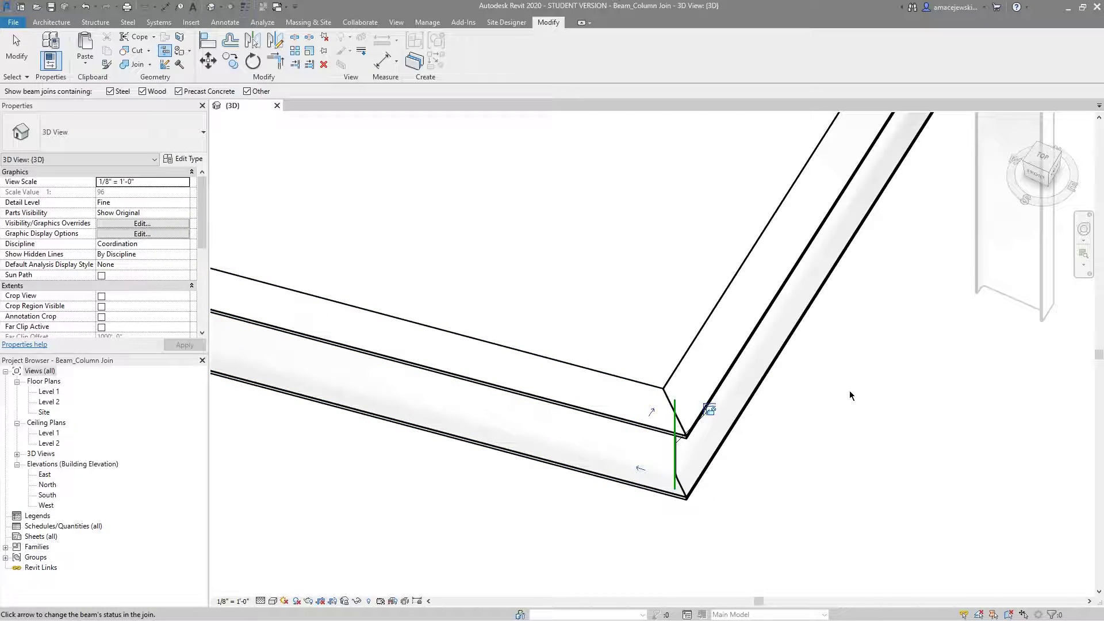
pyautogui.scroll(-3, 801, 451)
pyautogui.keyDown('shift'); pyautogui.moveTo(744, 476); pyautogui.dragTo(778, 409, button='middle'); pyautogui.keyUp('shift')
pyautogui.press('Escape')
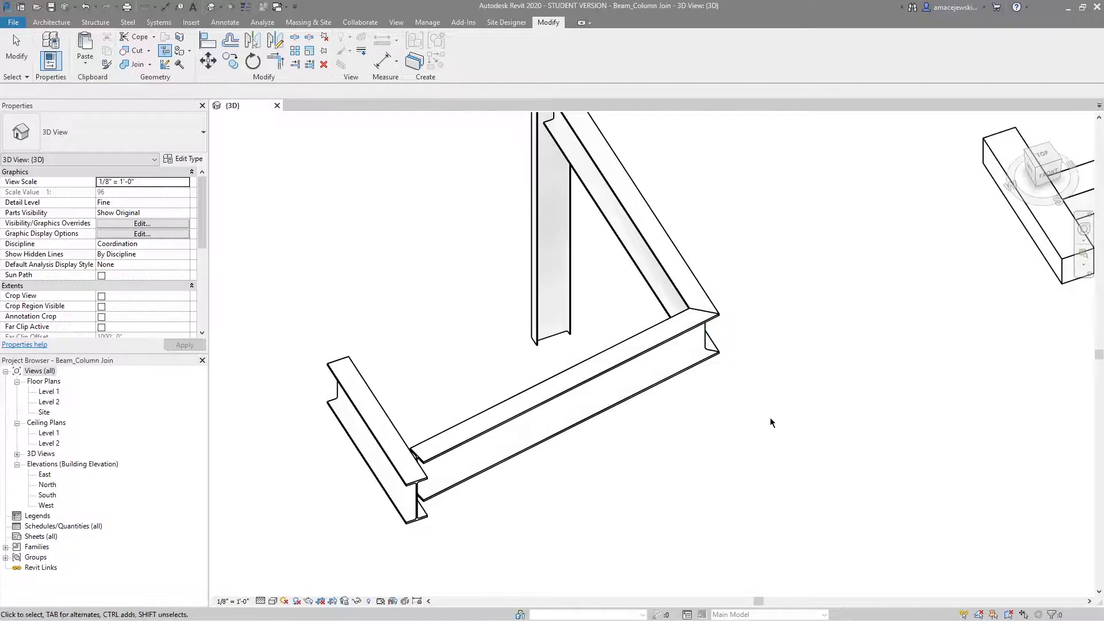
# Step: From the top view, move the angled steel beam's free end to the upper end of the short cross beam
pyautogui.keyDown('shift'); pyautogui.moveTo(726, 432); pyautogui.dragTo(628, 363, button='middle'); pyautogui.keyUp('shift')
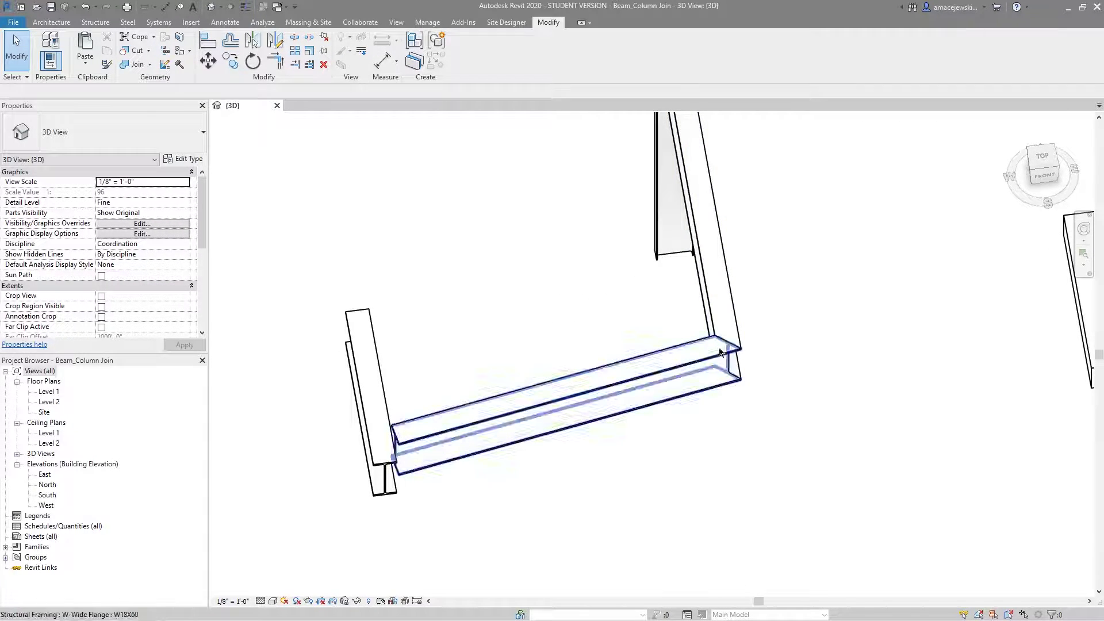
pyautogui.click(738, 362)
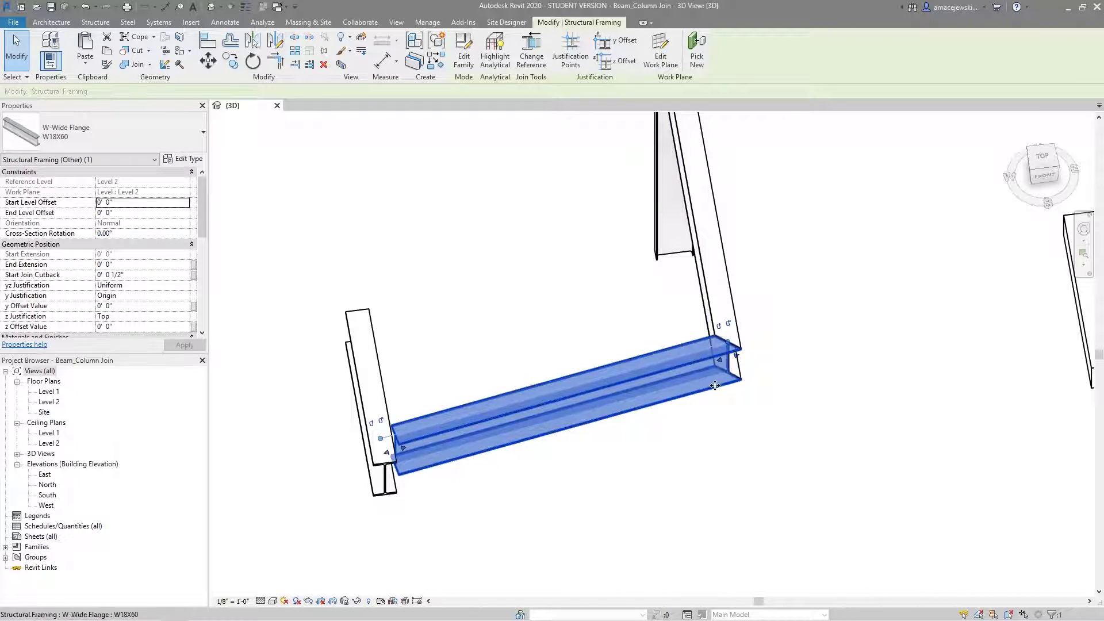
pyautogui.click(747, 396)
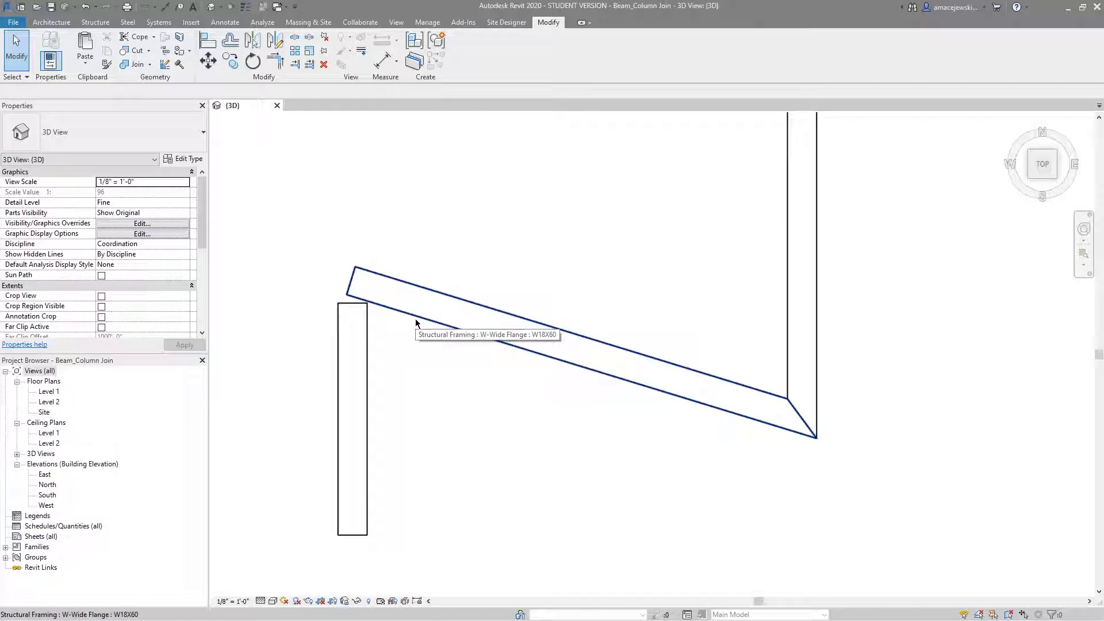
pyautogui.click(415, 319)
pyautogui.moveTo(368, 288); pyautogui.dragTo(353, 303)
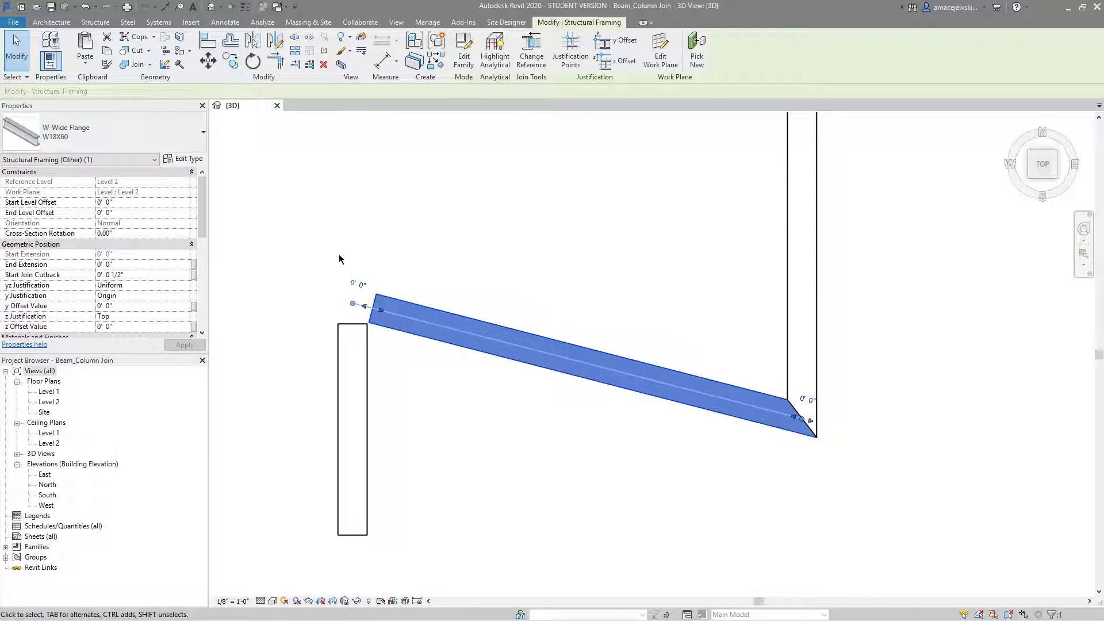
# Step: Use Beam/Column Joins to mitre the angled beam with the short steel beam, and revert that corner to its unmitred join
pyautogui.click(167, 51)
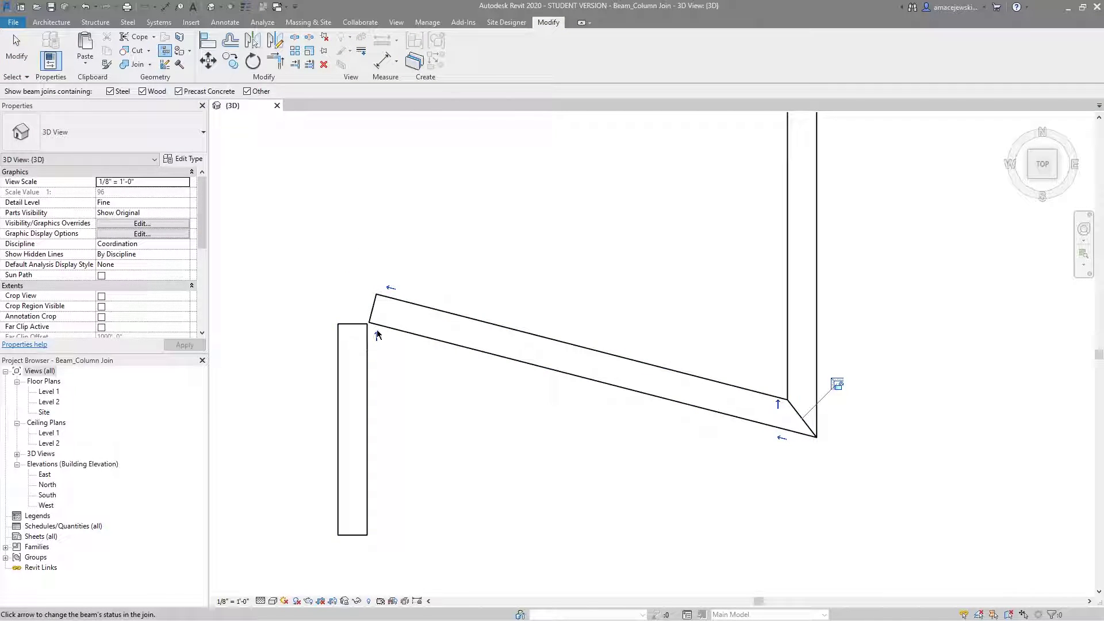
pyautogui.click(378, 338)
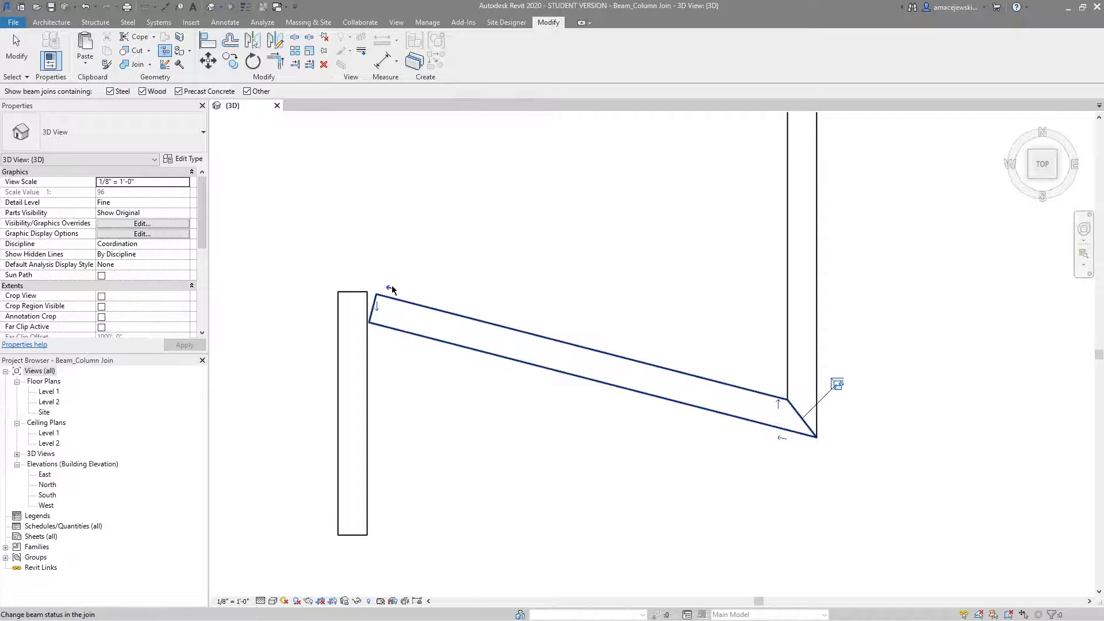
pyautogui.click(391, 288)
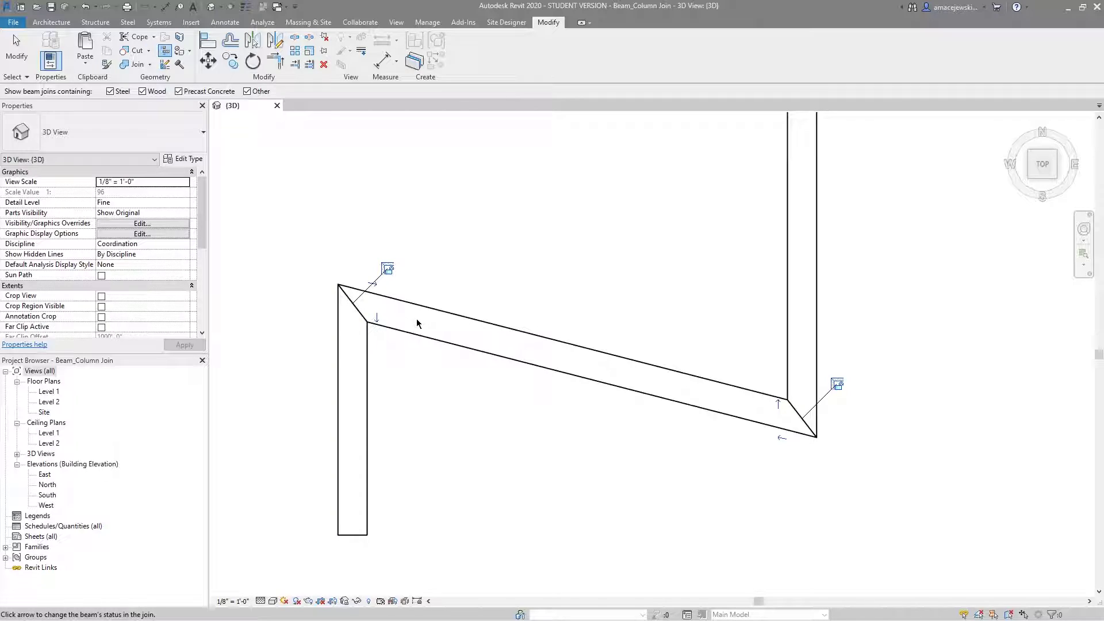
pyautogui.click(377, 318)
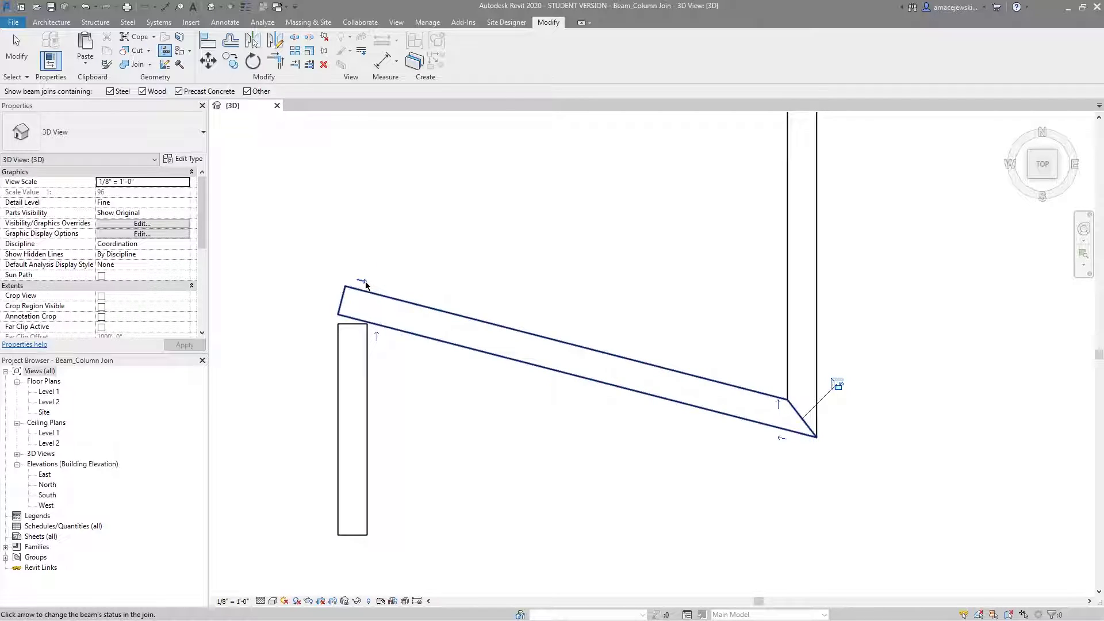
pyautogui.press('Escape')
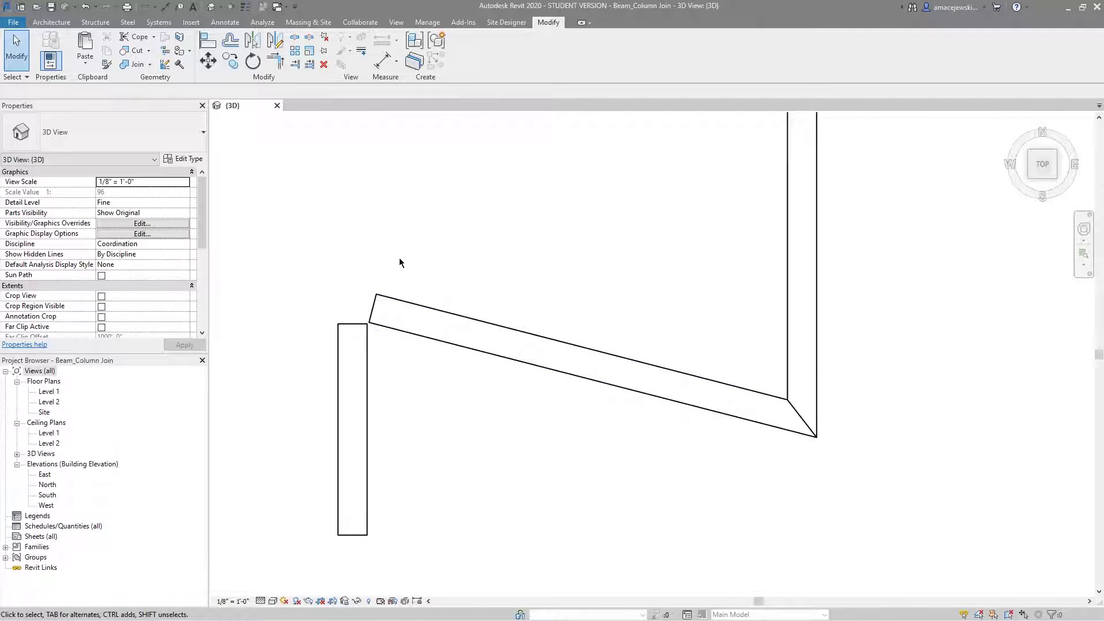
# Step: Move the angled beam's free end off the short steel beam and check the available joins with Beam/Column Joins
pyautogui.click(388, 328)
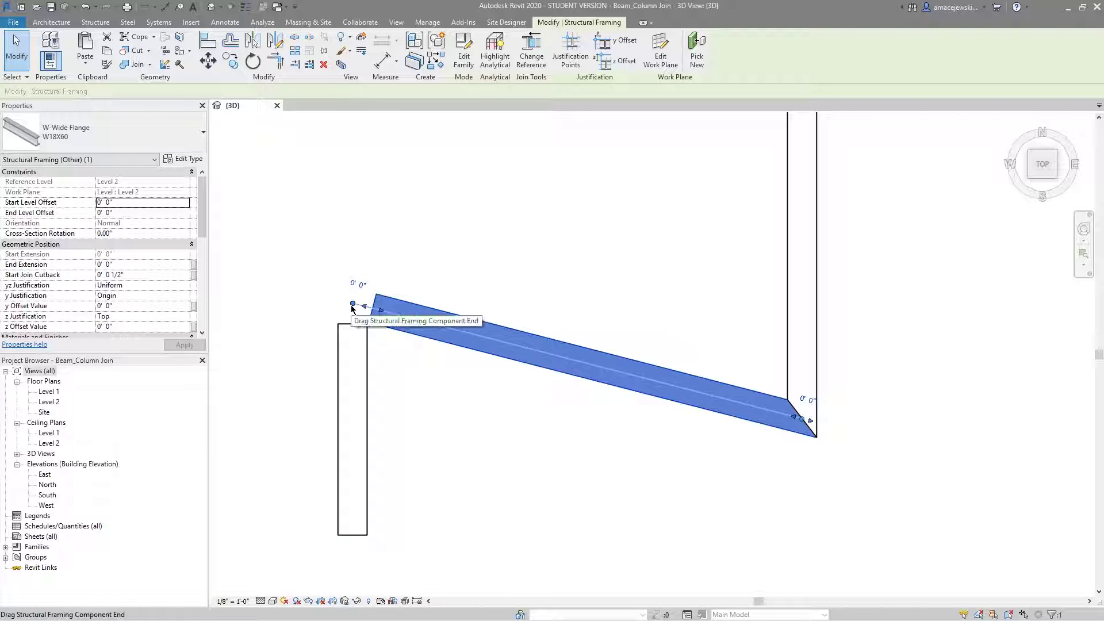
pyautogui.moveTo(353, 305)
pyautogui.mouseDown()
pyautogui.moveTo(350, 272)
pyautogui.moveTo(348, 309)
pyautogui.mouseUp()
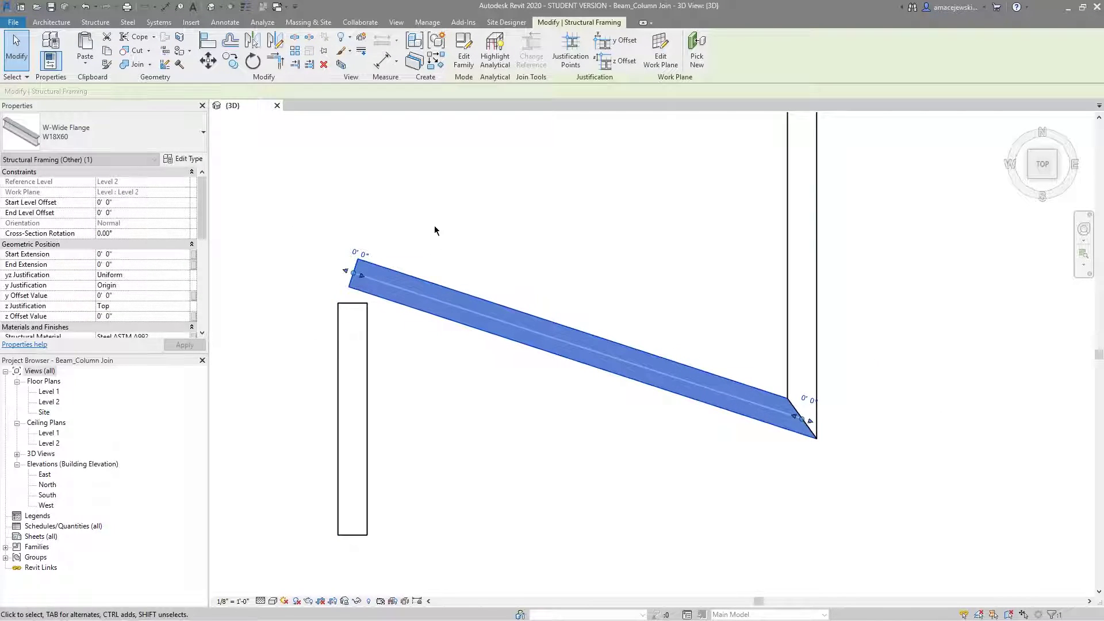
pyautogui.press('Escape')
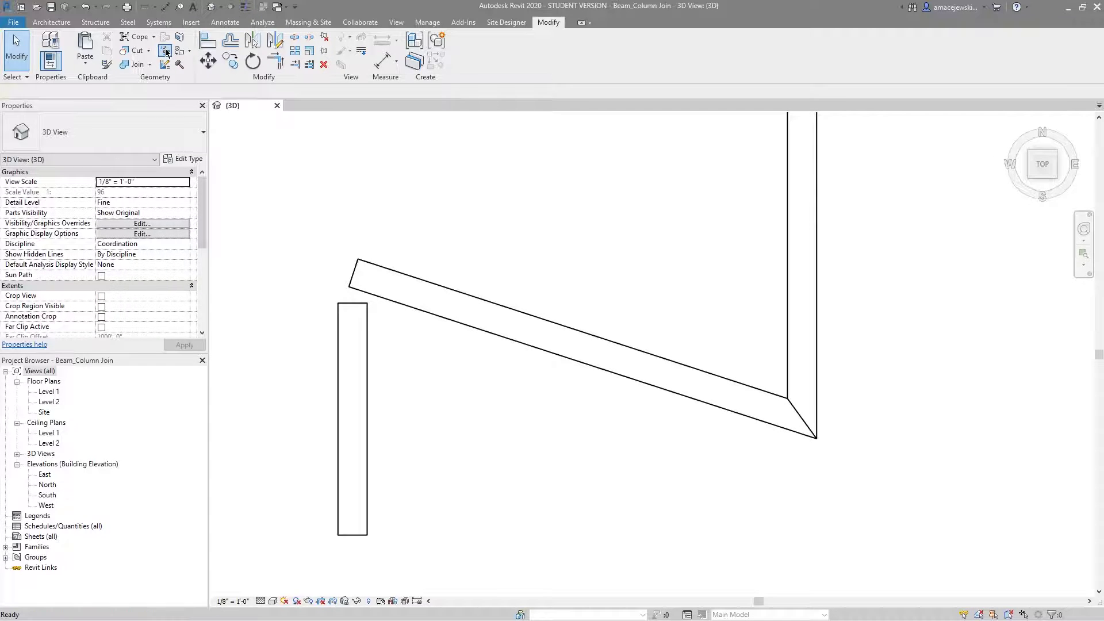
pyautogui.click(166, 52)
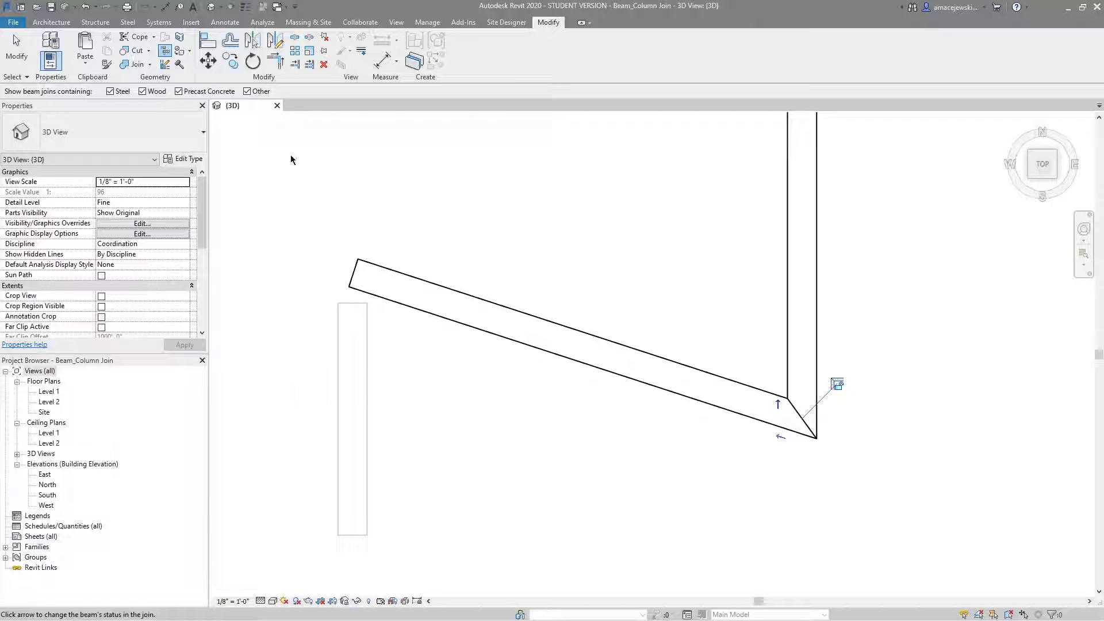
pyautogui.press('Escape')
# Step: Swing the angled beam's free end around its mitred corner to different angles, finishing just short of the short steel beam
pyautogui.scroll(-2, 681, 395)
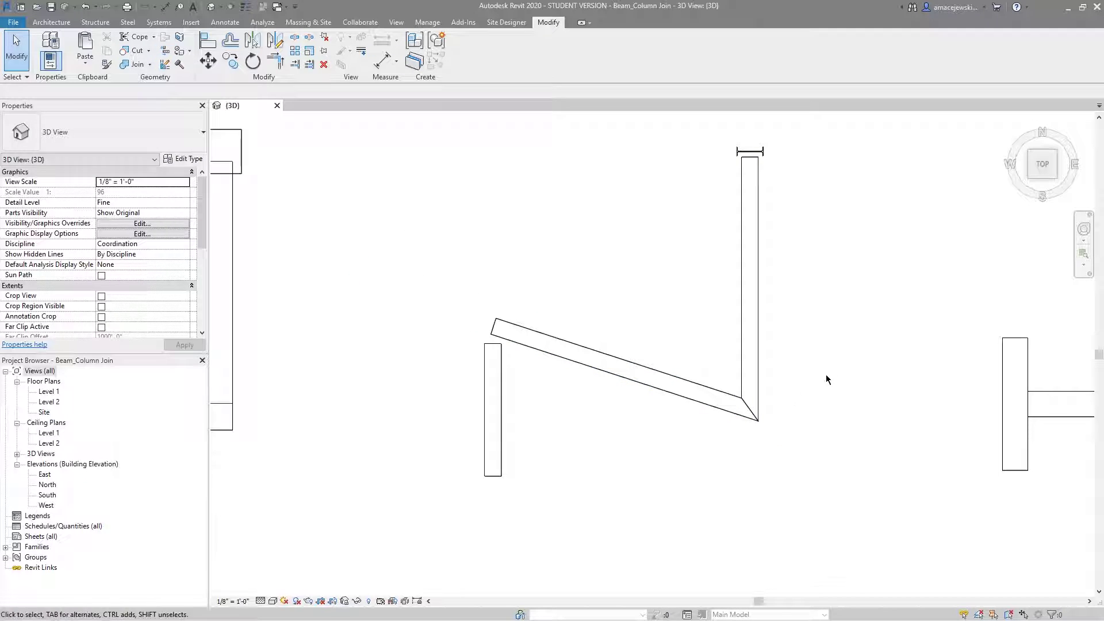
pyautogui.click(615, 375)
pyautogui.scroll(2, 750, 336)
pyautogui.moveTo(361, 326); pyautogui.dragTo(666, 184)
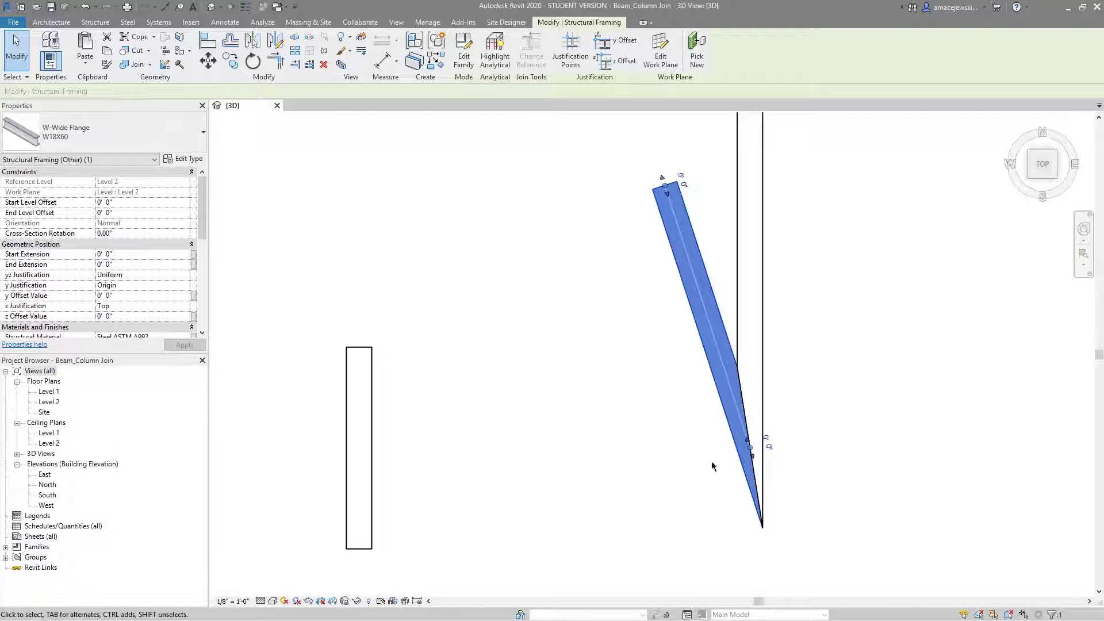
pyautogui.moveTo(669, 192); pyautogui.dragTo(901, 520)
pyautogui.moveTo(903, 445); pyautogui.dragTo(381, 354)
pyautogui.click(431, 438)
pyautogui.keyDown('shift'); pyautogui.moveTo(645, 411); pyautogui.dragTo(662, 431, button='middle'); pyautogui.keyUp('shift')
pyautogui.click(669, 512)
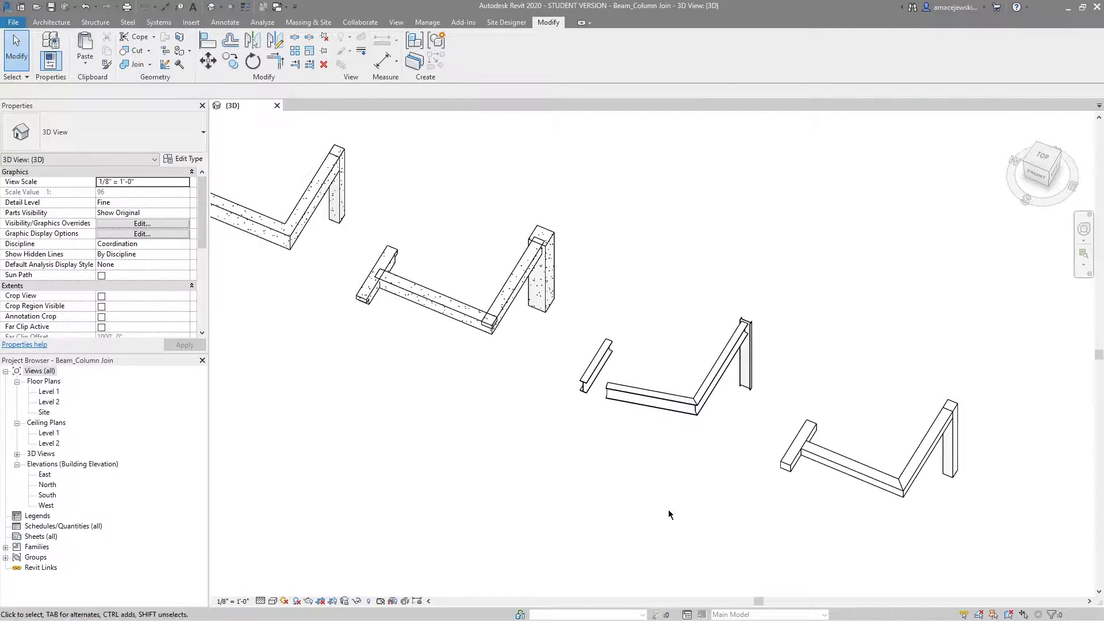
pyautogui.moveTo(492, 480); pyautogui.dragTo(573, 463, button='middle')
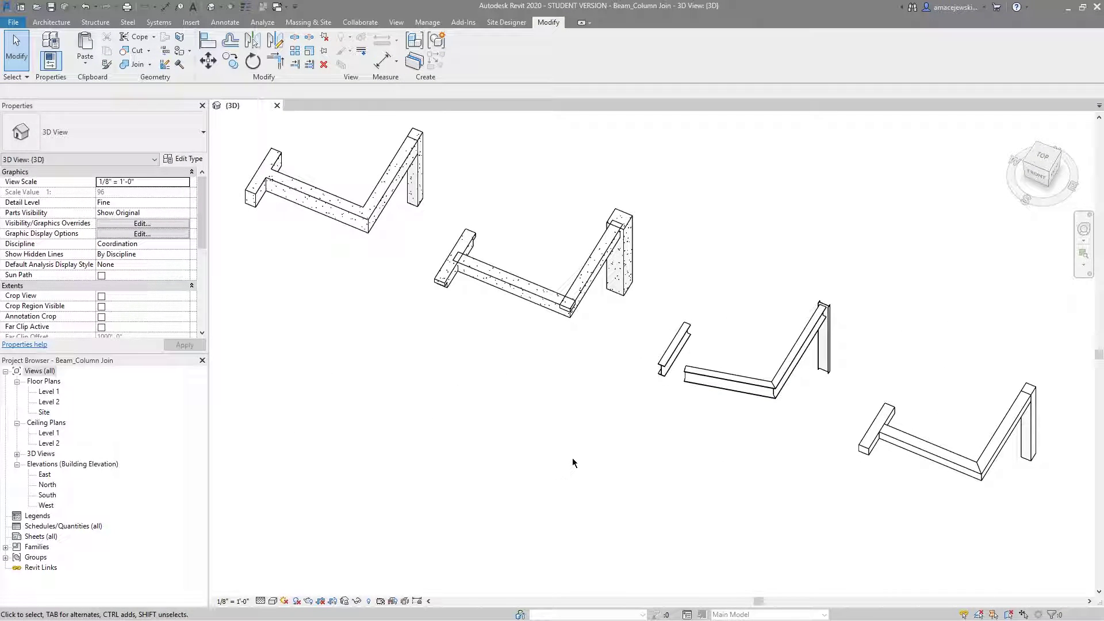
# Step: Join the geometry of the second precast frame's column-side beam with its supporting column
pyautogui.scroll(5, 577, 278)
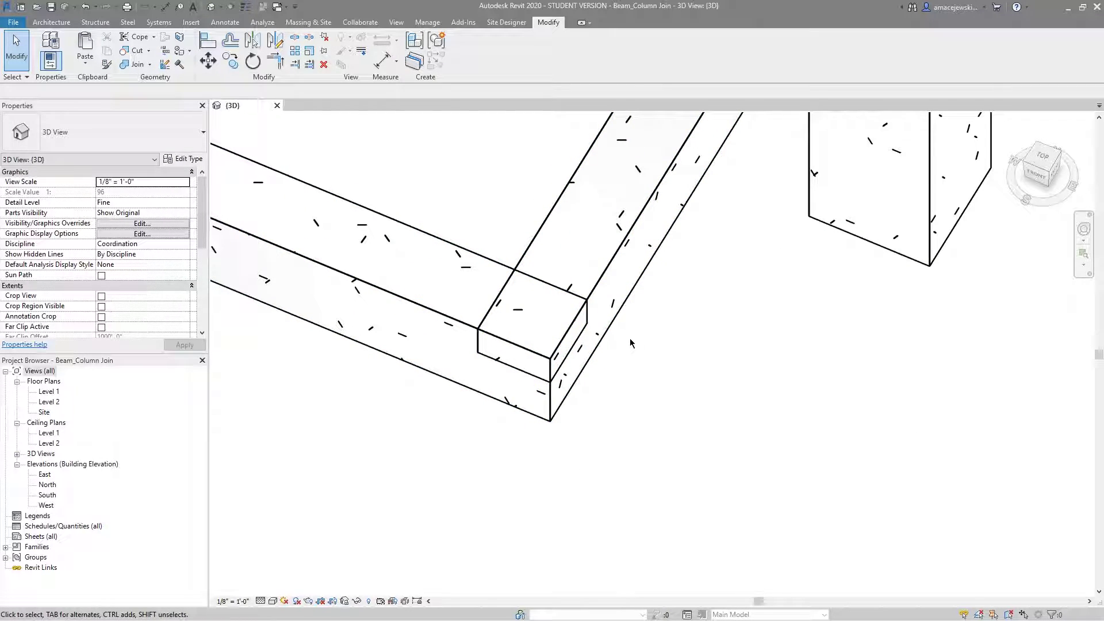
pyautogui.scroll(-4, 544, 350)
pyautogui.scroll(2, 552, 348)
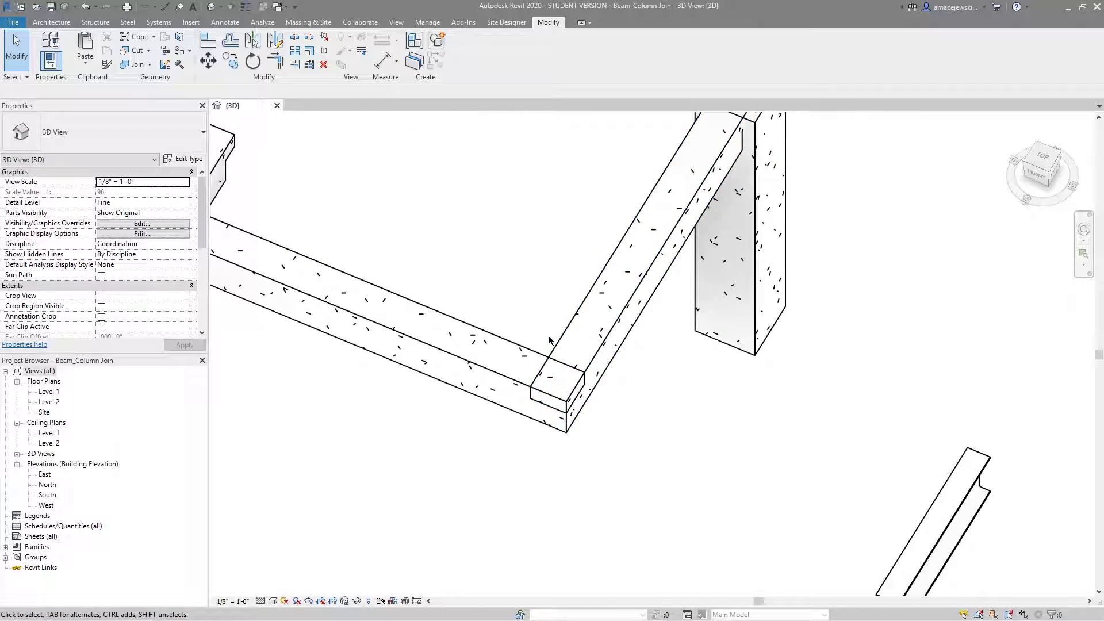
pyautogui.click(556, 347)
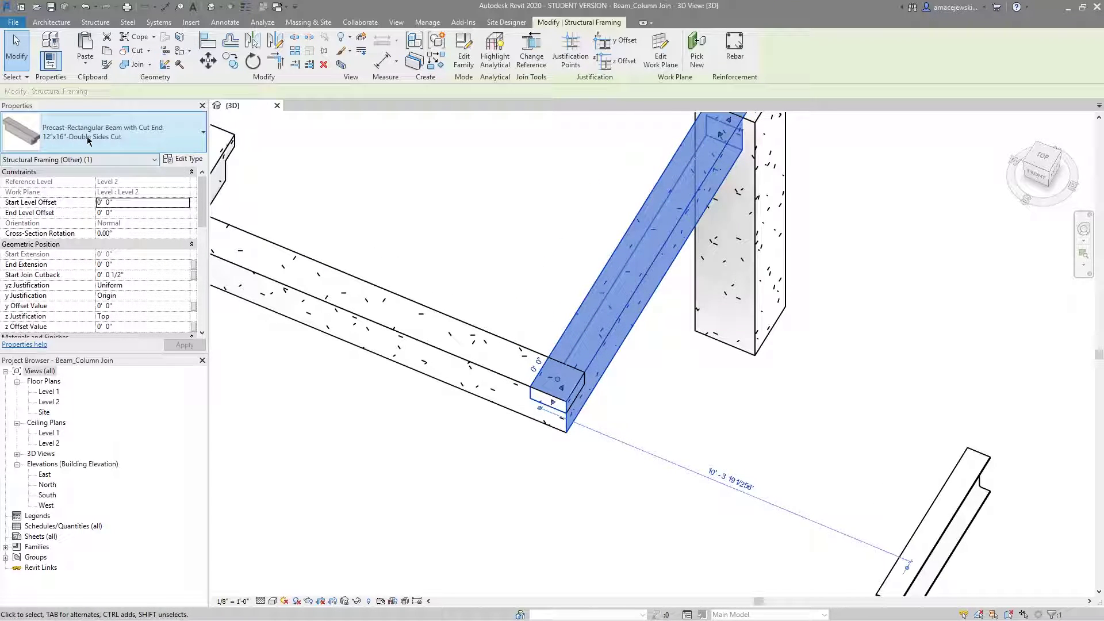
pyautogui.moveTo(690, 408); pyautogui.dragTo(667, 377, button='middle')
pyautogui.moveTo(722, 199)
pyautogui.keyDown('shift'); pyautogui.mouseDown(button='middle')
pyautogui.moveTo(607, 230)
pyautogui.moveTo(621, 246)
pyautogui.mouseUp(button='middle'); pyautogui.keyUp('shift')
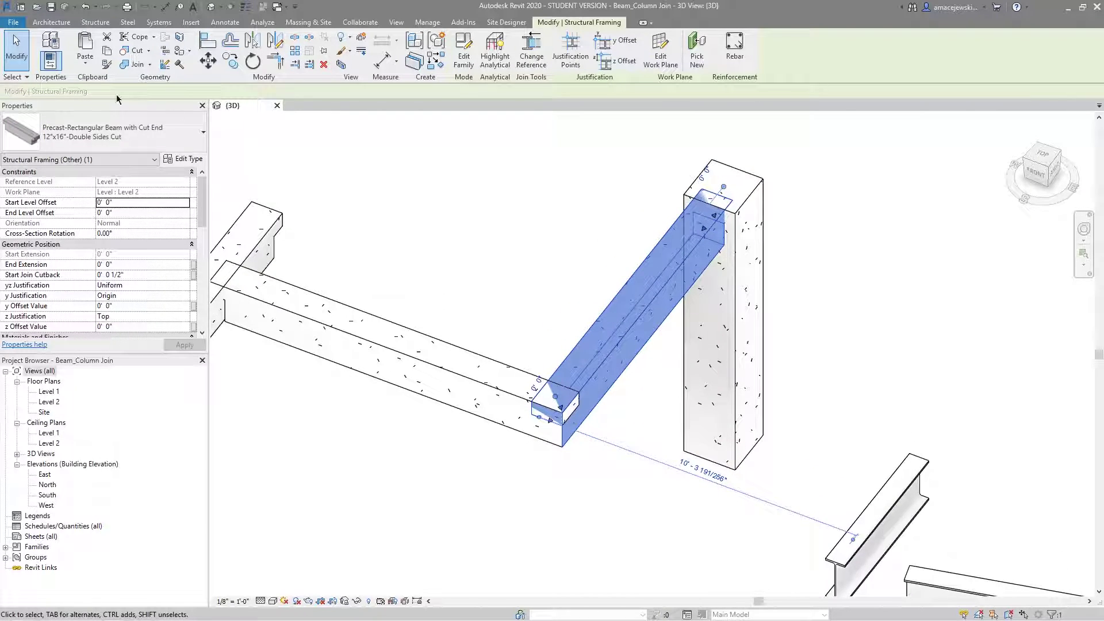
pyautogui.click(133, 65)
pyautogui.click(692, 246)
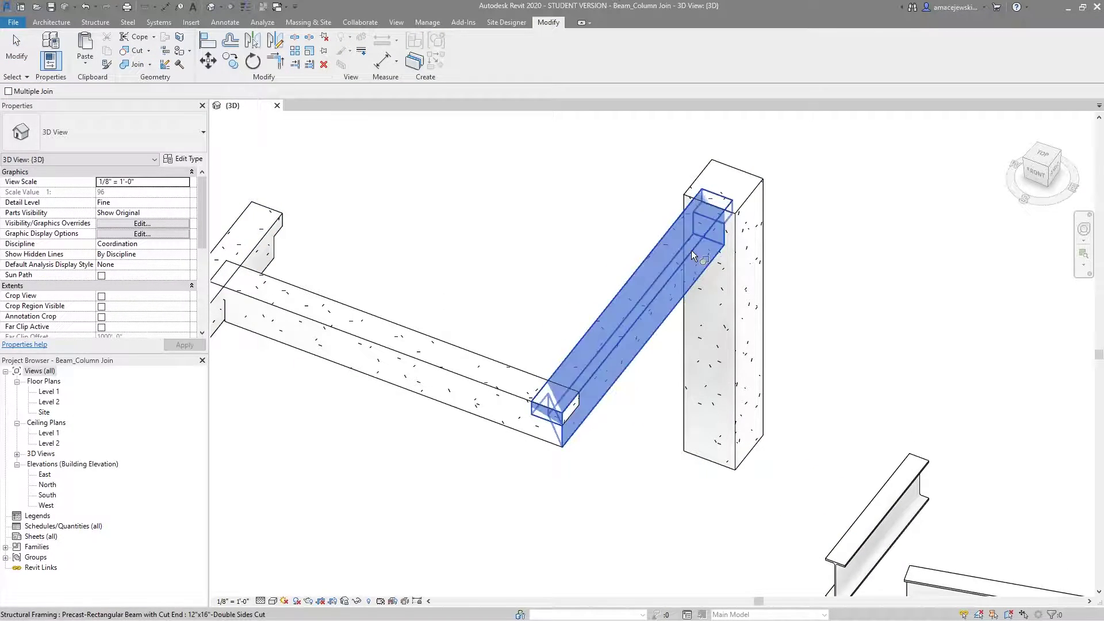
pyautogui.click(751, 205)
# Step: Join the geometry of the same precast beam with the long beam it meets at the corner
pyautogui.click(595, 381)
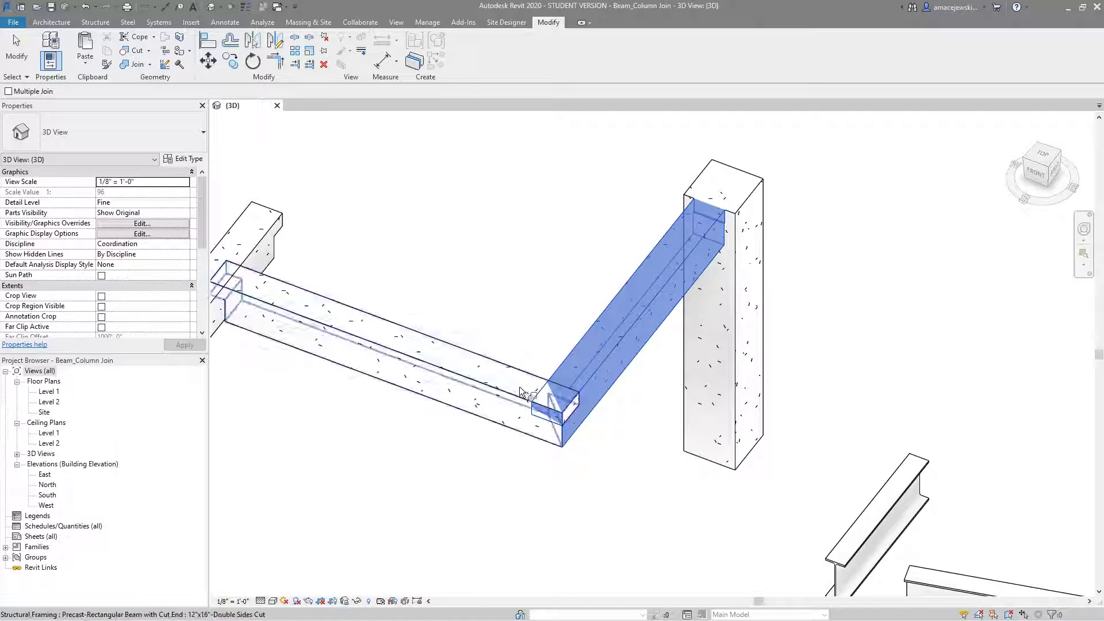
pyautogui.click(509, 397)
pyautogui.press('Escape')
pyautogui.scroll(-3, 541, 402)
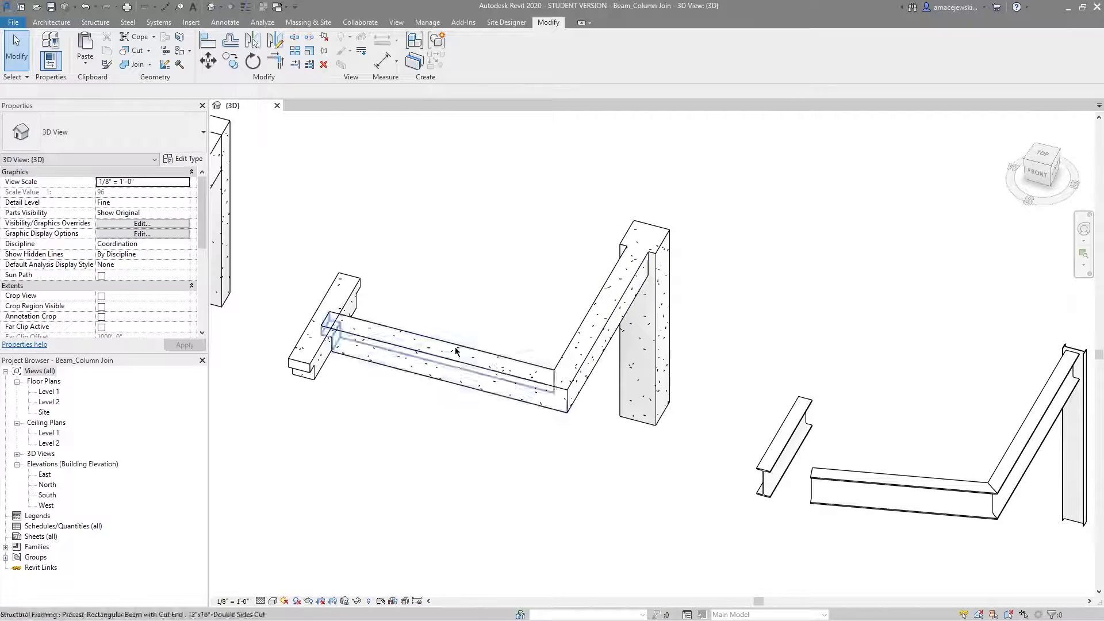
# Step: Join the geometry of the second precast frame's long beam with the short cross beam at its far end
pyautogui.click(137, 63)
pyautogui.click(470, 348)
pyautogui.click(340, 299)
pyautogui.press('Escape')
pyautogui.scroll(-3, 382, 244)
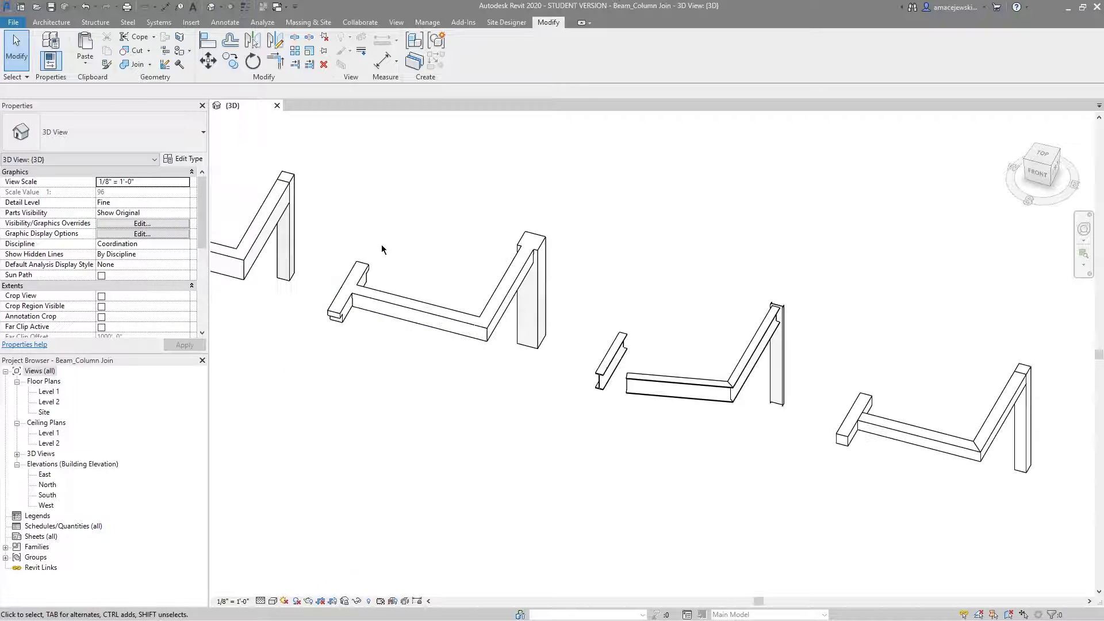
# Step: Open the Level 2 floor plan and examine how the precast and steel beam frames are displayed
pyautogui.scroll(-1, 487, 263)
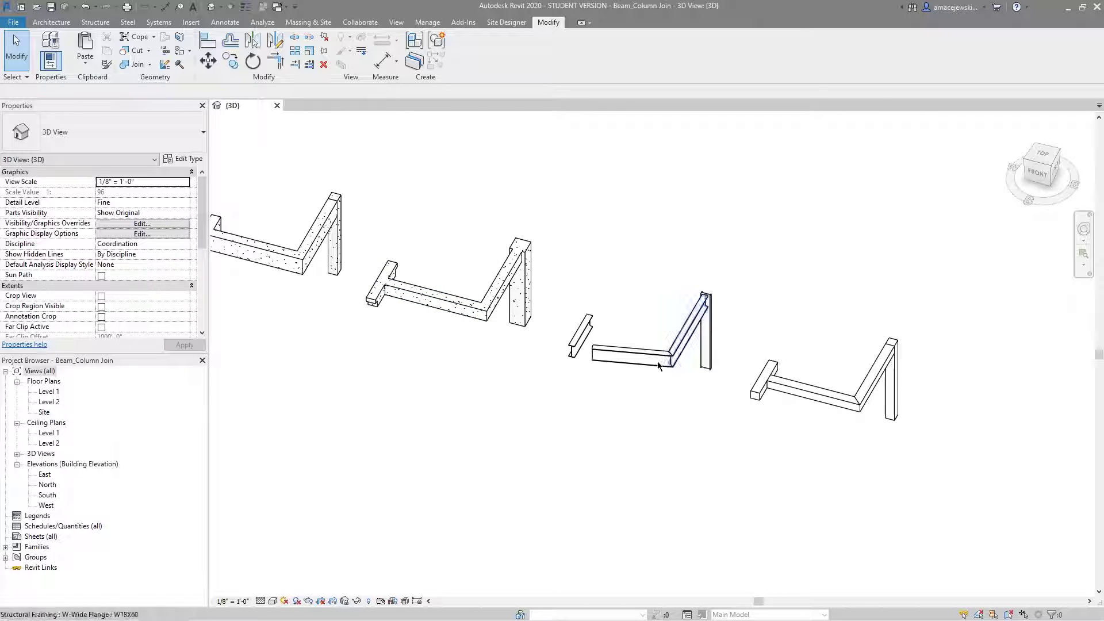
pyautogui.click(636, 360)
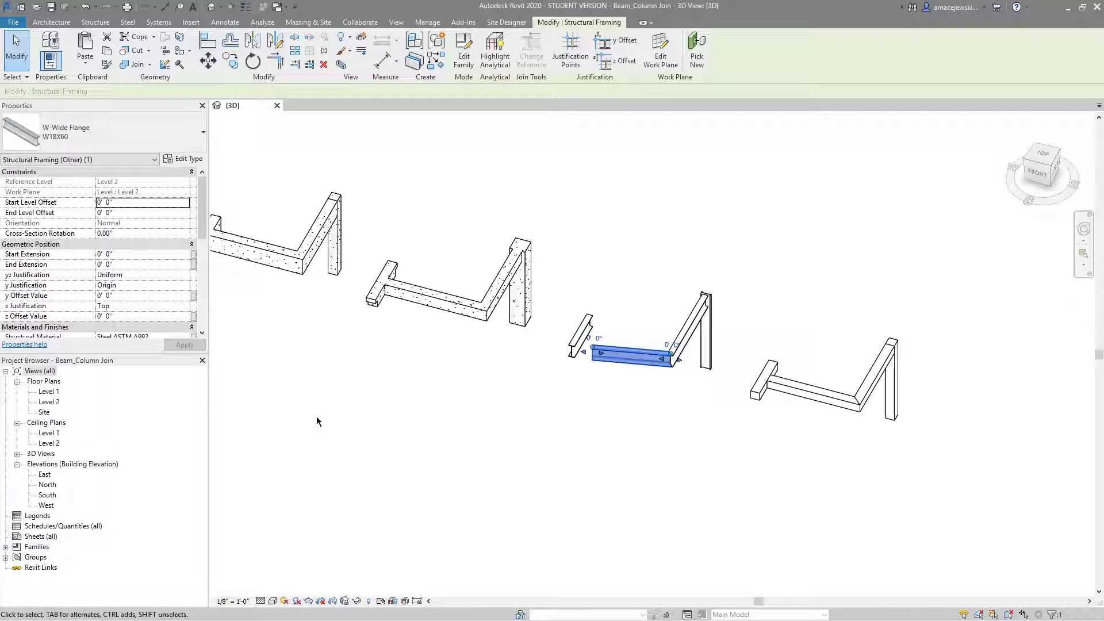
pyautogui.doubleClick(44, 402)
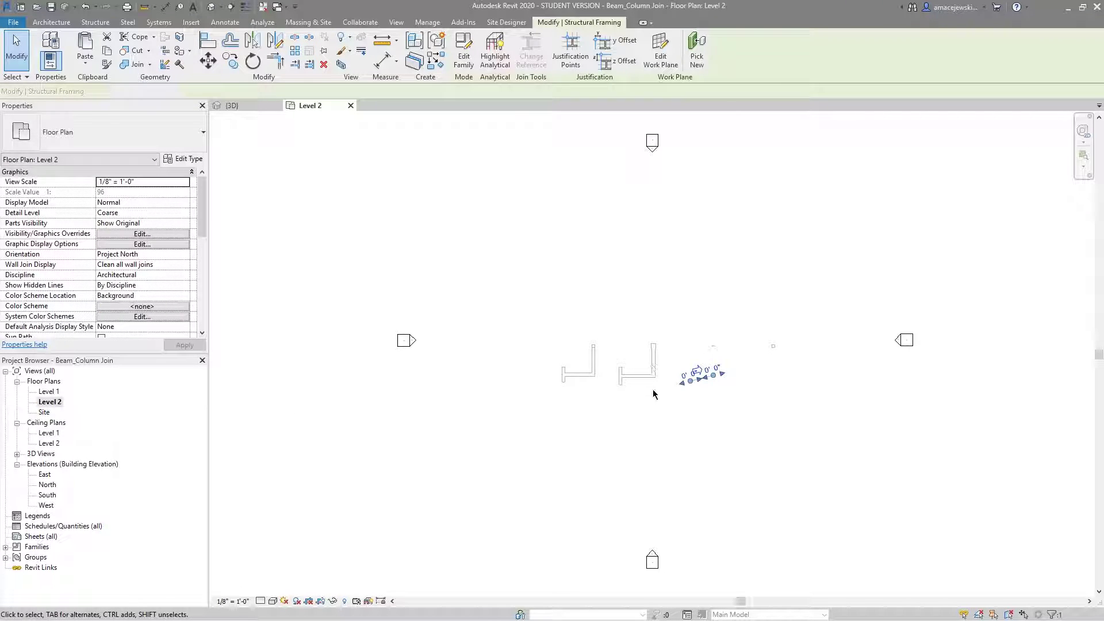
pyautogui.click(719, 414)
pyautogui.scroll(10, 634, 359)
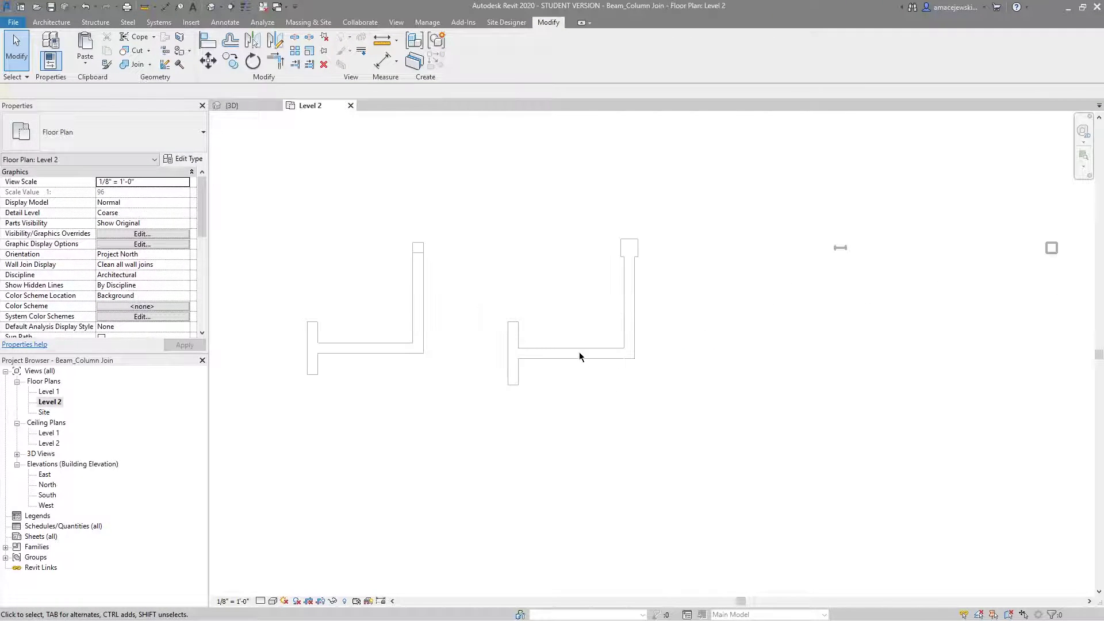
pyautogui.moveTo(493, 371); pyautogui.dragTo(594, 399, button='middle')
pyautogui.scroll(-2, 474, 283)
pyautogui.scroll(-2, 543, 295)
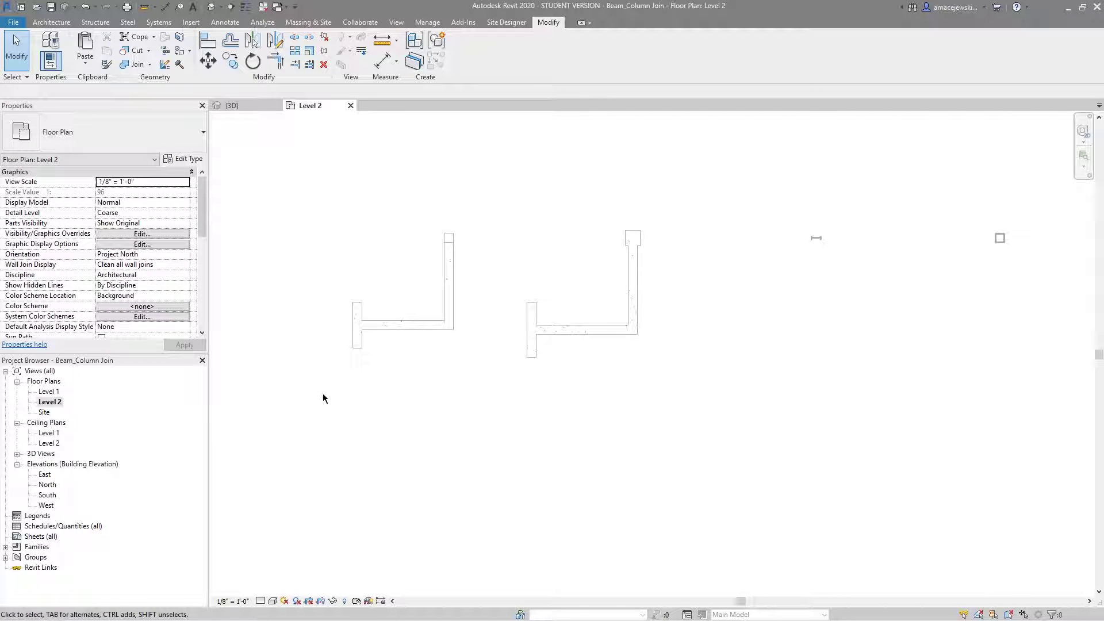
# Step: Open the Site floor plan and set its detail level to Fine, dismissing the save reminder without saving
pyautogui.doubleClick(43, 412)
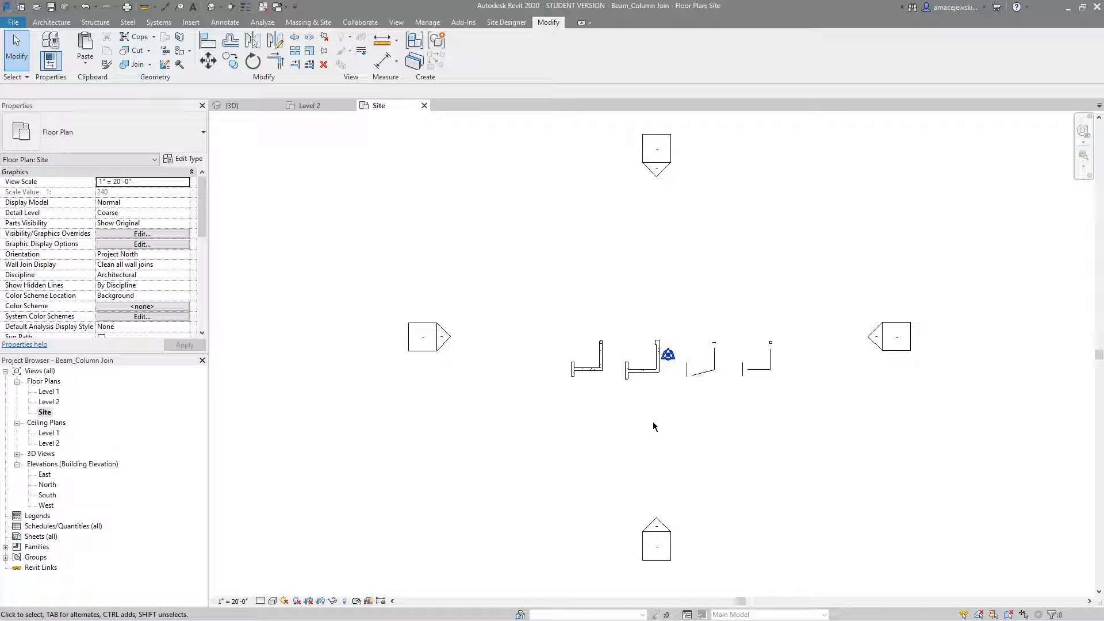
pyautogui.scroll(5, 748, 379)
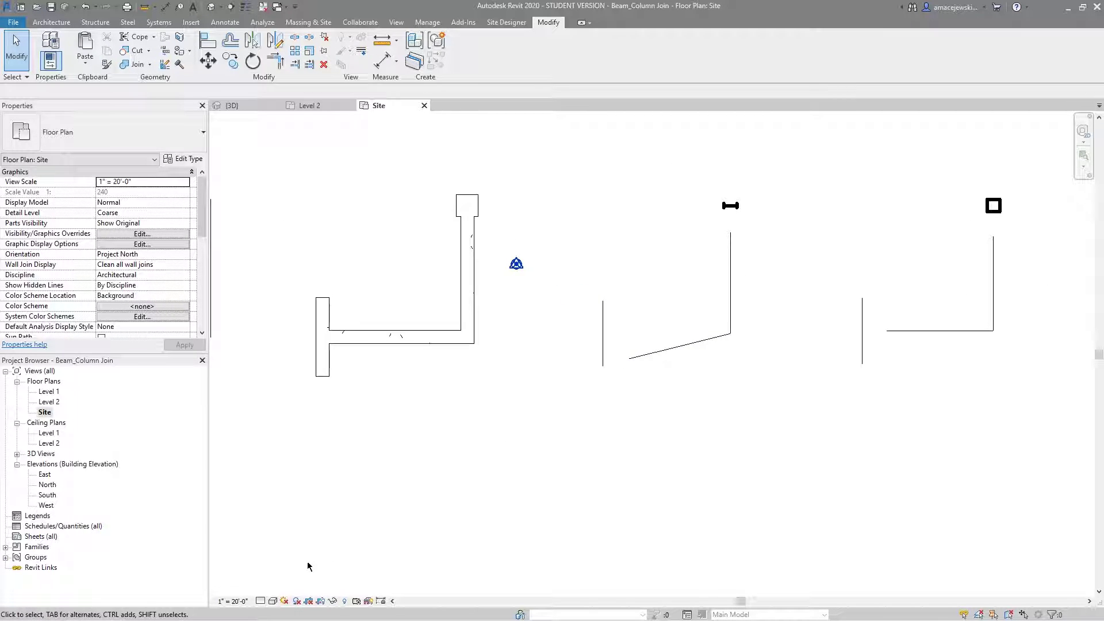
pyautogui.scroll(2, 696, 332)
pyautogui.click(678, 350)
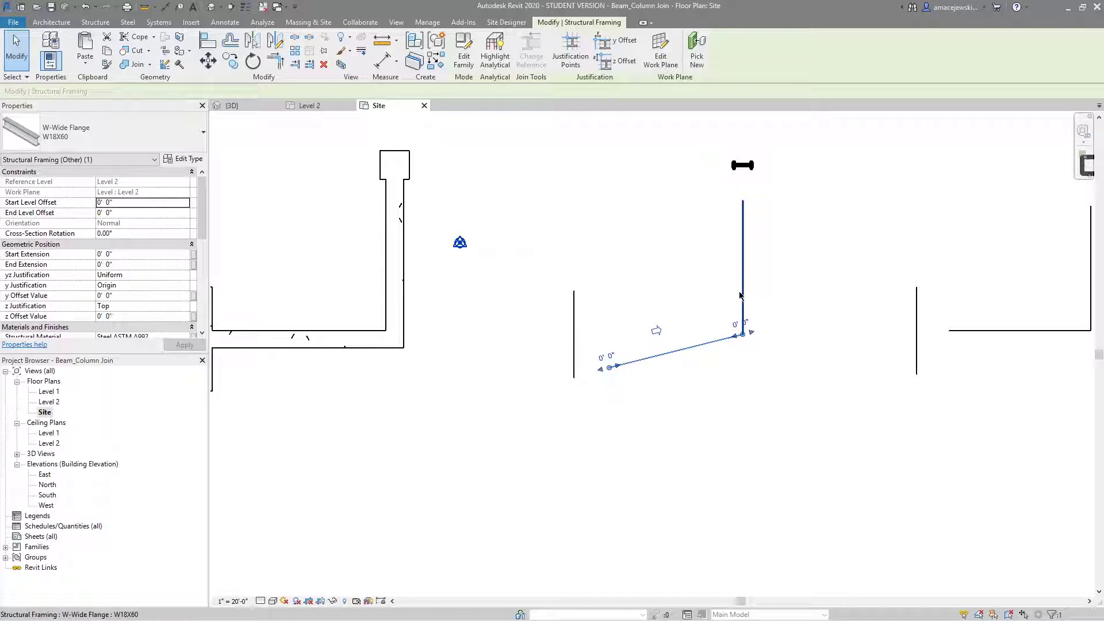
pyautogui.click(273, 601)
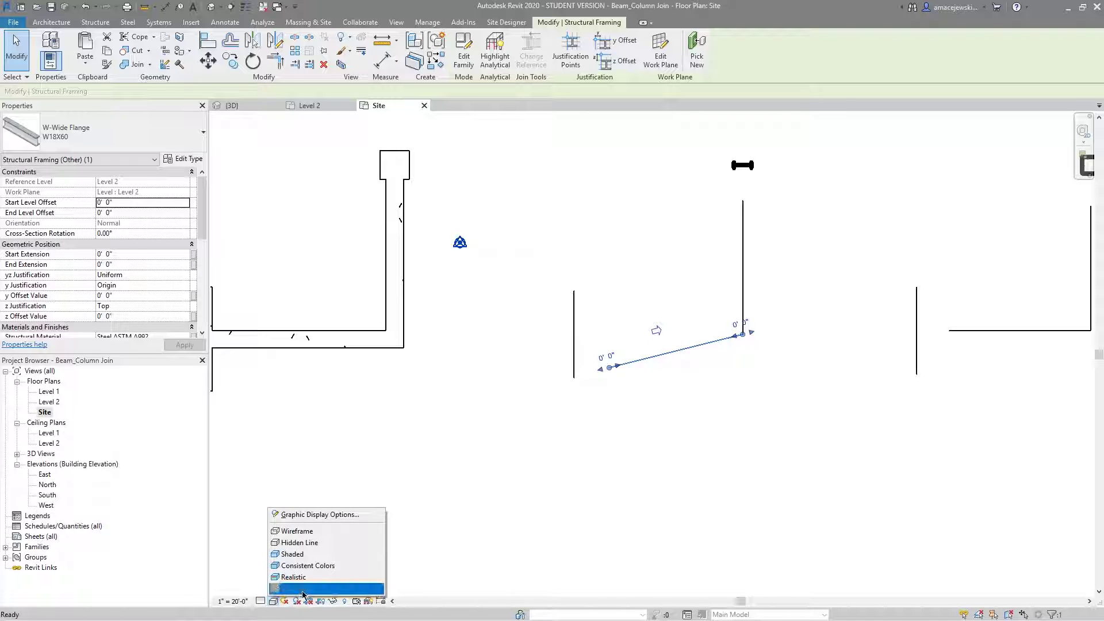
pyautogui.click(261, 602)
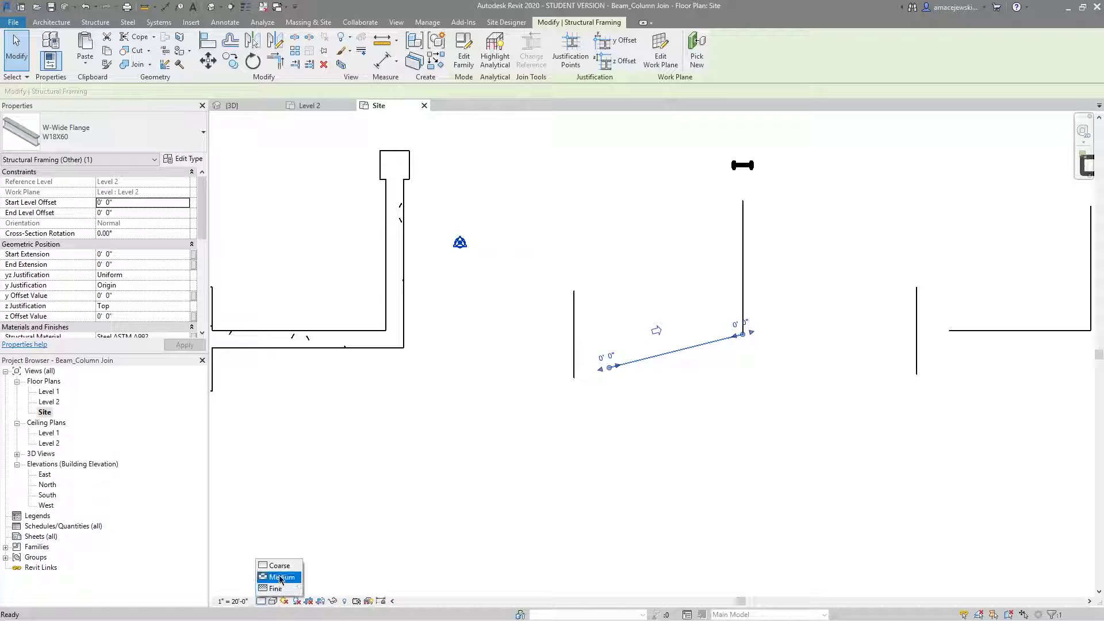
pyautogui.click(279, 589)
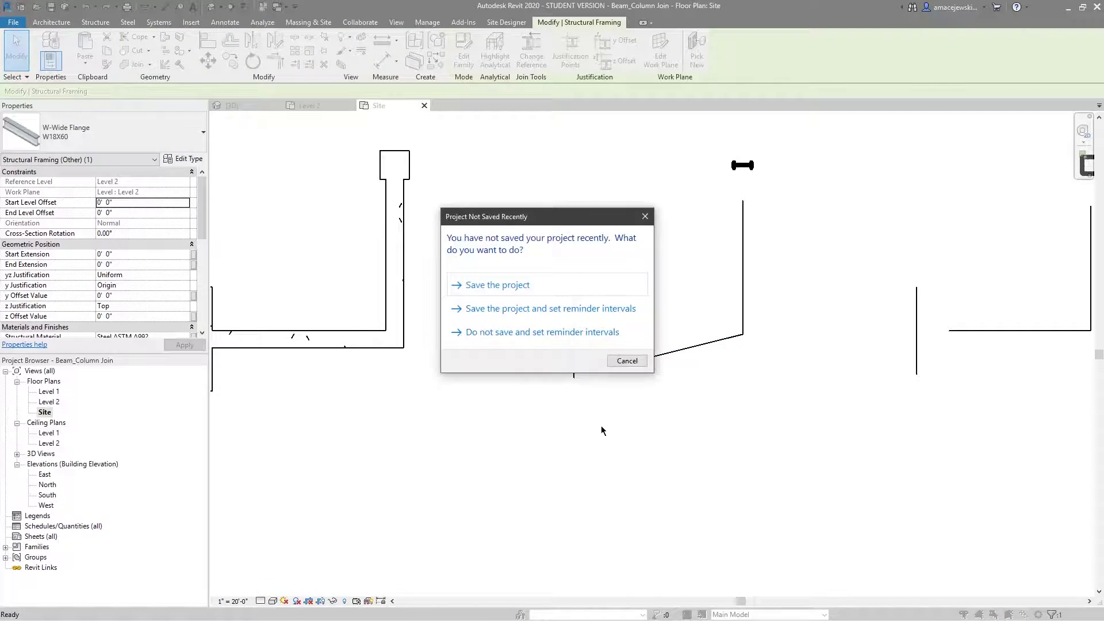
pyautogui.click(627, 361)
pyautogui.click(648, 382)
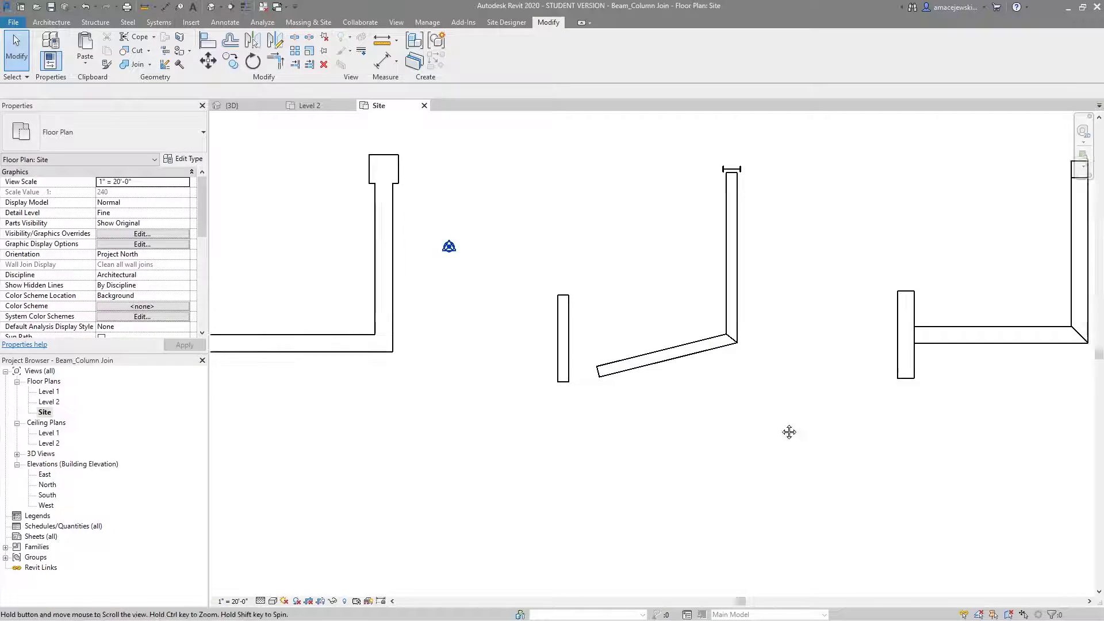
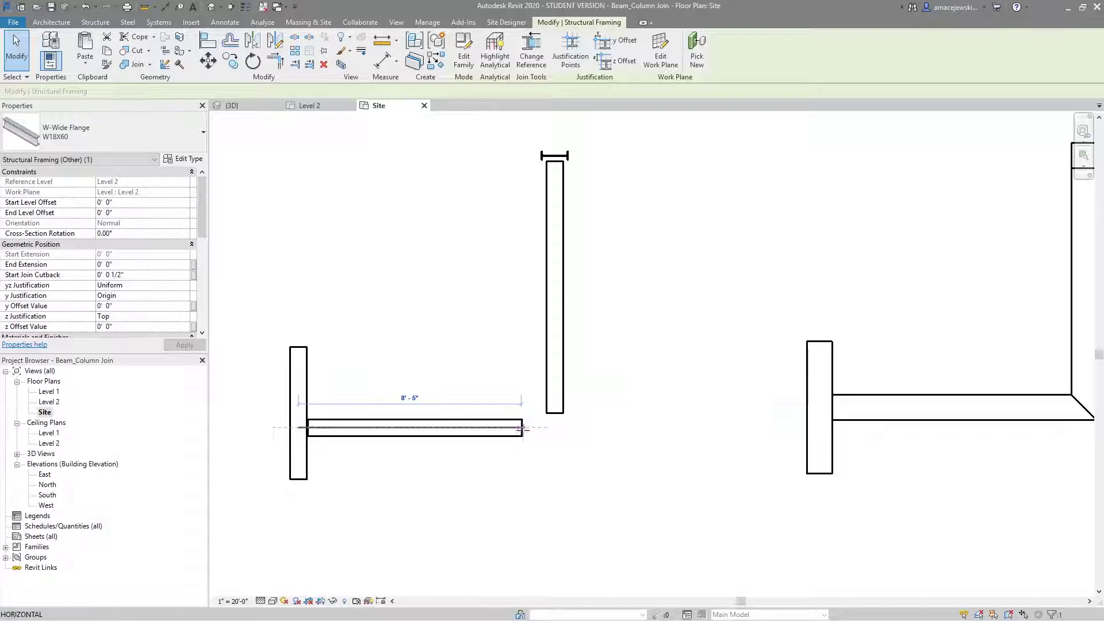
# Step: Extend the column-side steel beam's free end past the angled beam, and check the available joins with Beam/Column Joins
pyautogui.click(562, 377)
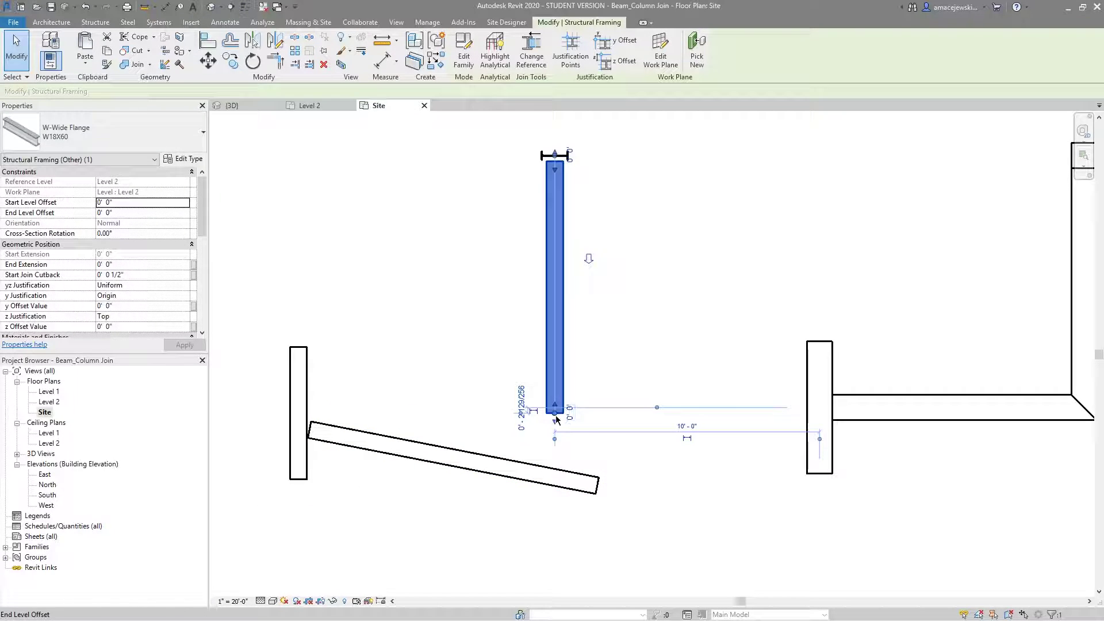
pyautogui.moveTo(556, 412); pyautogui.dragTo(555, 509)
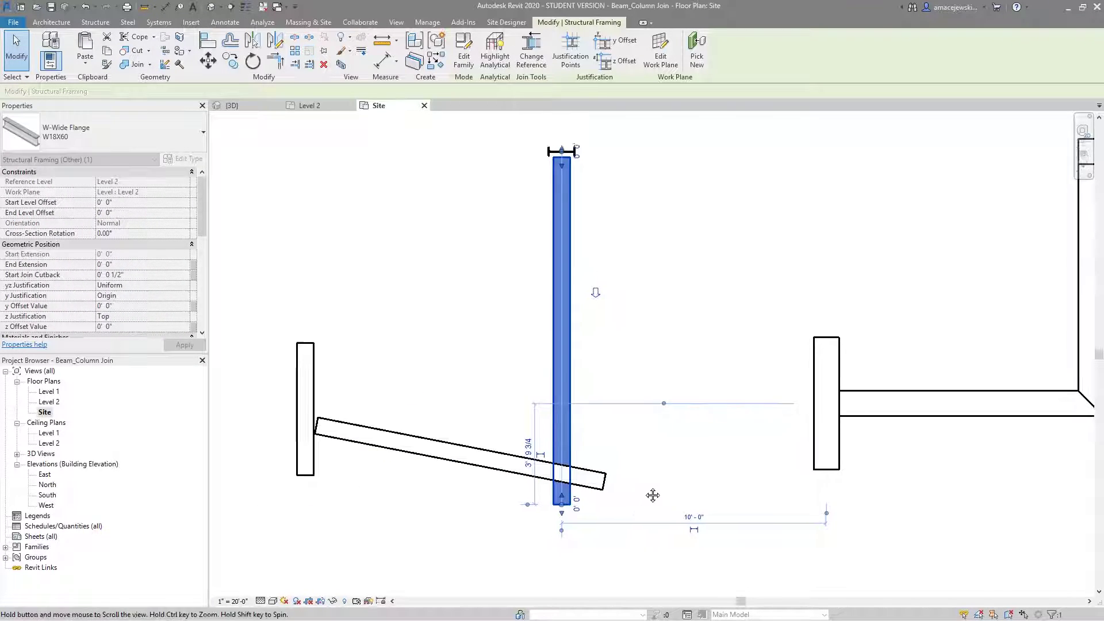
pyautogui.moveTo(644, 351); pyautogui.dragTo(667, 334, button='middle')
pyautogui.click(654, 340)
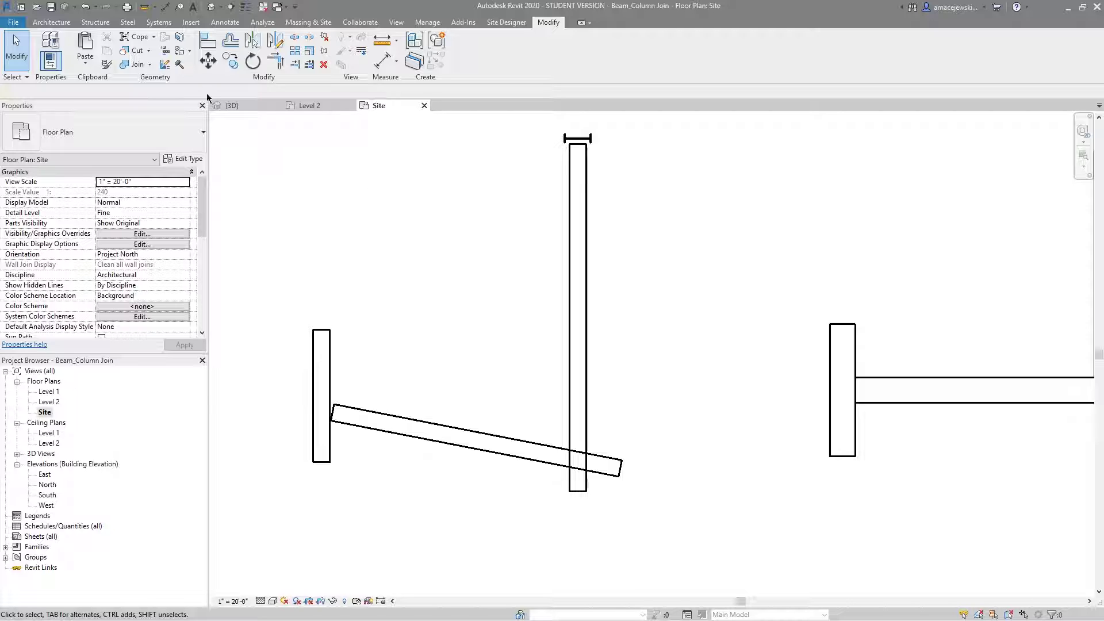
pyautogui.click(166, 52)
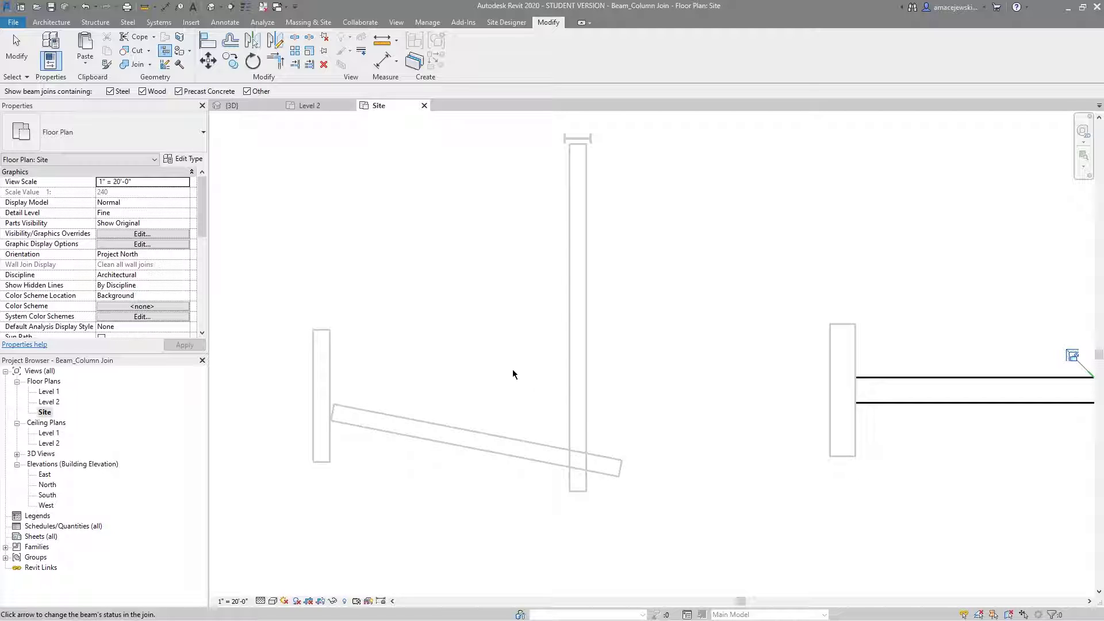
pyautogui.press('Escape')
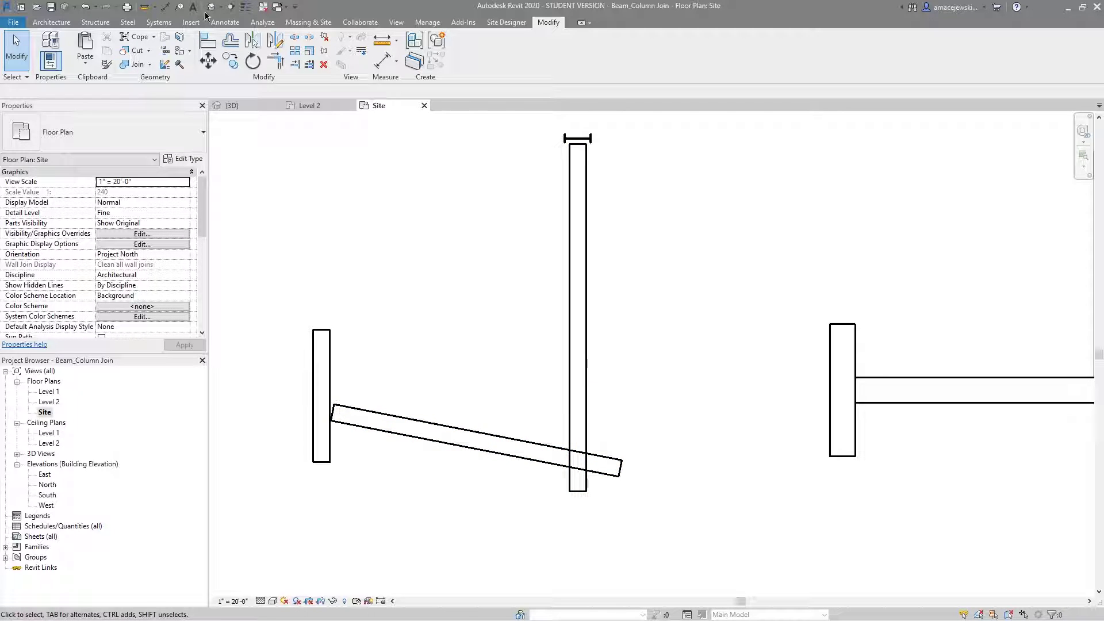
# Step: Draw a reference plane diagonally across the steel beams' overlap, from the inner edge intersection to the outer one
pyautogui.click(58, 23)
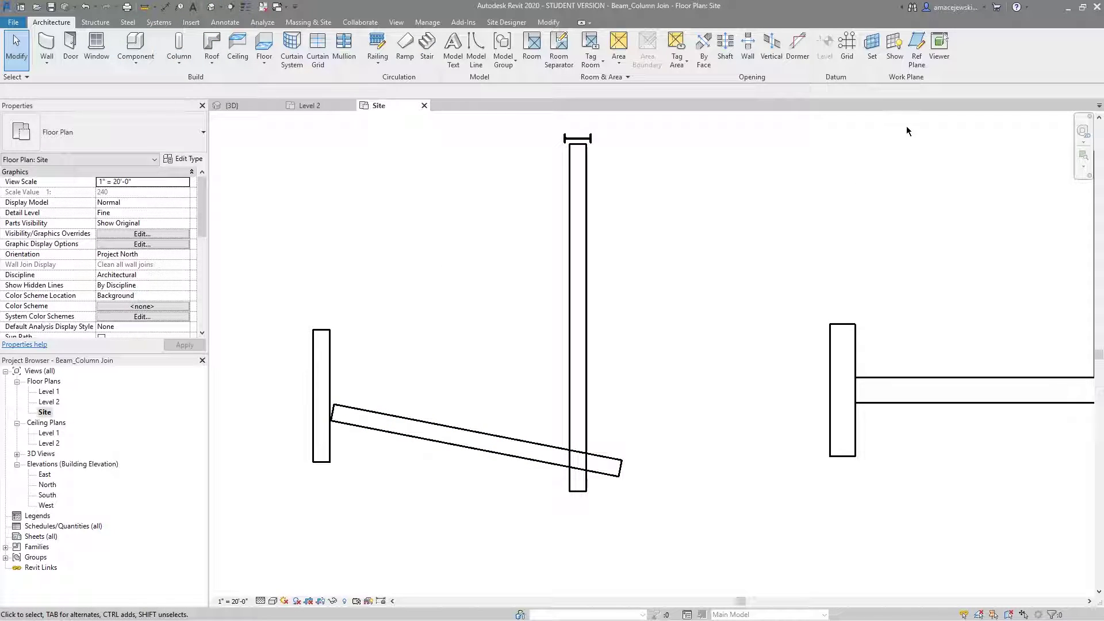
pyautogui.click(917, 49)
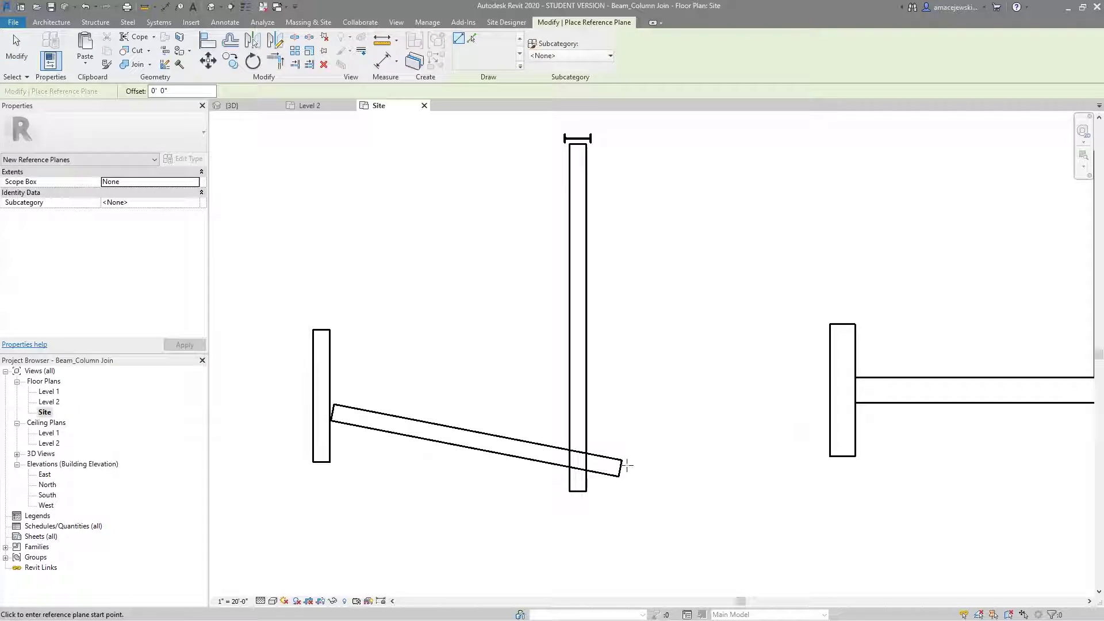
pyautogui.click(570, 448)
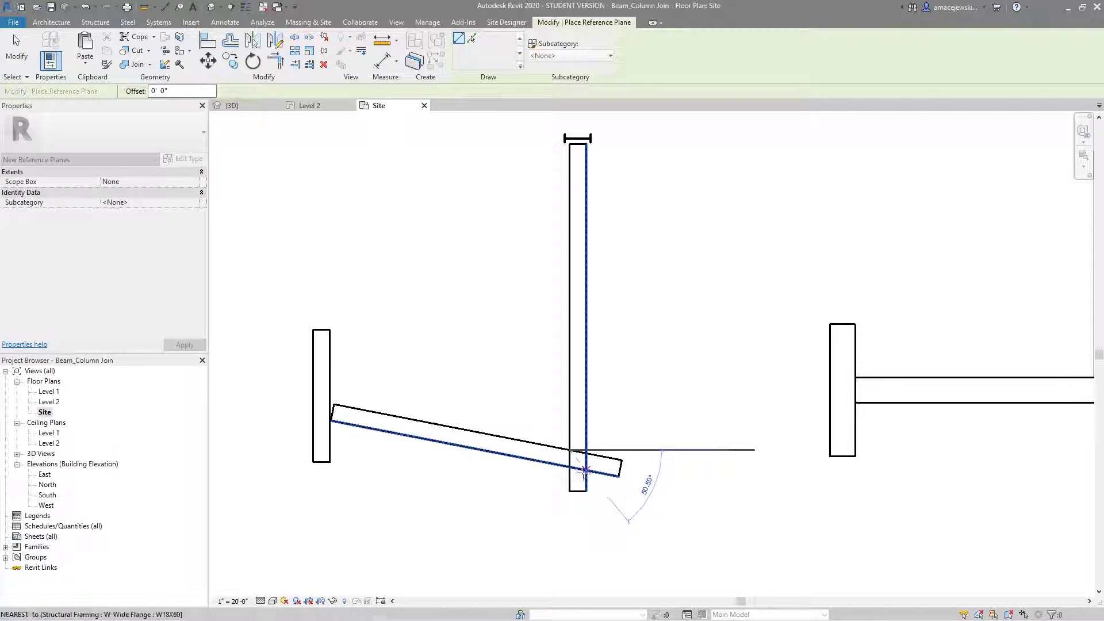
pyautogui.scroll(5, 591, 469)
pyautogui.scroll(1, 598, 471)
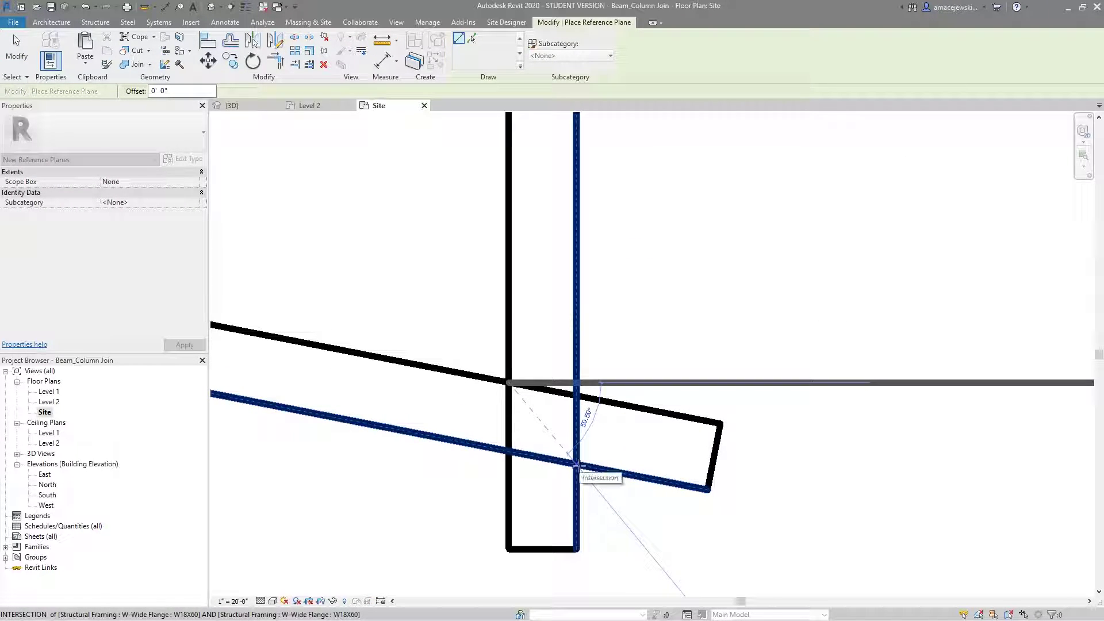
pyautogui.click(576, 464)
pyautogui.scroll(-2, 576, 465)
pyautogui.press('Escape')
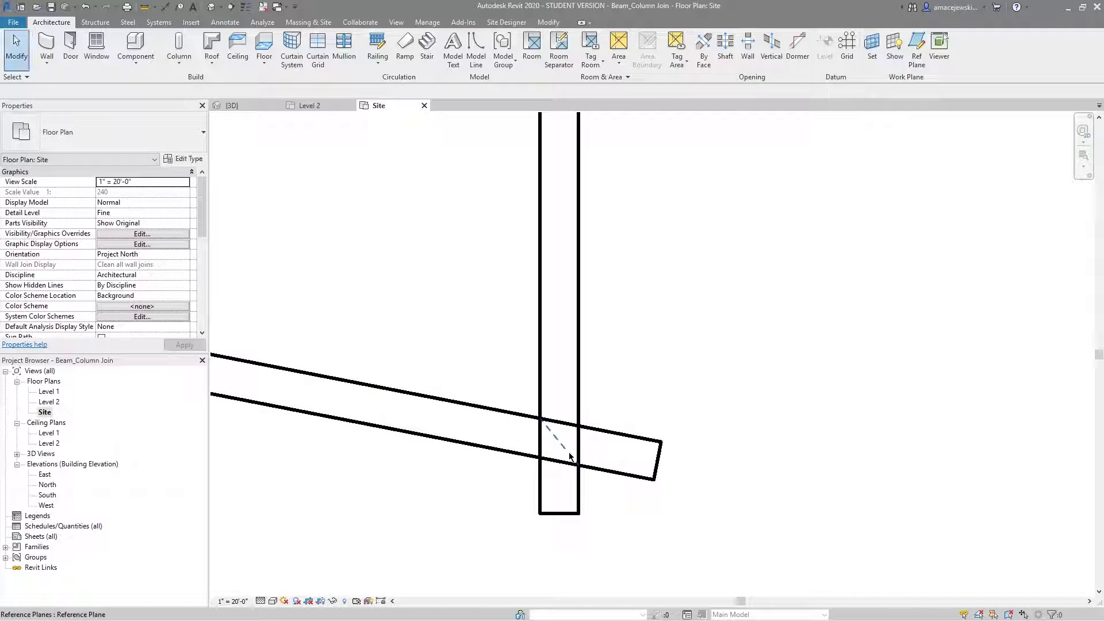
# Step: Lengthen both ends of the diagonal reference plane well beyond the crossing steel beams
pyautogui.scroll(-3, 569, 452)
pyautogui.click(570, 453)
pyautogui.moveTo(570, 453); pyautogui.dragTo(501, 372)
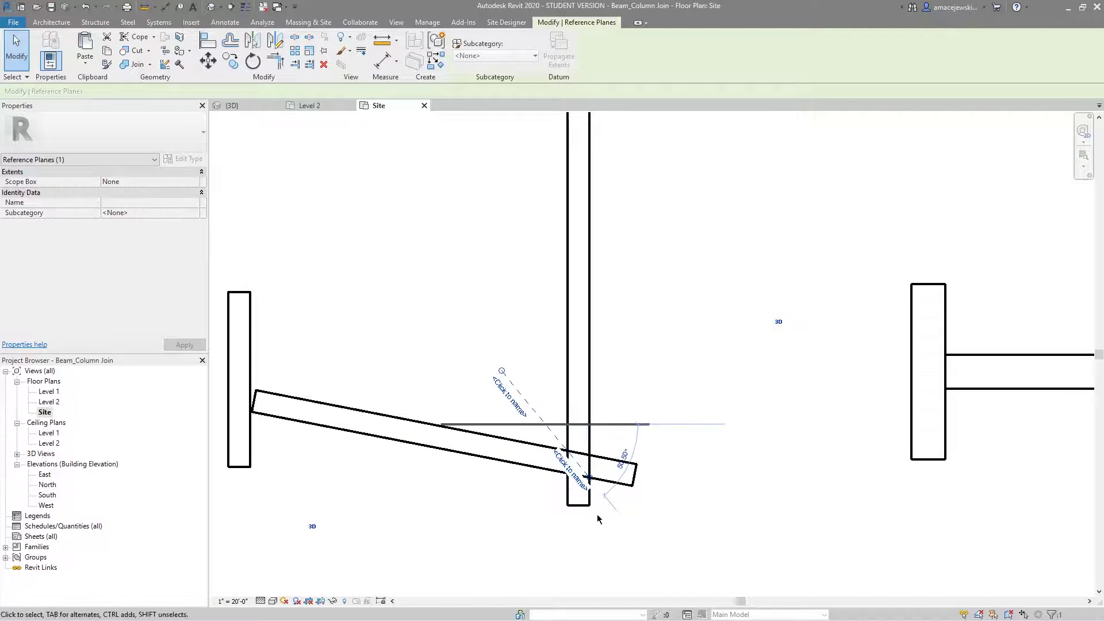
pyautogui.moveTo(591, 482); pyautogui.dragTo(640, 538)
pyautogui.click(696, 511)
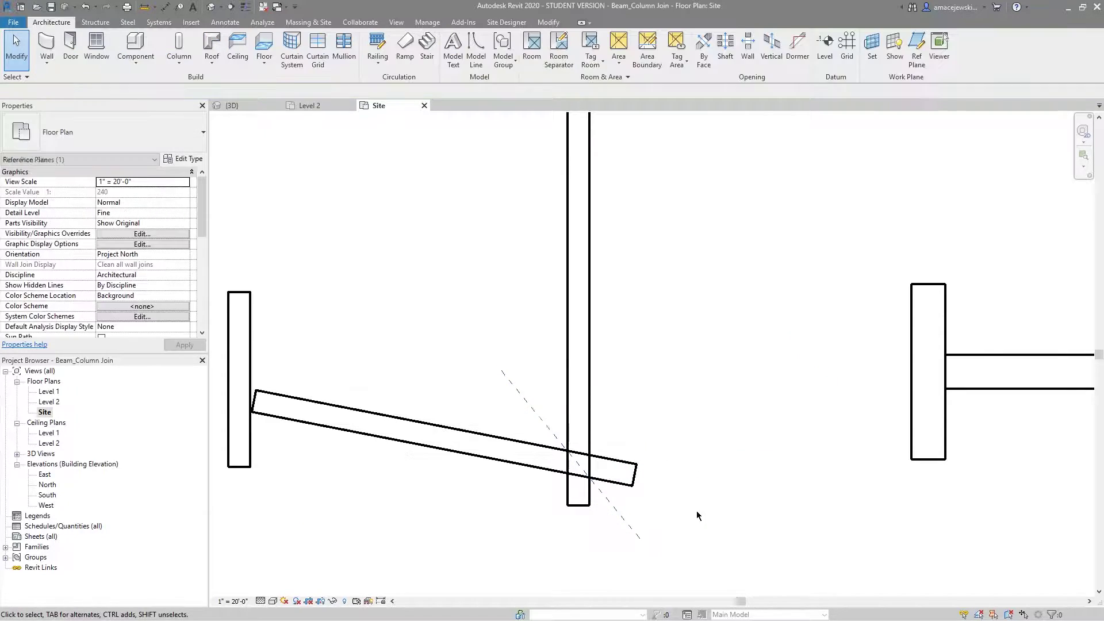
pyautogui.scroll(-1, 748, 504)
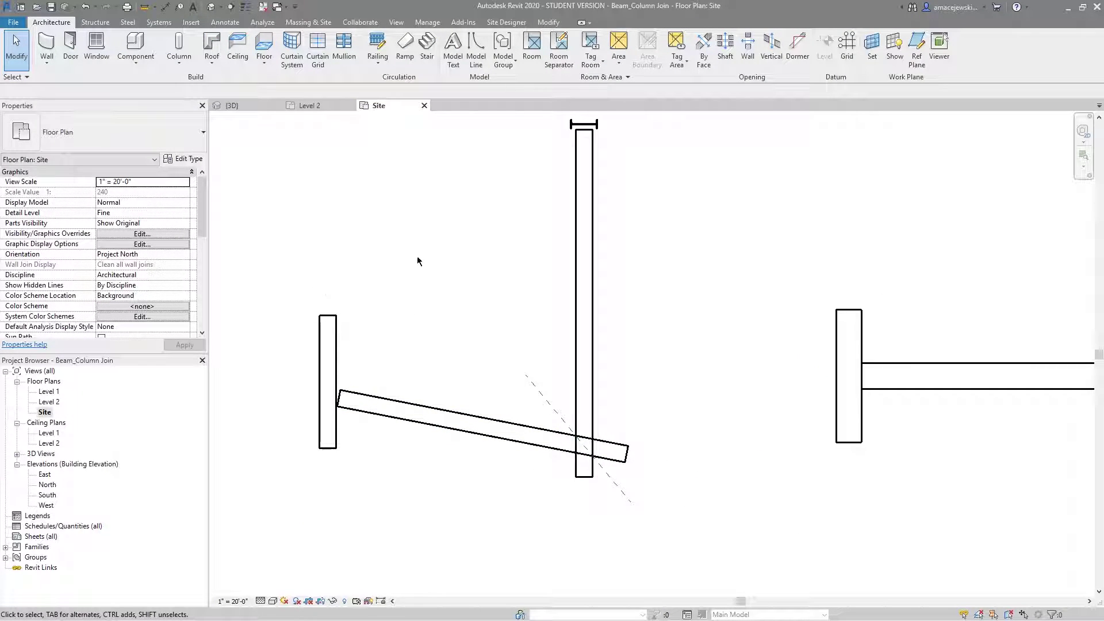
pyautogui.click(548, 22)
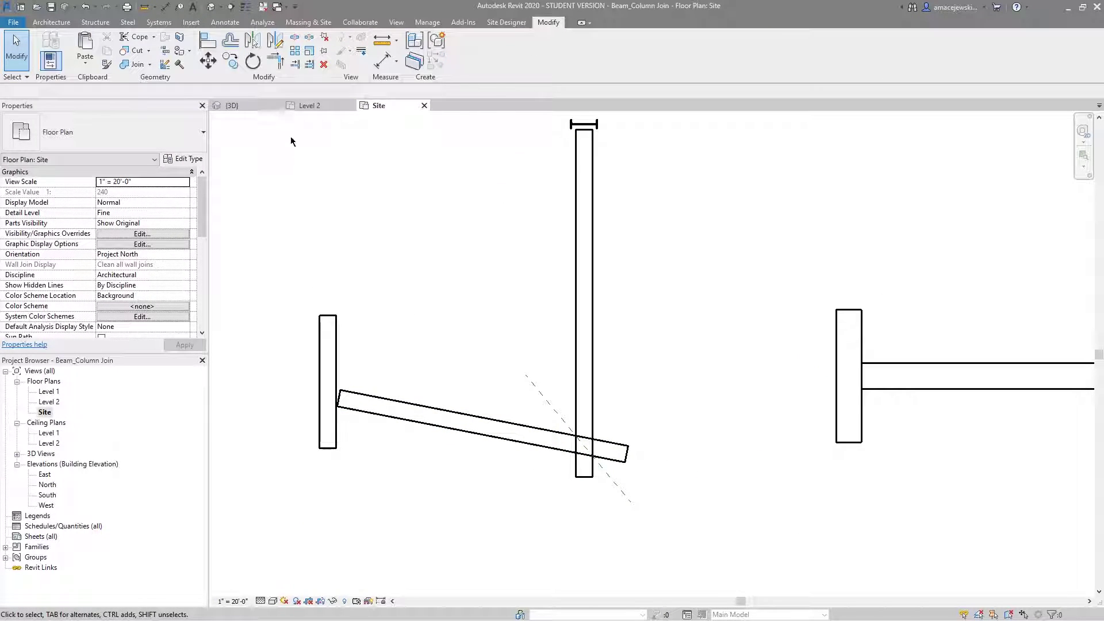
# Step: Cut the angled steel beam and the column-side steel beam with the diagonal reference plane so they meet in a mitre
pyautogui.click(133, 50)
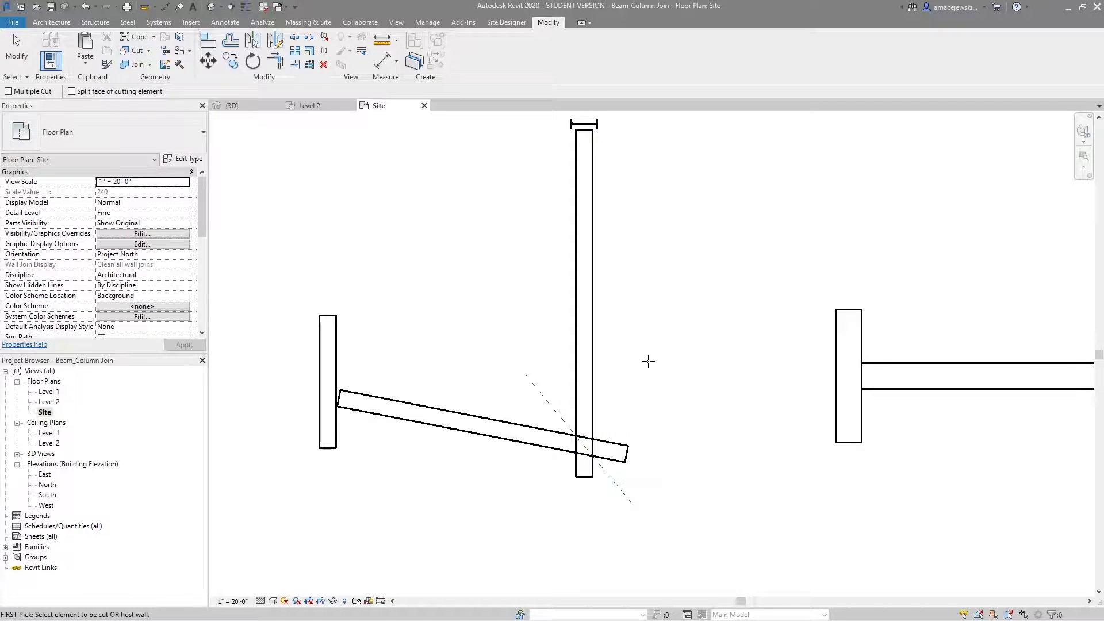
pyautogui.click(514, 425)
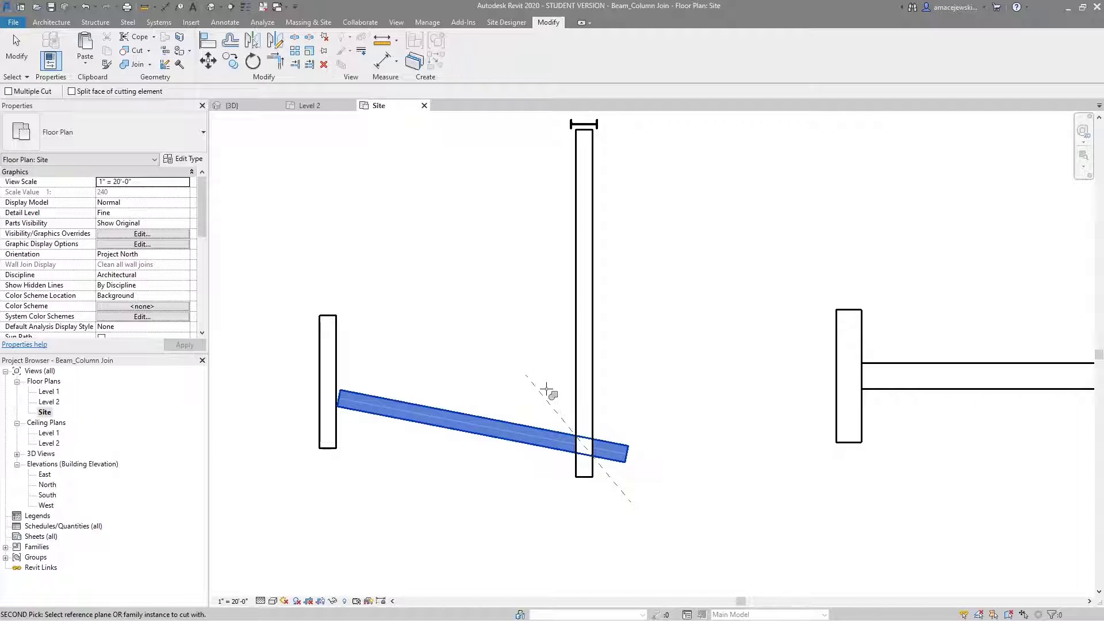
pyautogui.click(554, 408)
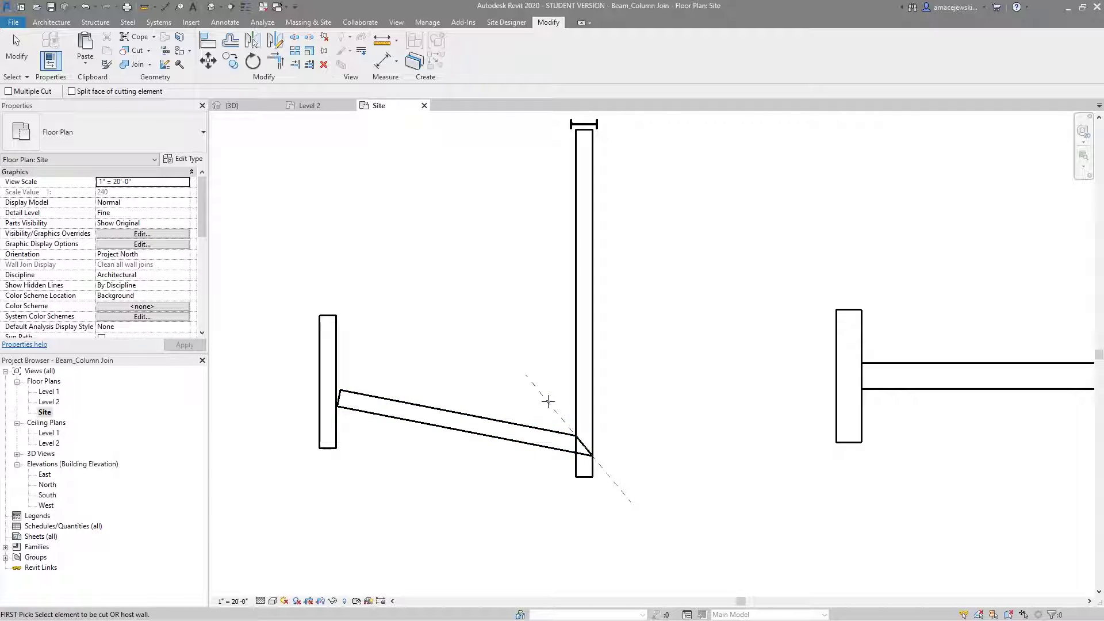
pyautogui.scroll(2, 624, 476)
pyautogui.scroll(-1, 502, 498)
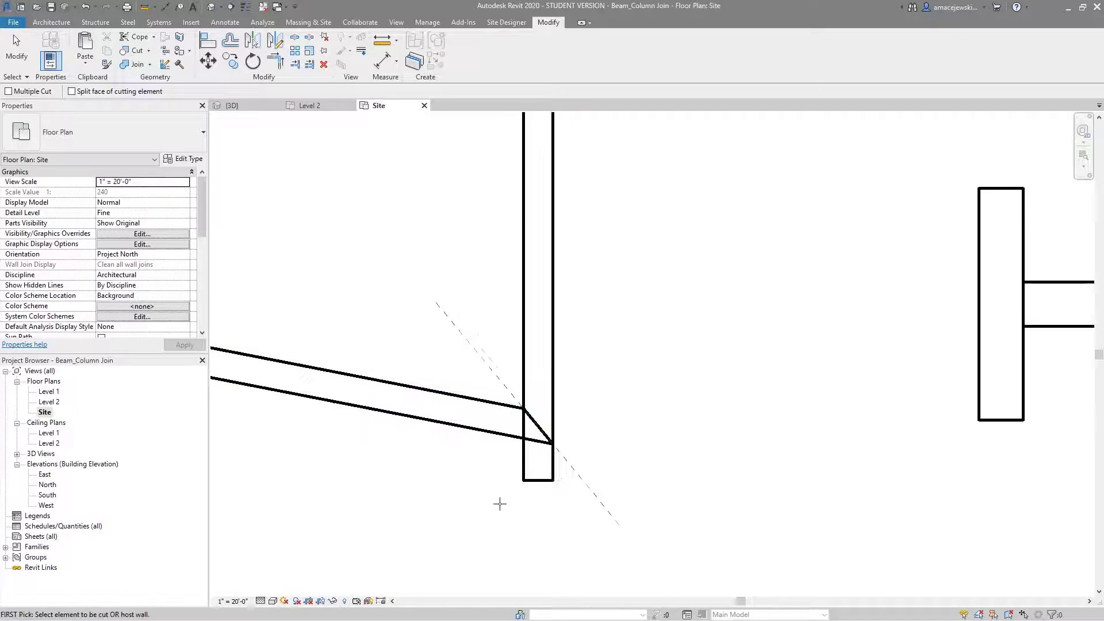
pyautogui.click(524, 380)
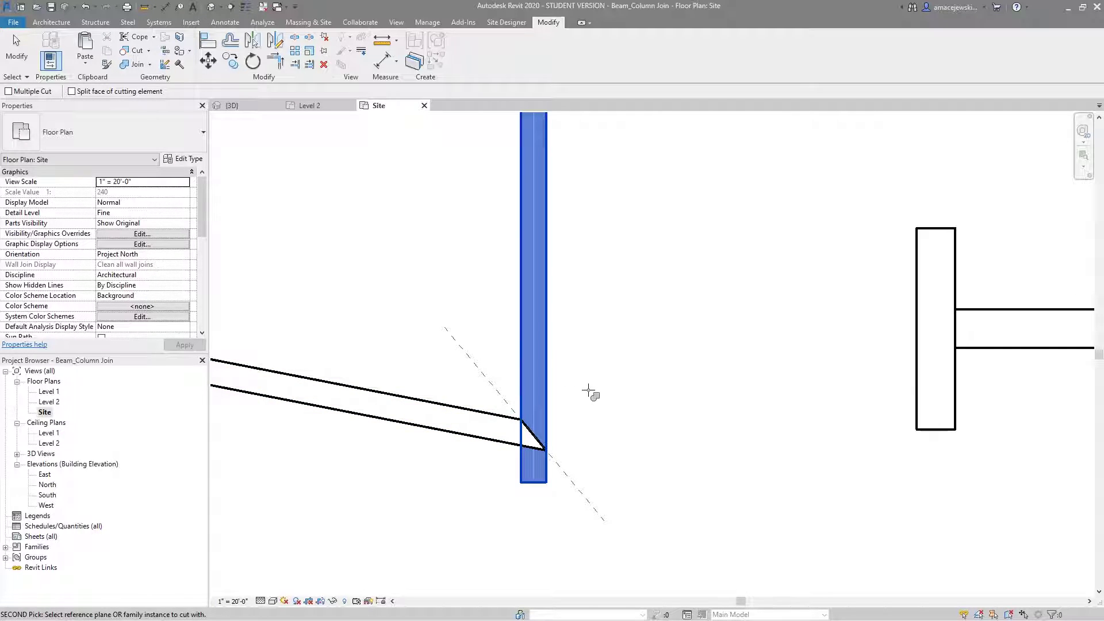
pyautogui.click(578, 487)
pyautogui.press('Escape')
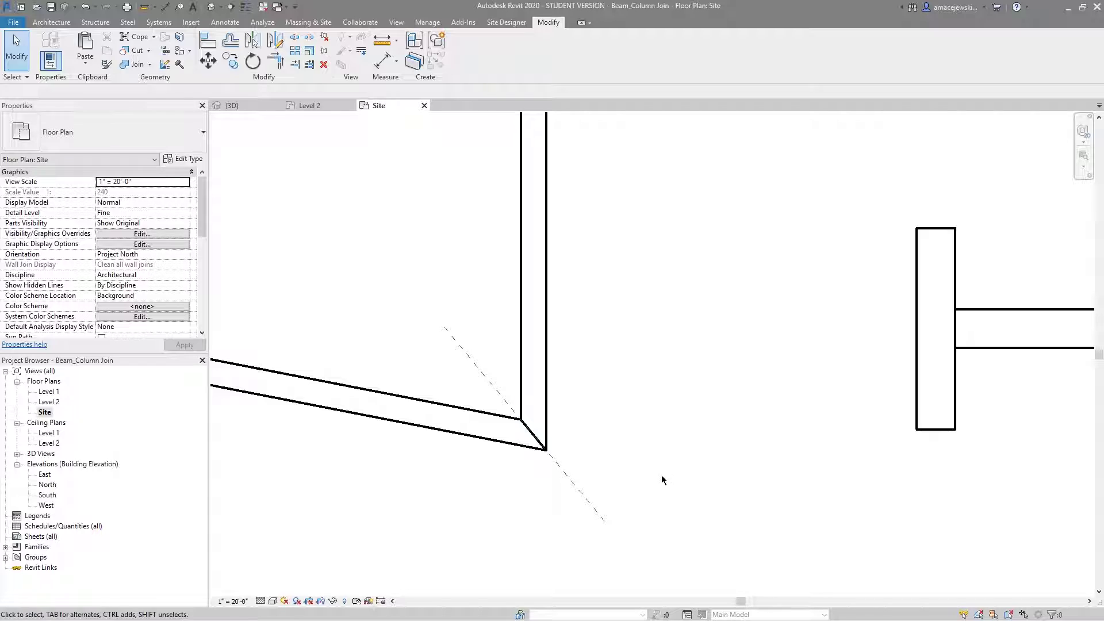
pyautogui.scroll(-2, 650, 443)
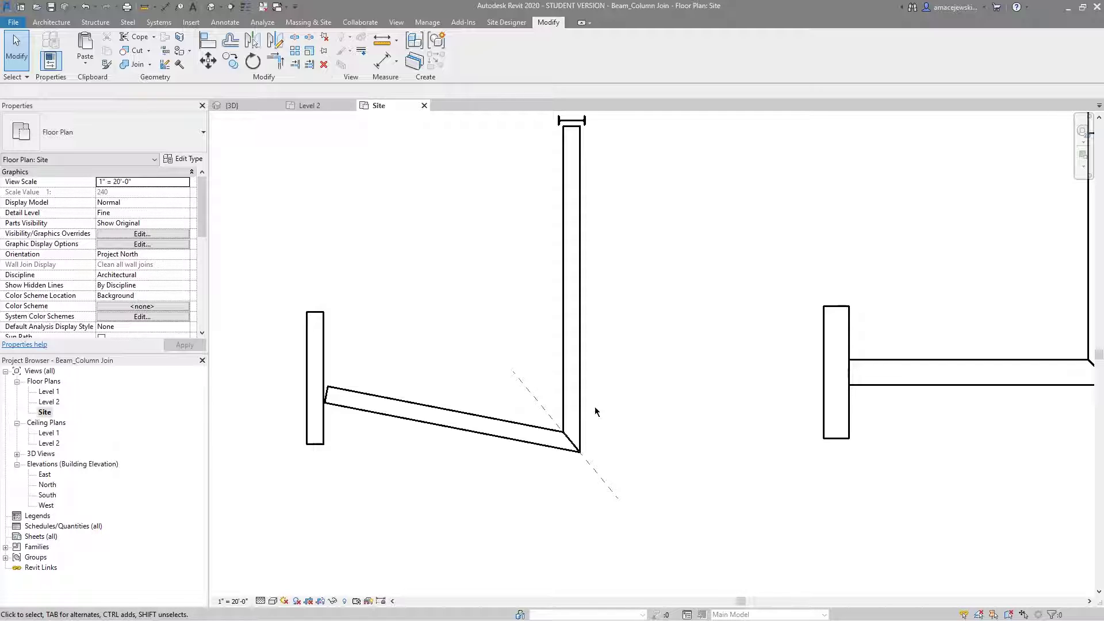
pyautogui.click(541, 406)
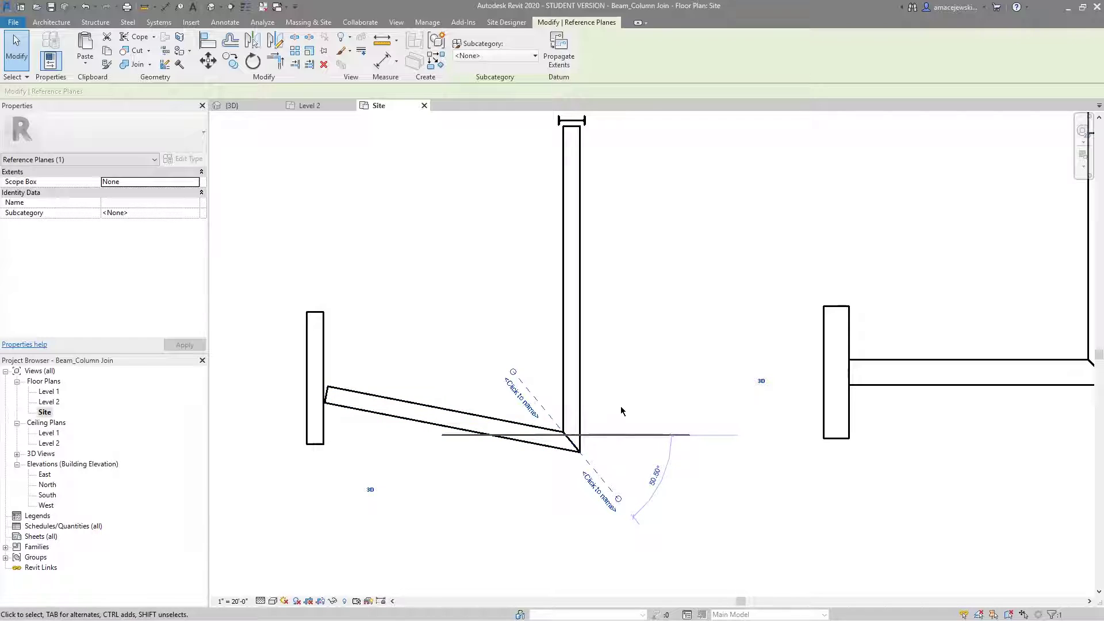
pyautogui.click(650, 376)
pyautogui.click(592, 467)
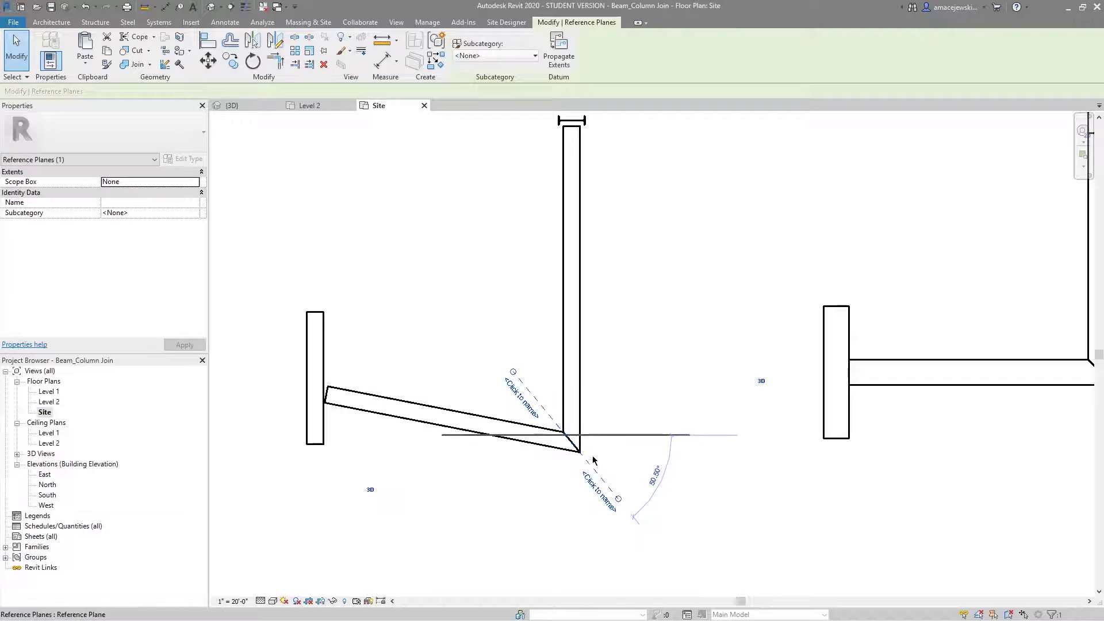
pyautogui.click(639, 404)
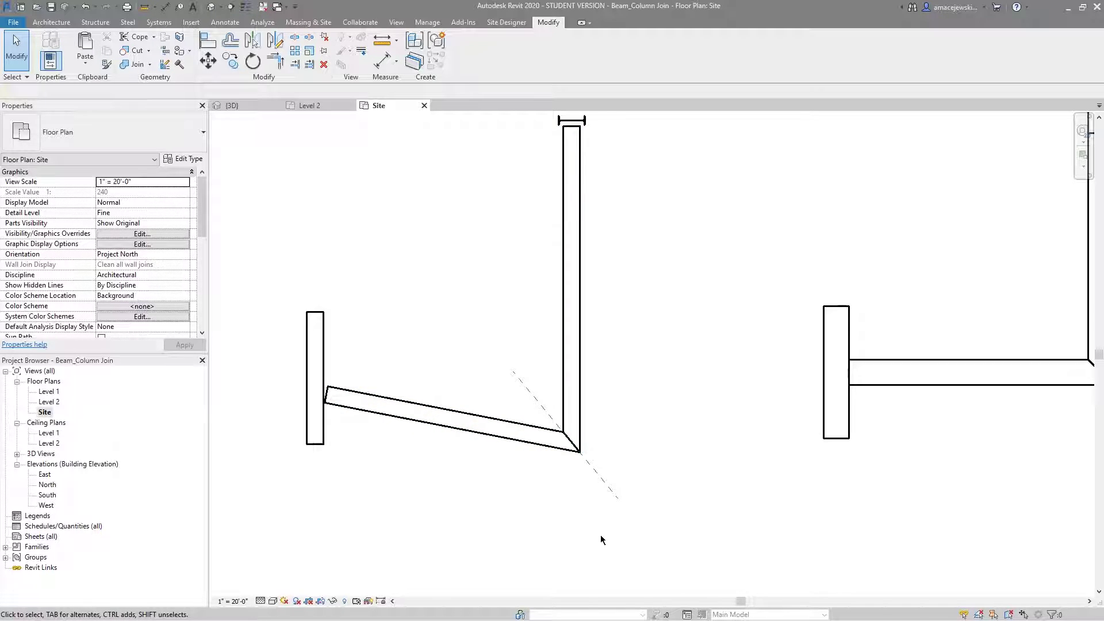
pyautogui.click(607, 492)
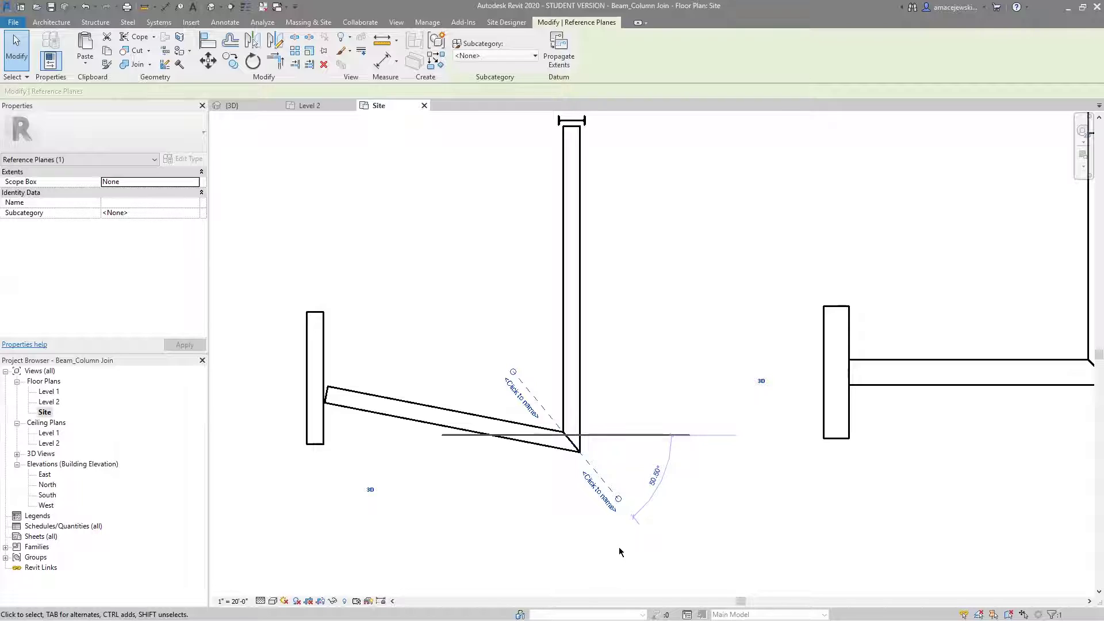
# Step: Move the angled steel beam's uncut end away from the supporting beam to test the mitre, and undo the move
pyautogui.click(391, 400)
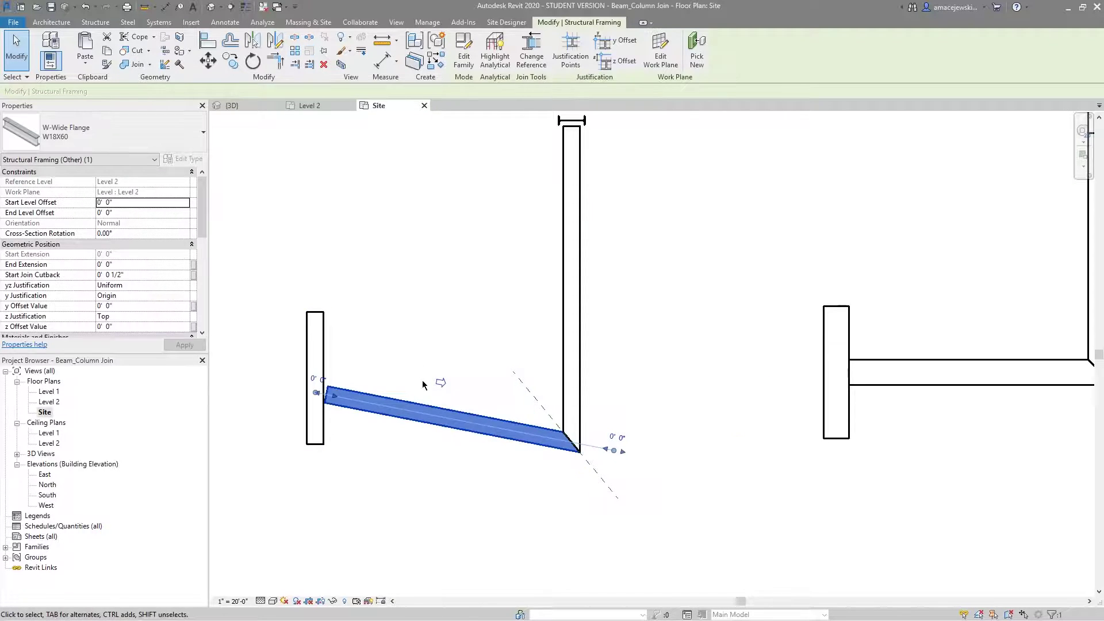
pyautogui.moveTo(317, 394); pyautogui.dragTo(344, 418)
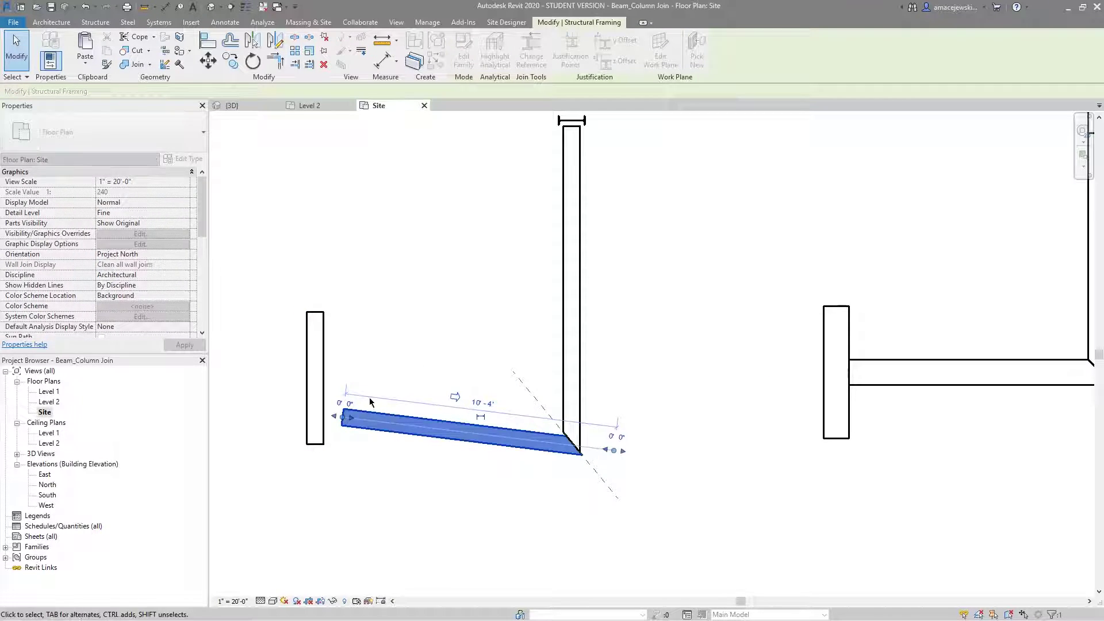
pyautogui.scroll(2, 565, 441)
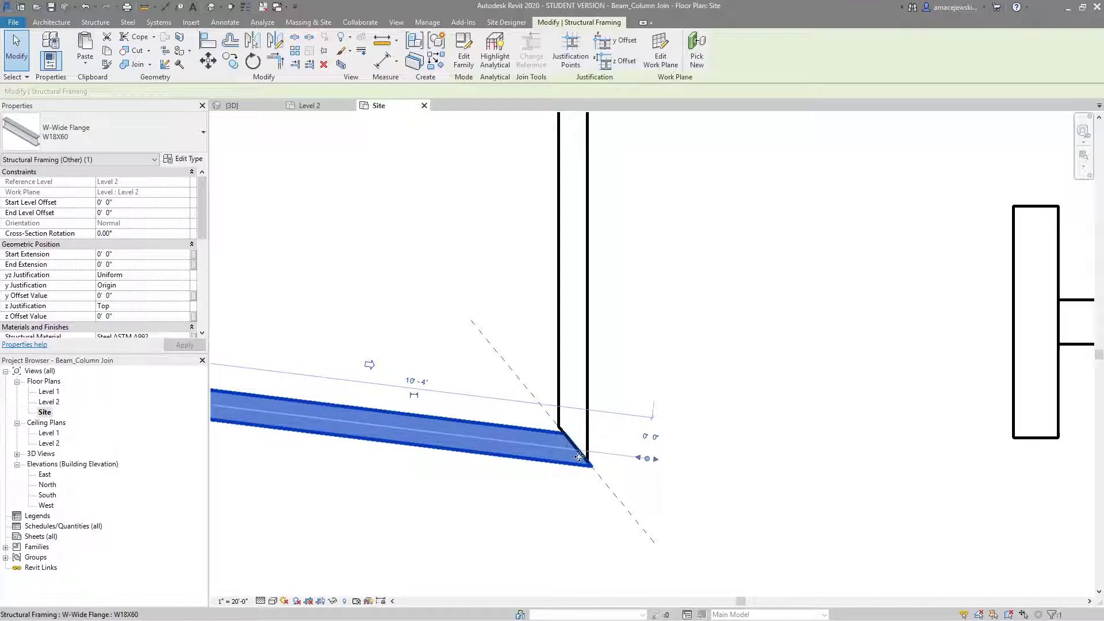
pyautogui.scroll(-1, 349, 397)
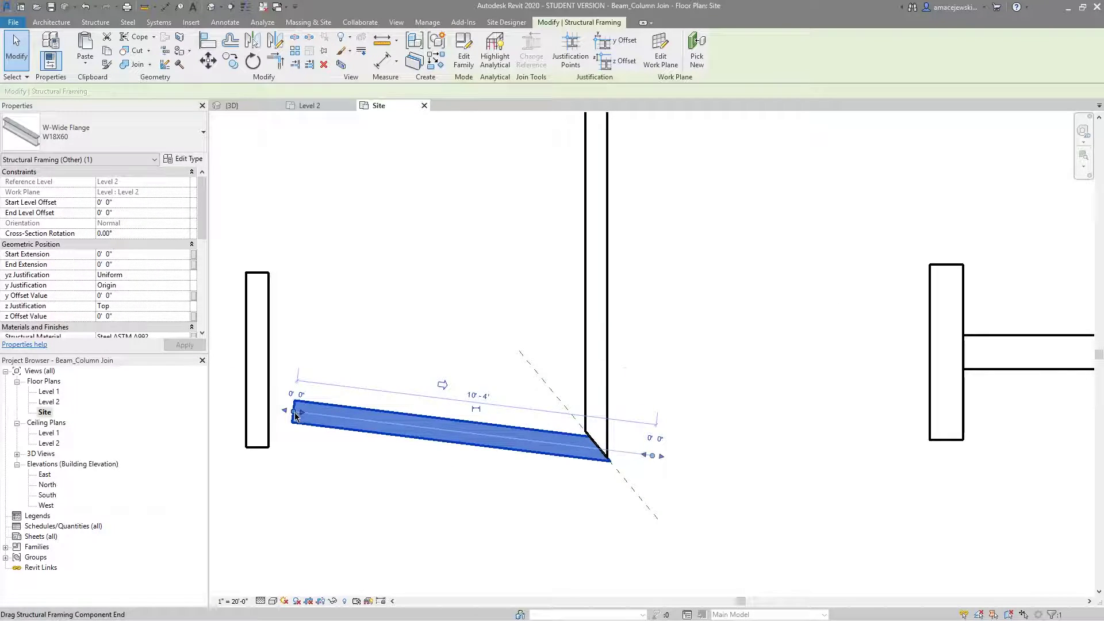
pyautogui.moveTo(298, 412); pyautogui.dragTo(298, 431)
pyautogui.click(365, 412)
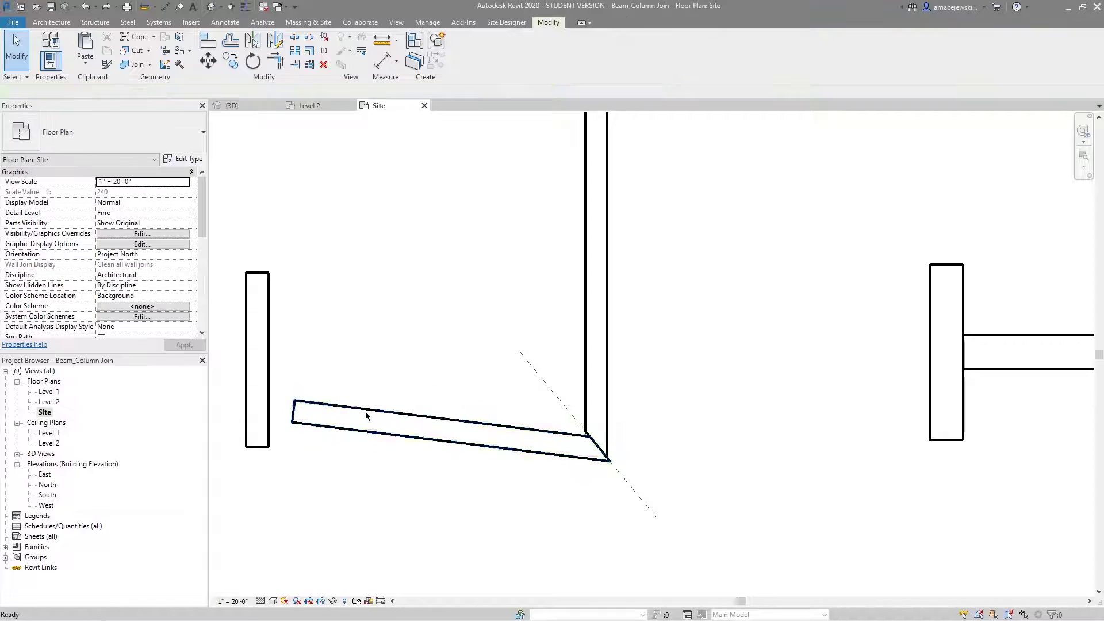
pyautogui.scroll(-2, 512, 432)
pyautogui.scroll(1, 516, 493)
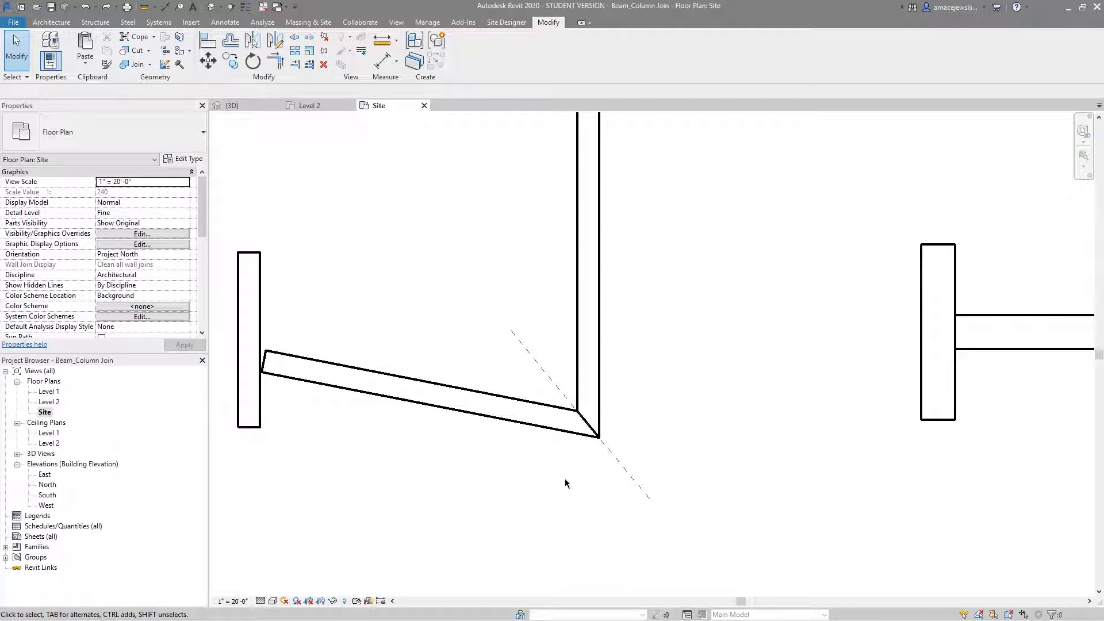
# Step: Rotate the diagonal reference plane 10° clockwise about its midpoint at the mitred steel beam corner
pyautogui.click(617, 464)
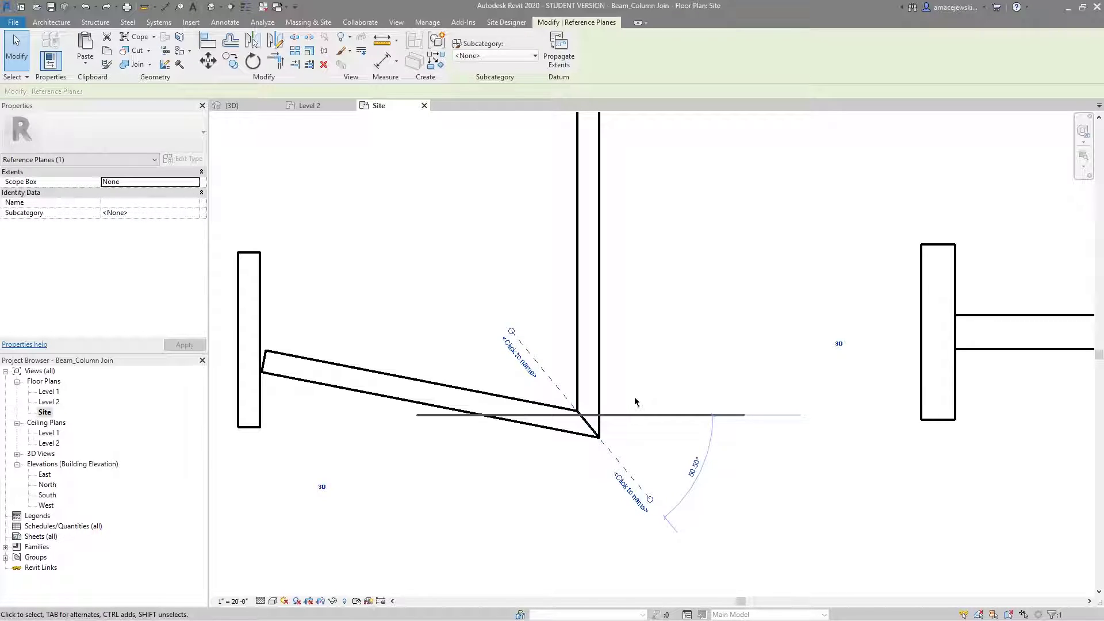
pyautogui.press('r')
pyautogui.press('o')
pyautogui.click(695, 332)
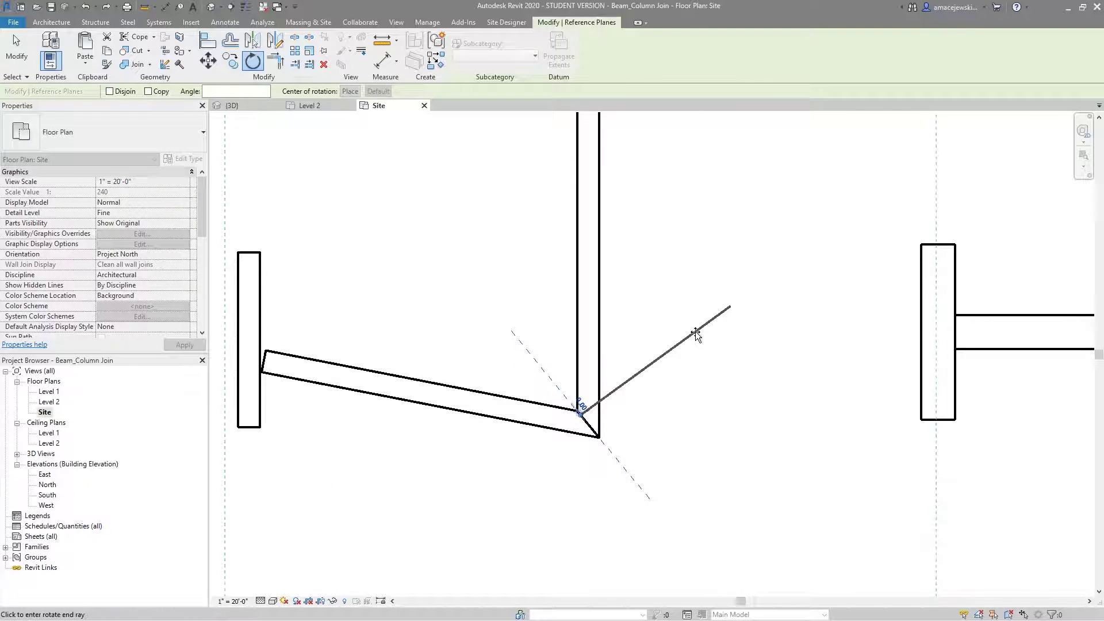
pyautogui.write('10')
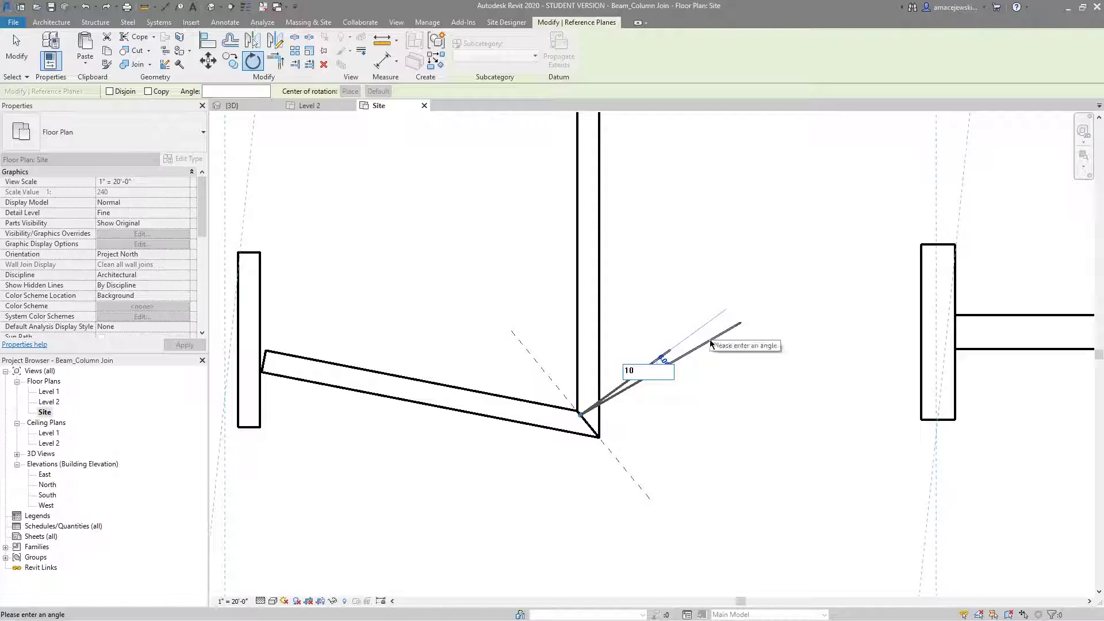
pyautogui.press('Return')
pyautogui.click(649, 354)
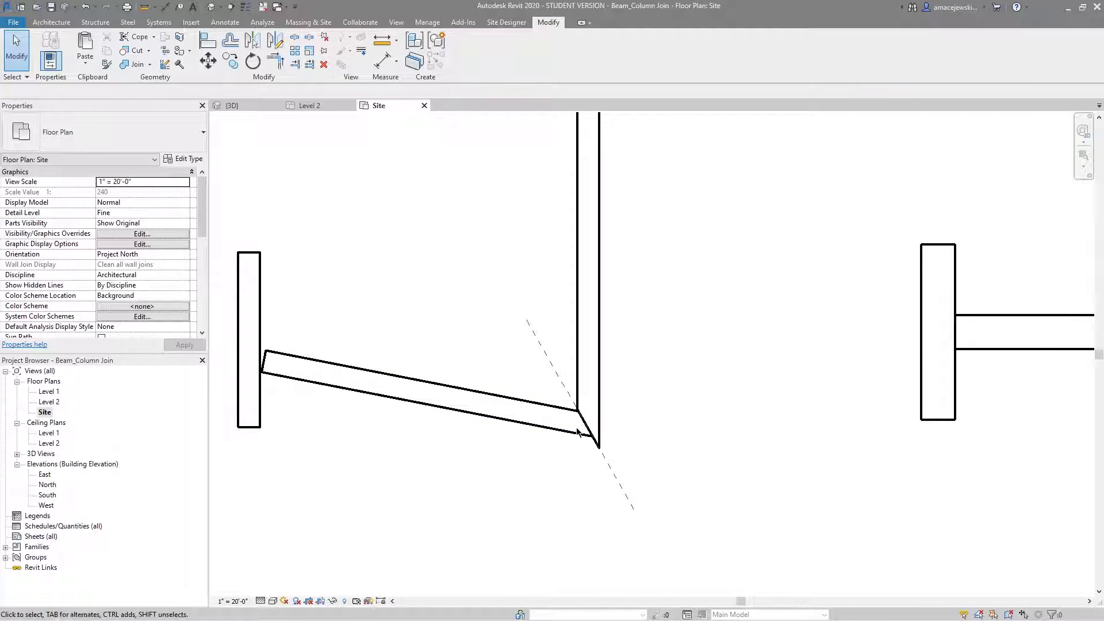
pyautogui.scroll(2, 578, 432)
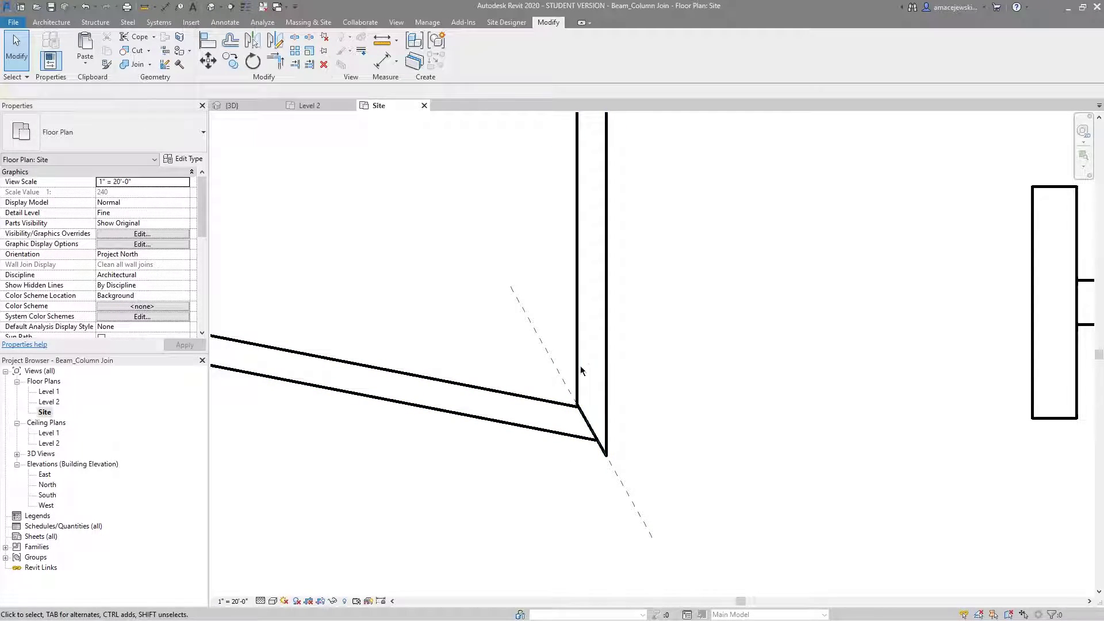
pyautogui.scroll(-1, 596, 449)
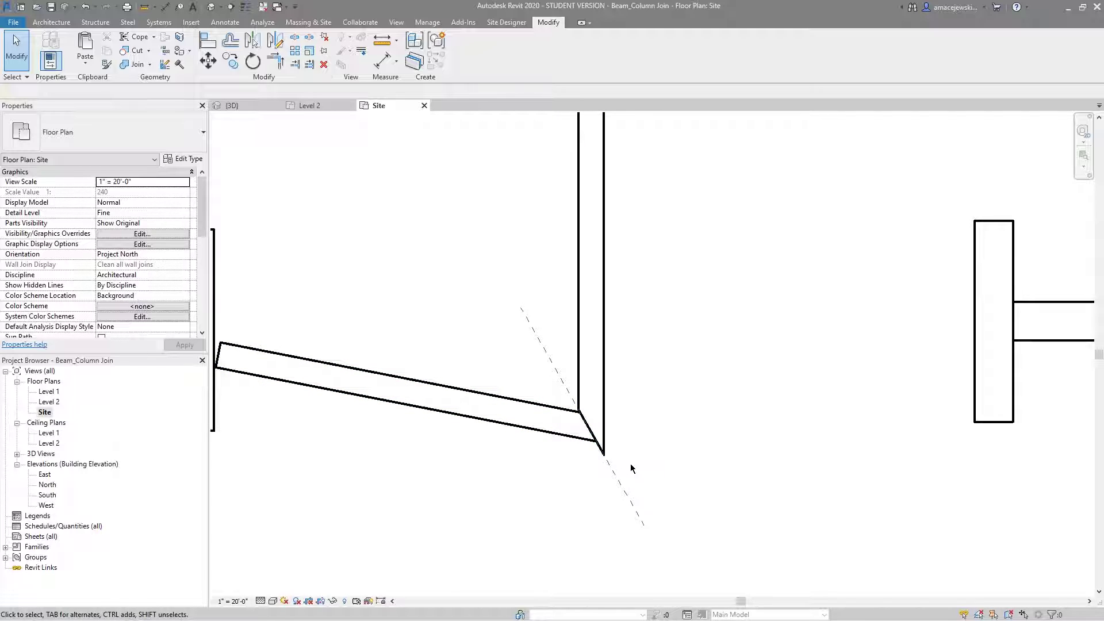
pyautogui.scroll(-3, 630, 467)
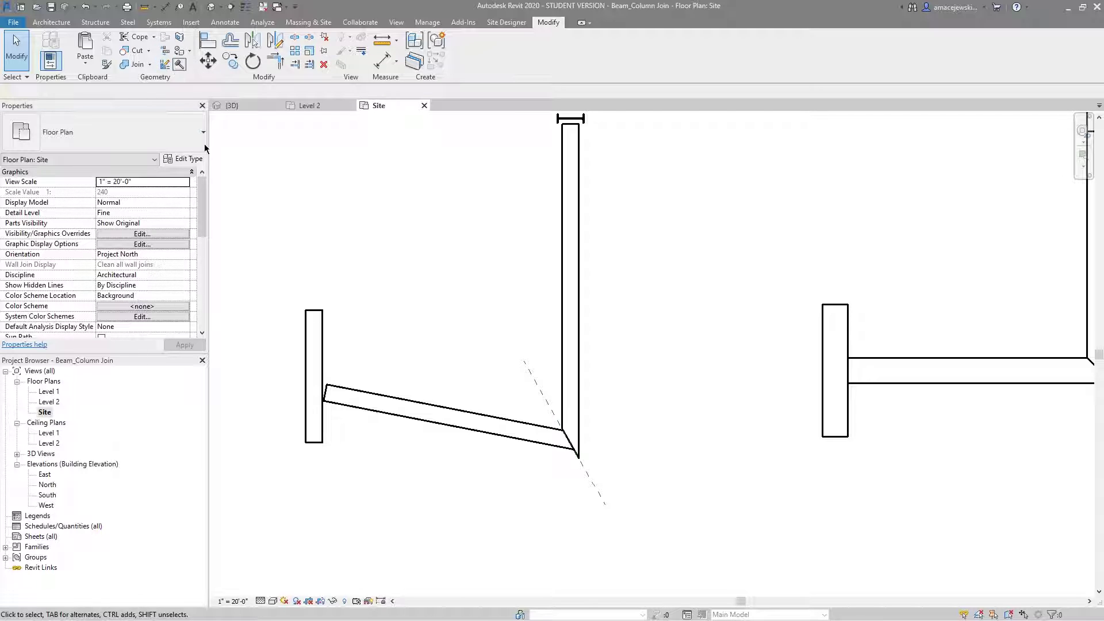
pyautogui.scroll(-3, 322, 282)
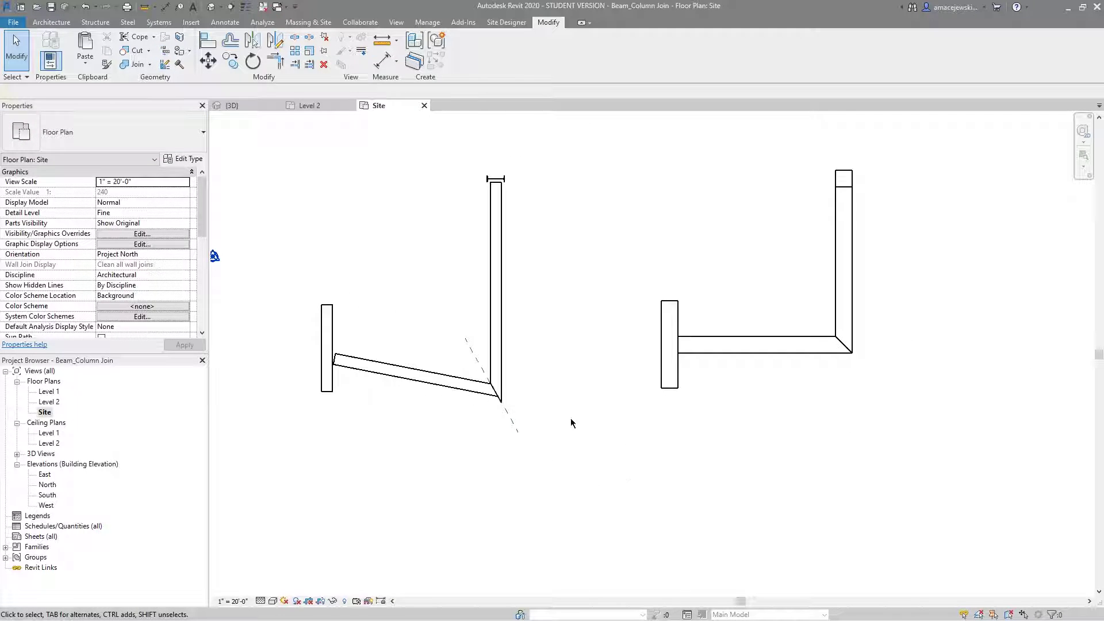
pyautogui.moveTo(572, 419); pyautogui.dragTo(719, 460, button='middle')
pyautogui.scroll(-1, 719, 460)
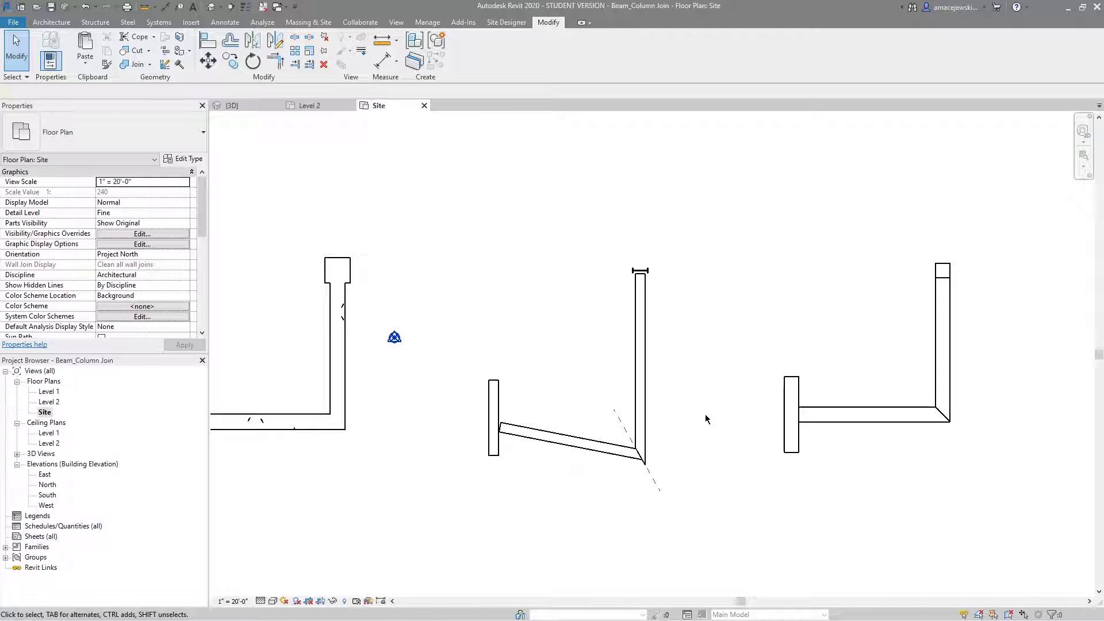